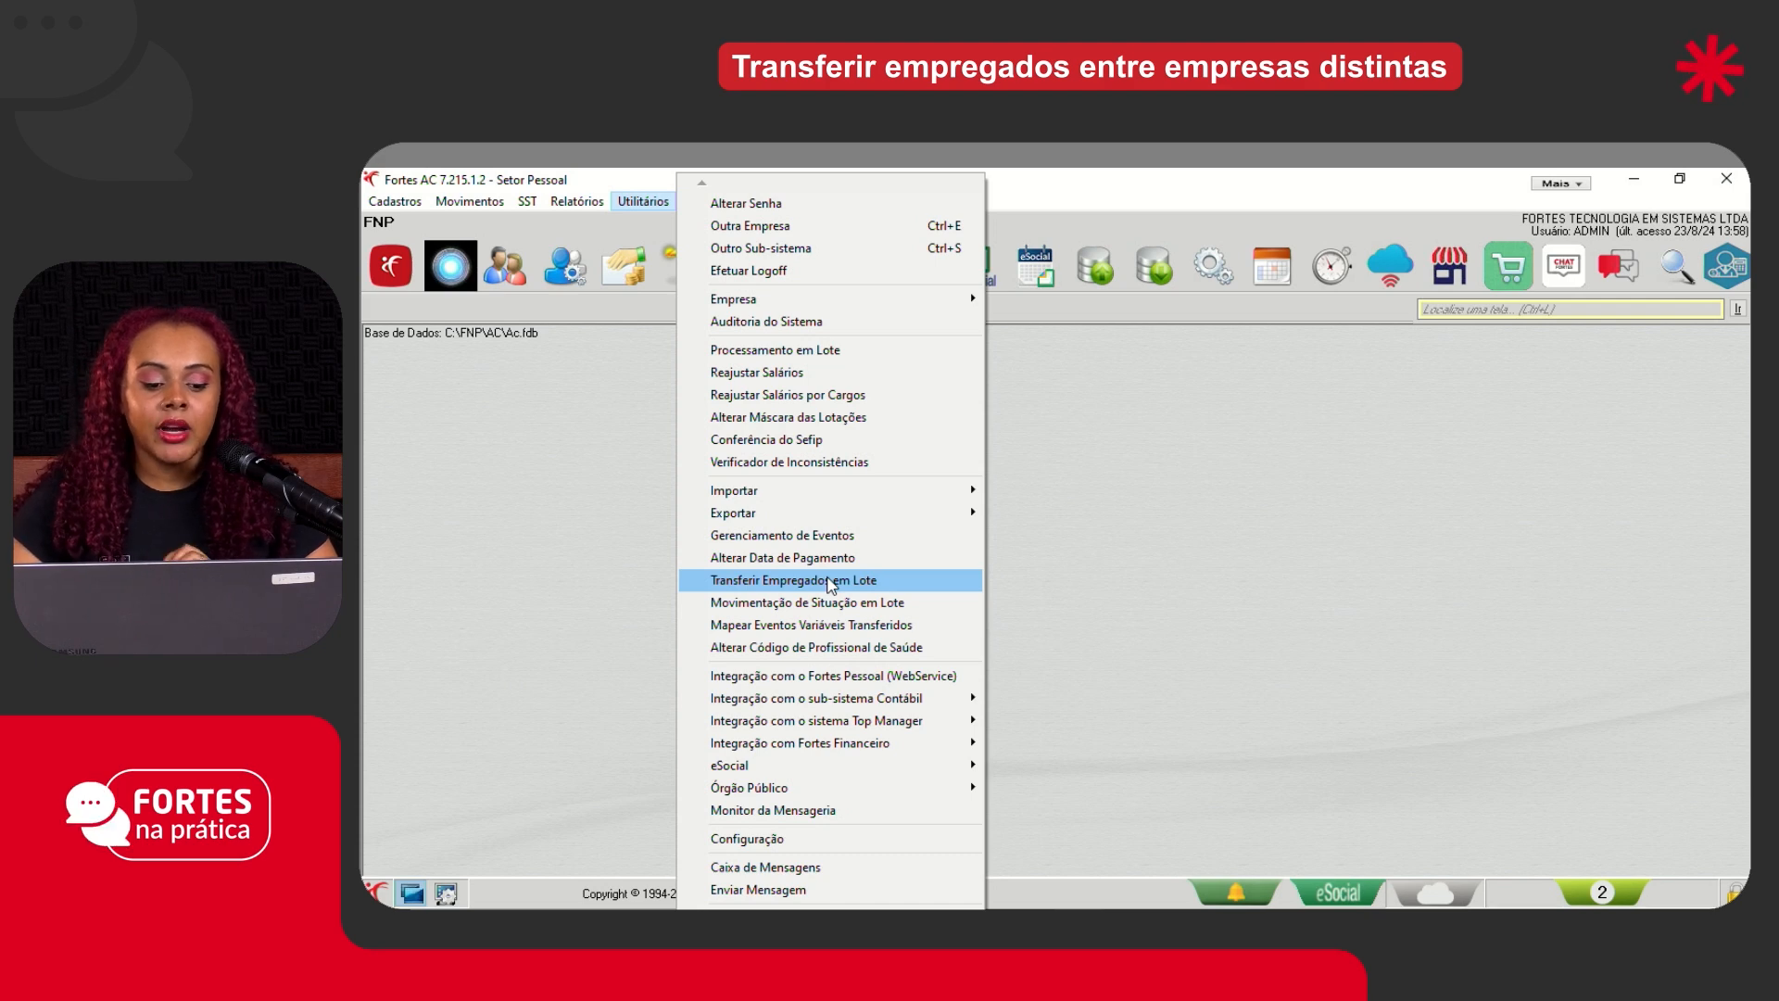
- Start the batch transfer of employees between companies and set the transfer date to 31/07/2024
{"action": "left_click", "coordinate": [832, 580]}
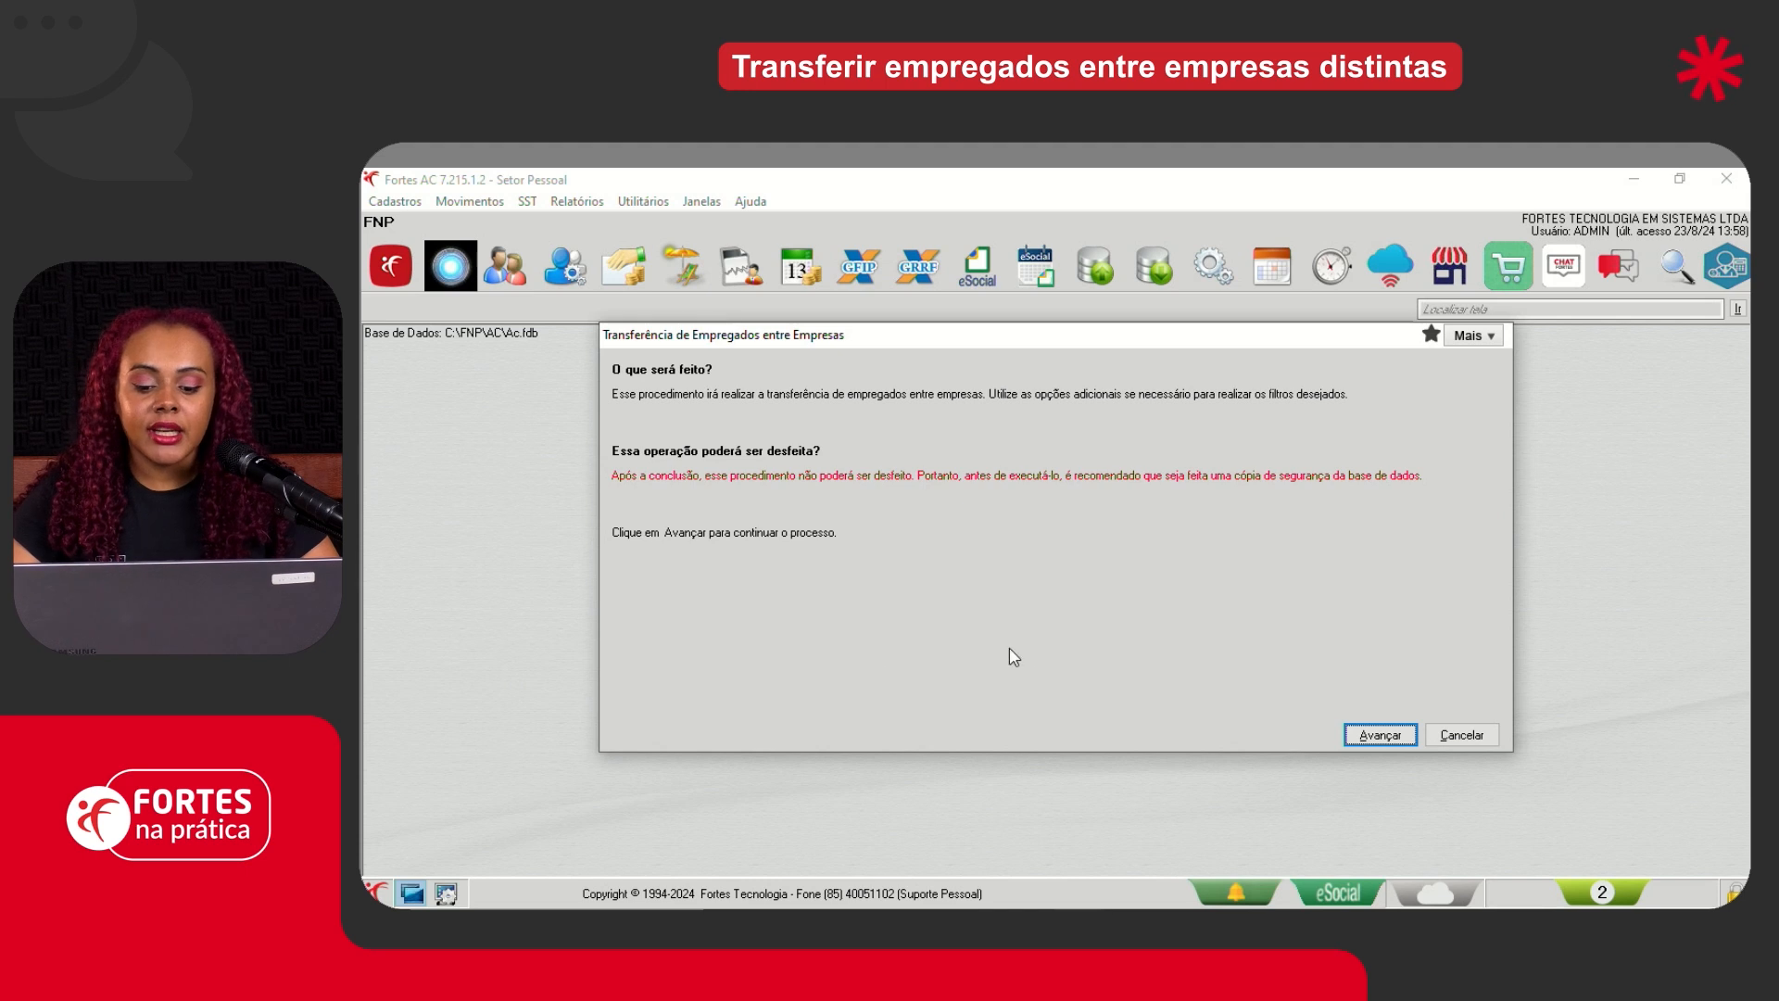
{"action": "left_click", "coordinate": [1378, 736]}
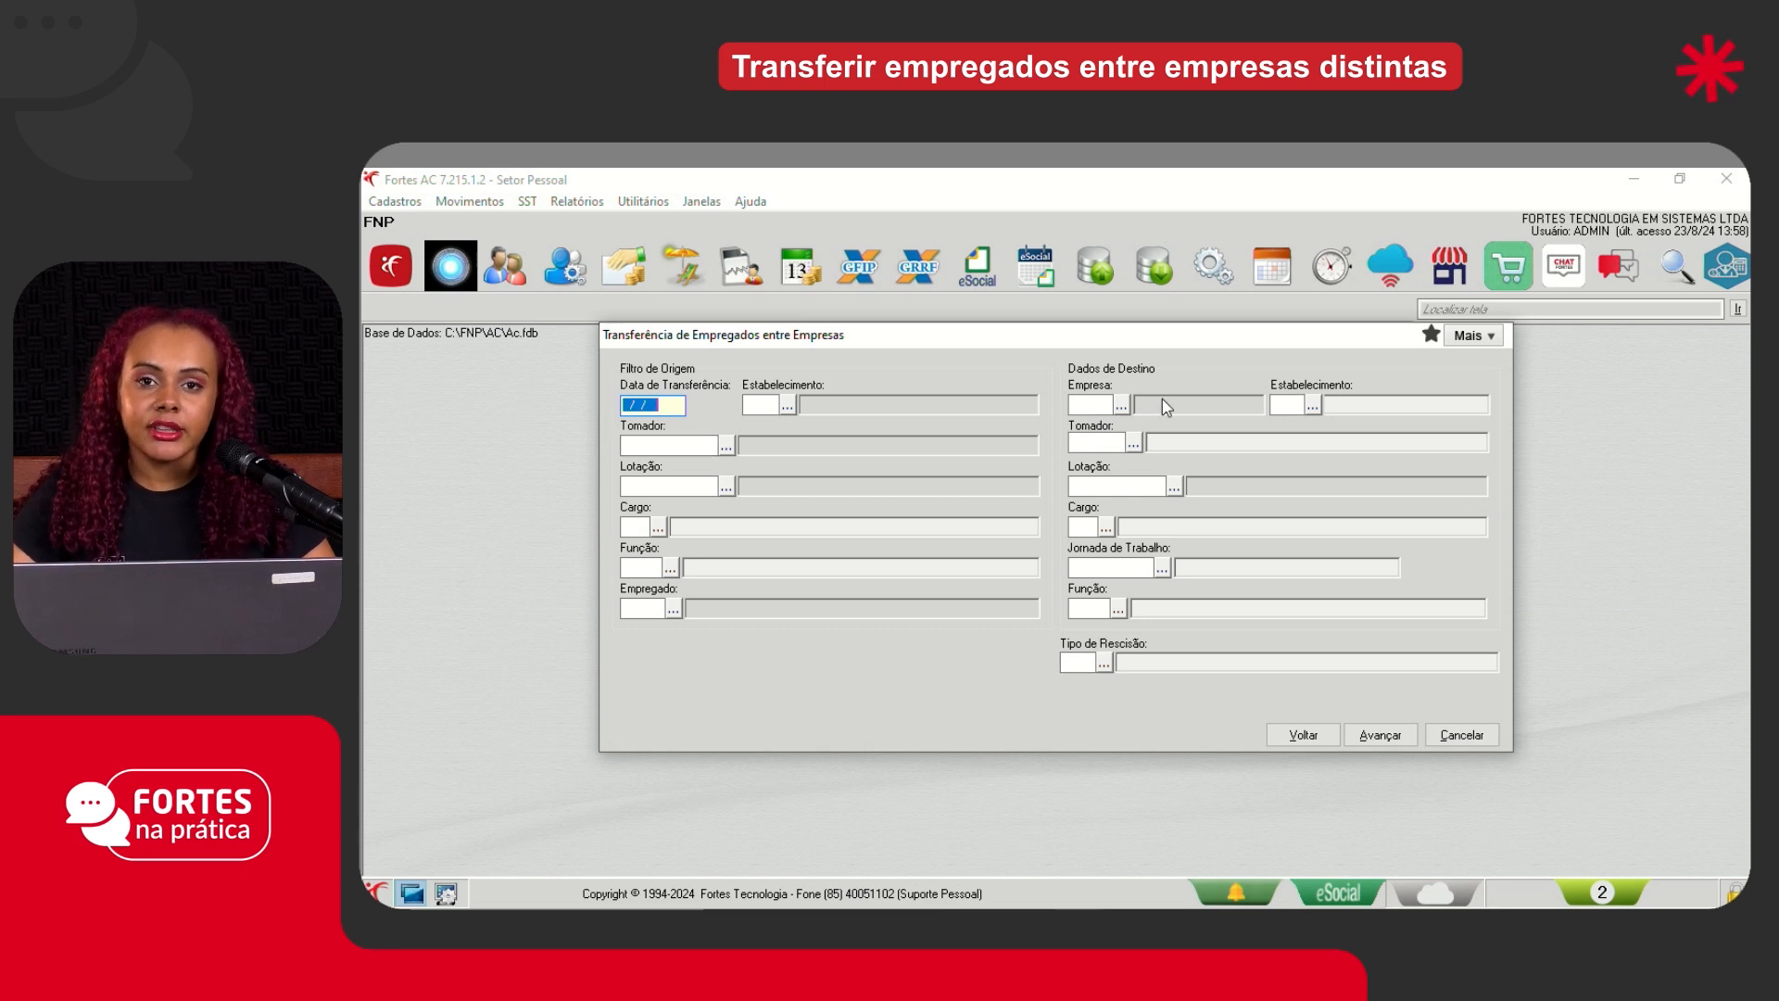
{"action": "type", "text": "31/"}
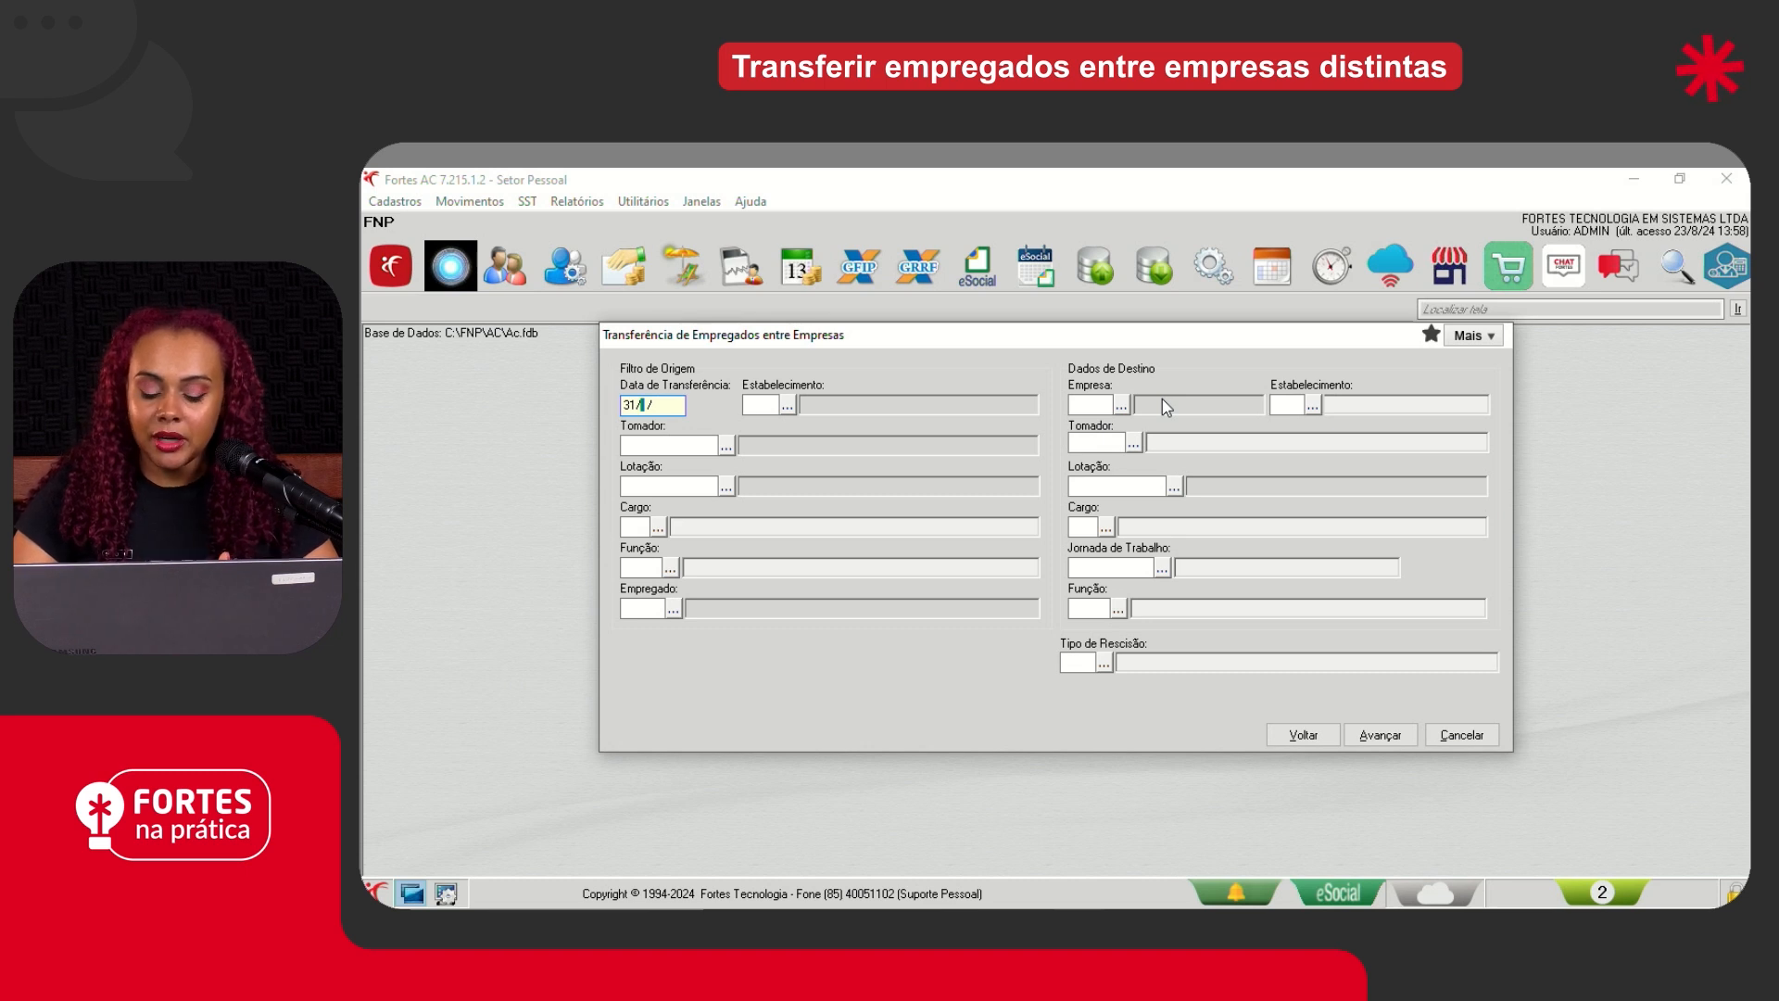
{"action": "type", "text": "07/"}
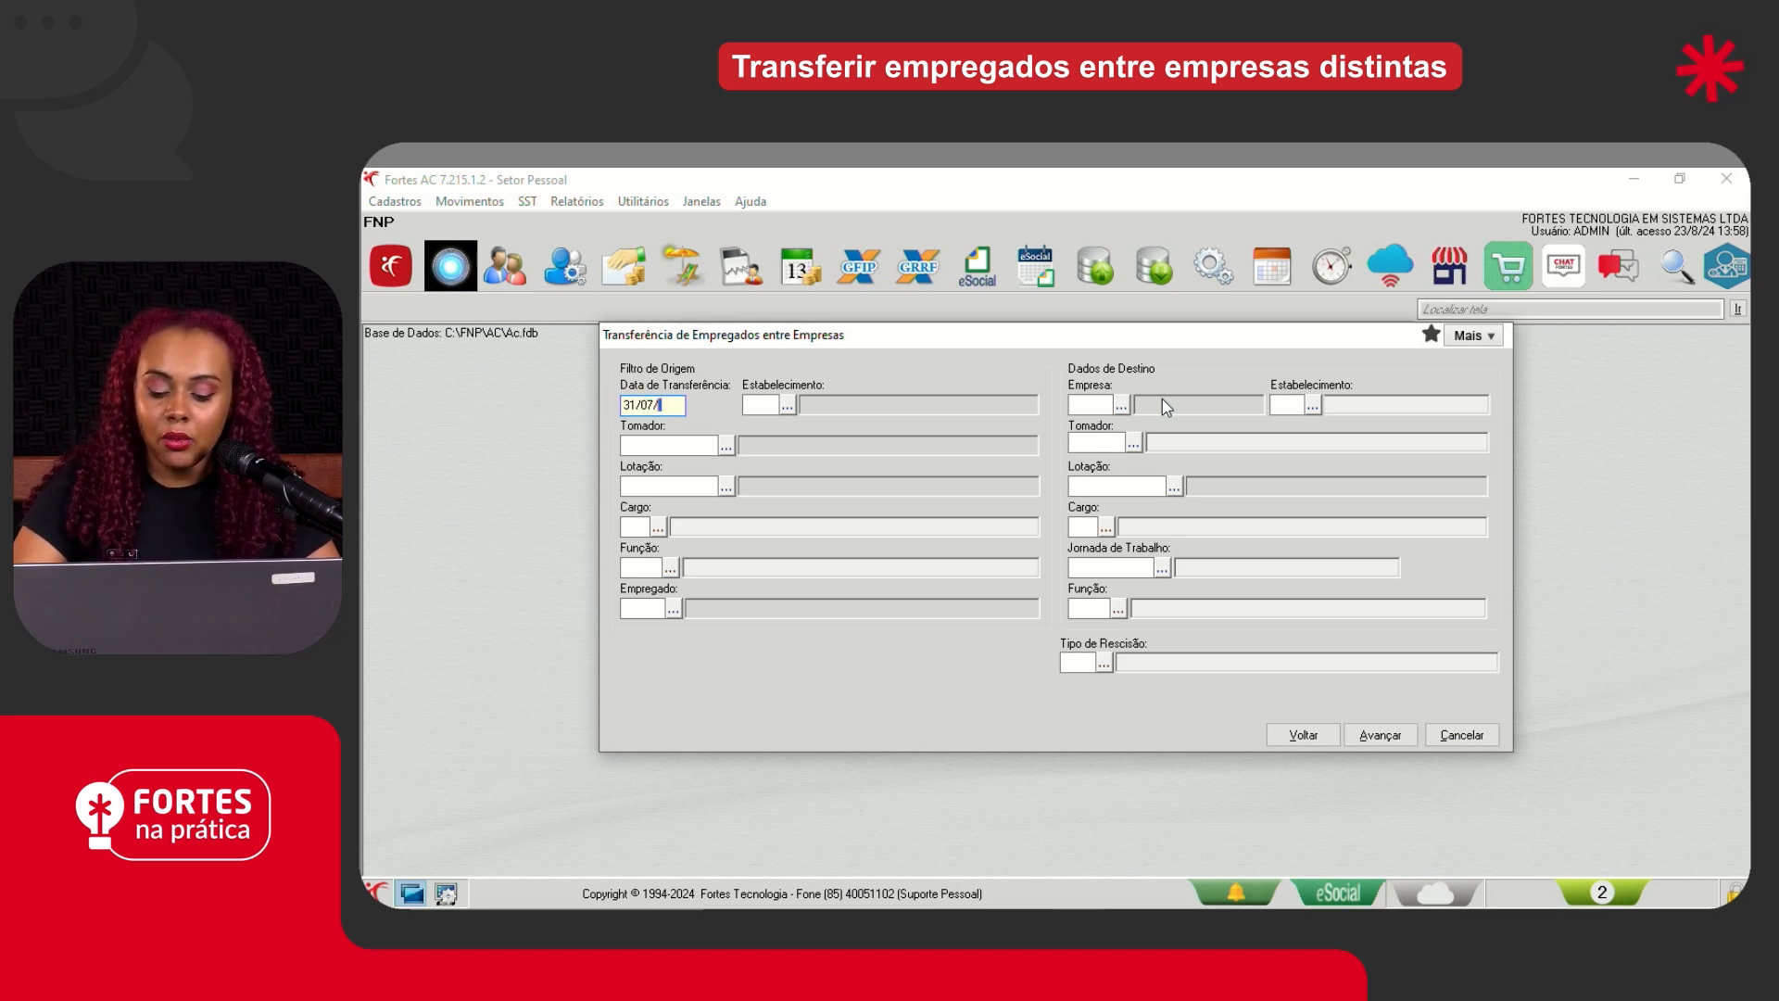
{"action": "type", "text": "2024"}
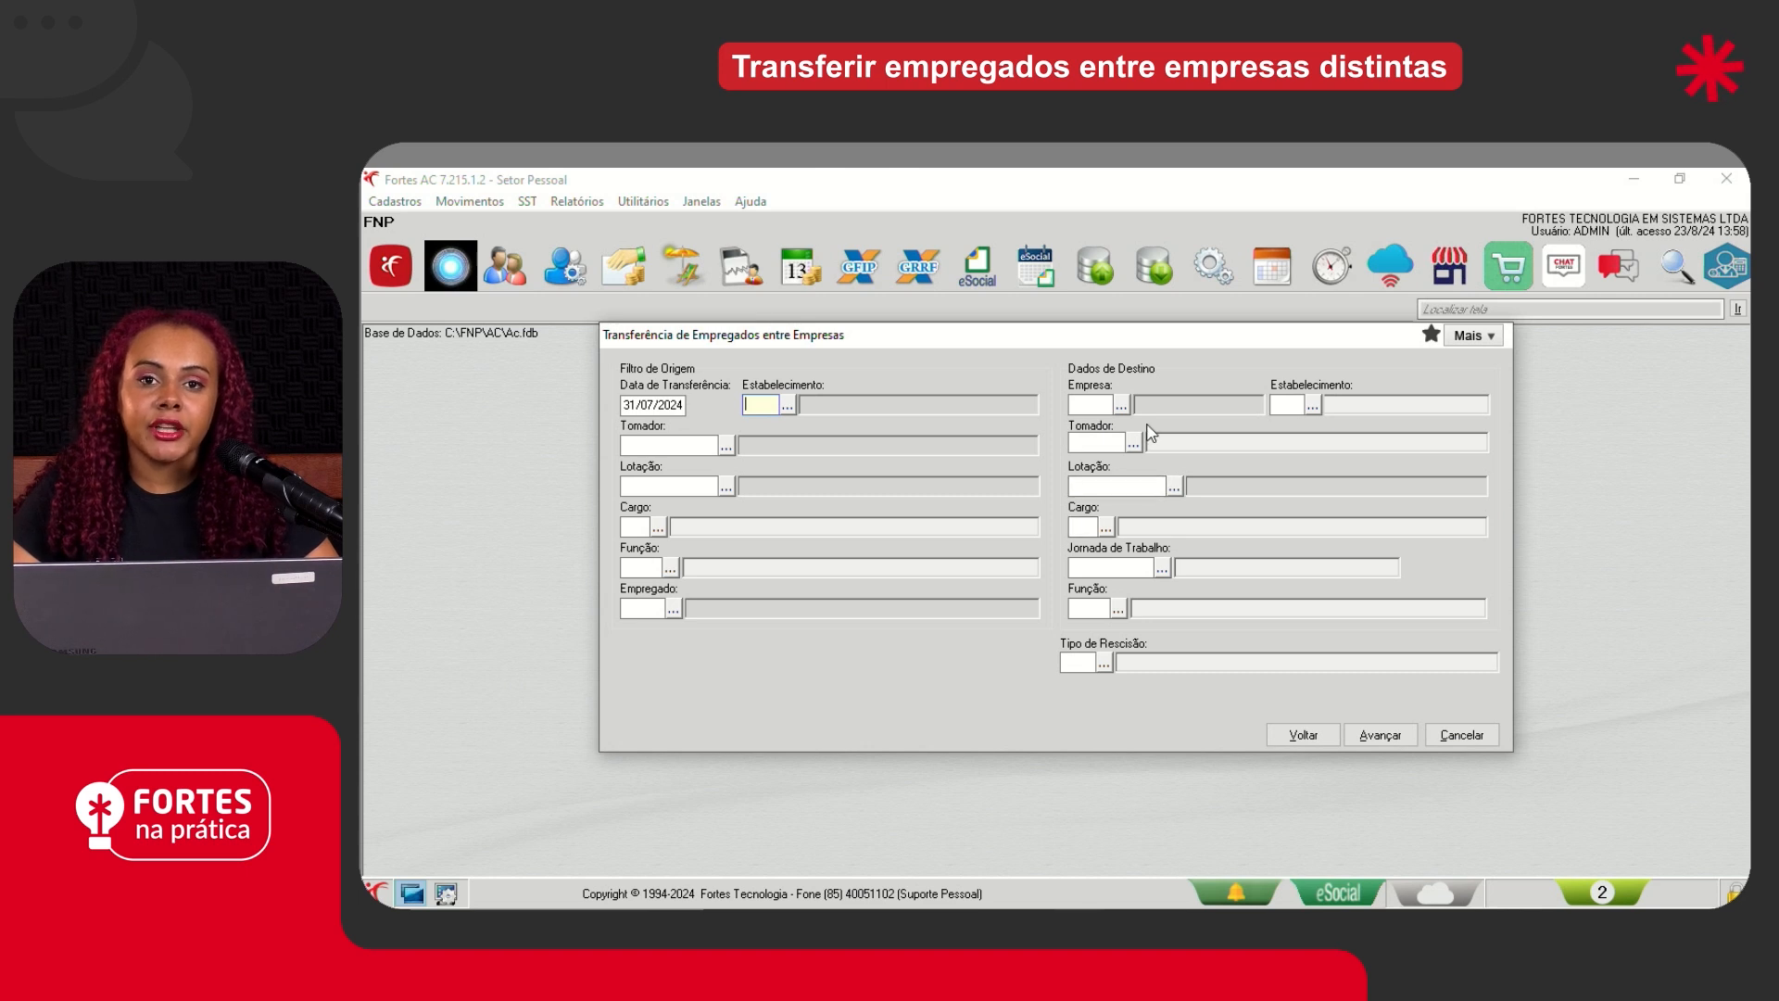
- Set the source establishment to 0001 (Matriz) and choose the employee to transfer in the origin filter
{"action": "type", "text": "1"}
{"action": "key", "text": "Tab"}
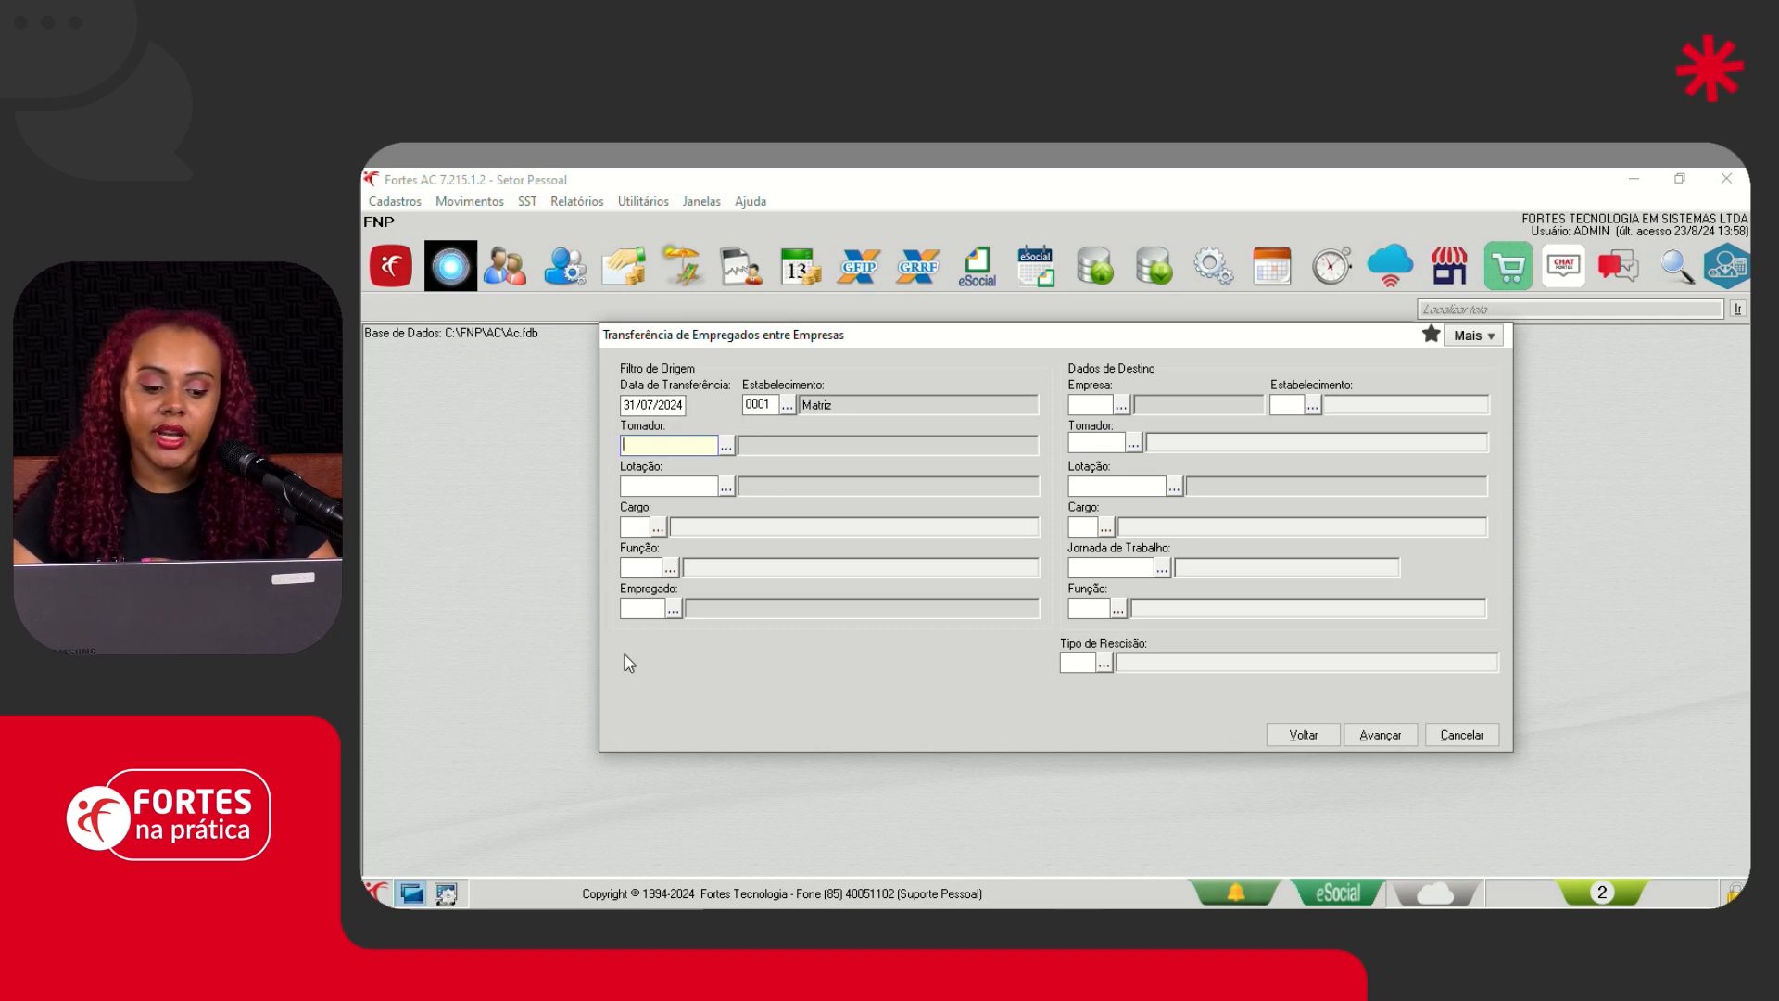
{"action": "left_click", "coordinate": [659, 609]}
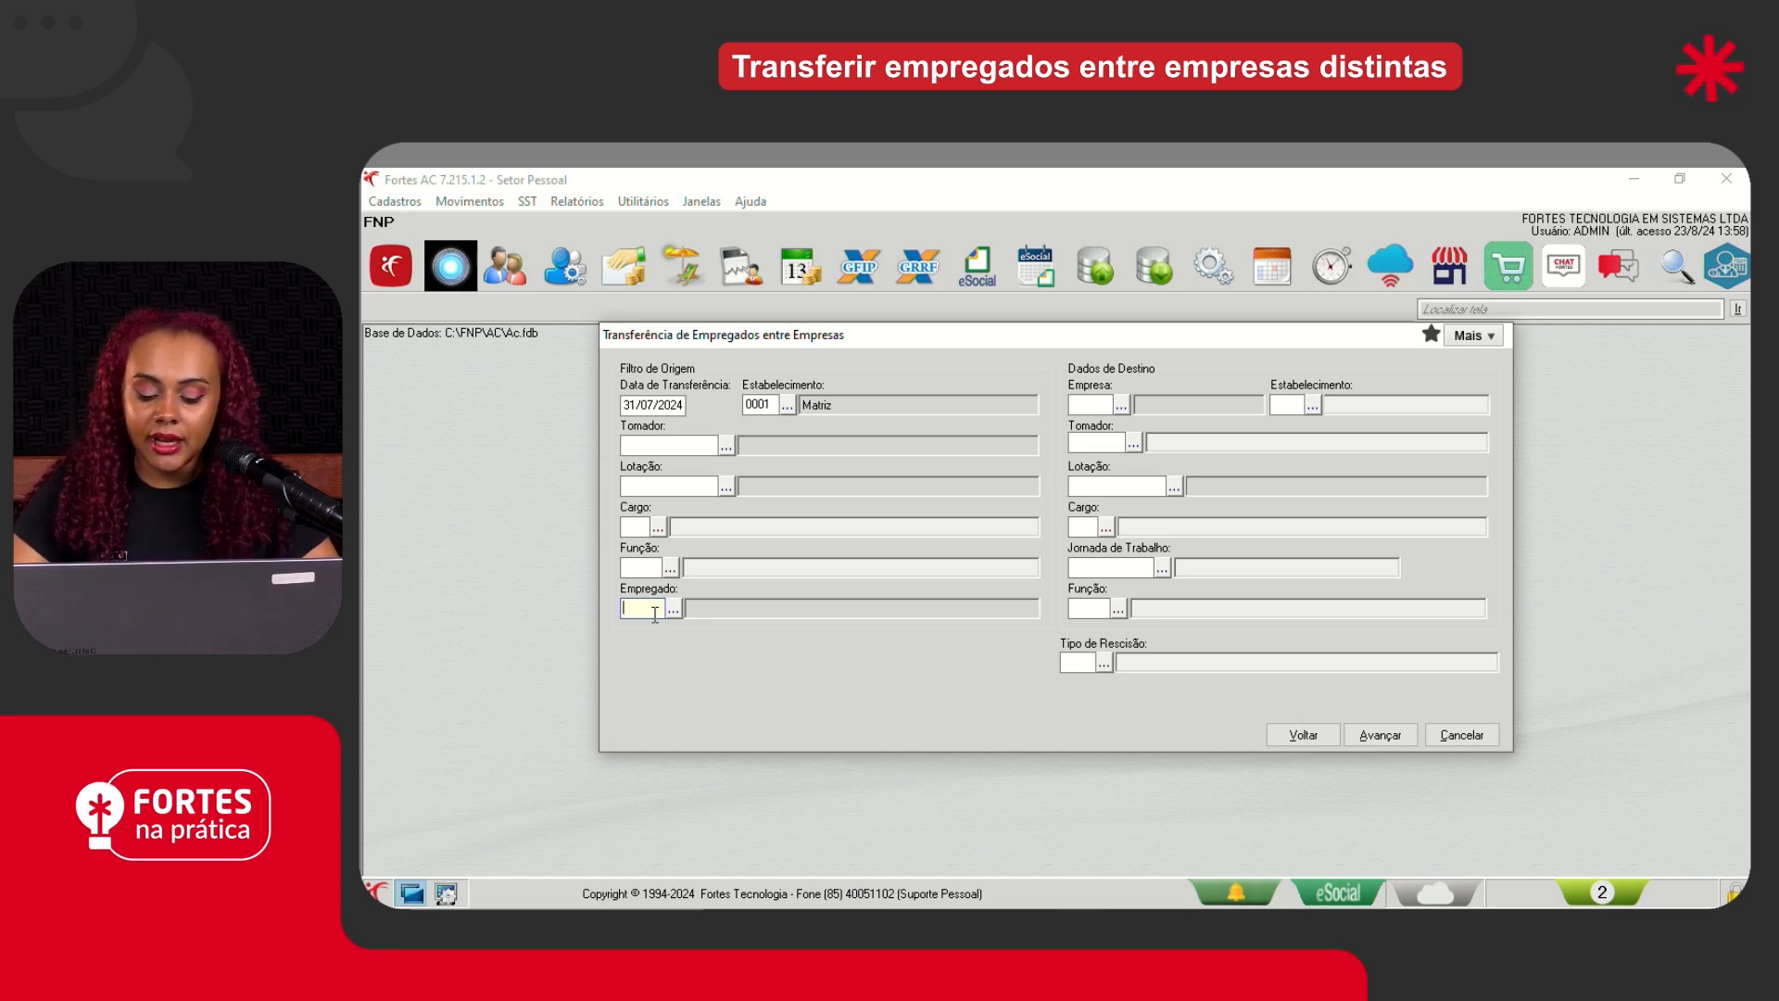
{"action": "key", "text": "Tab"}
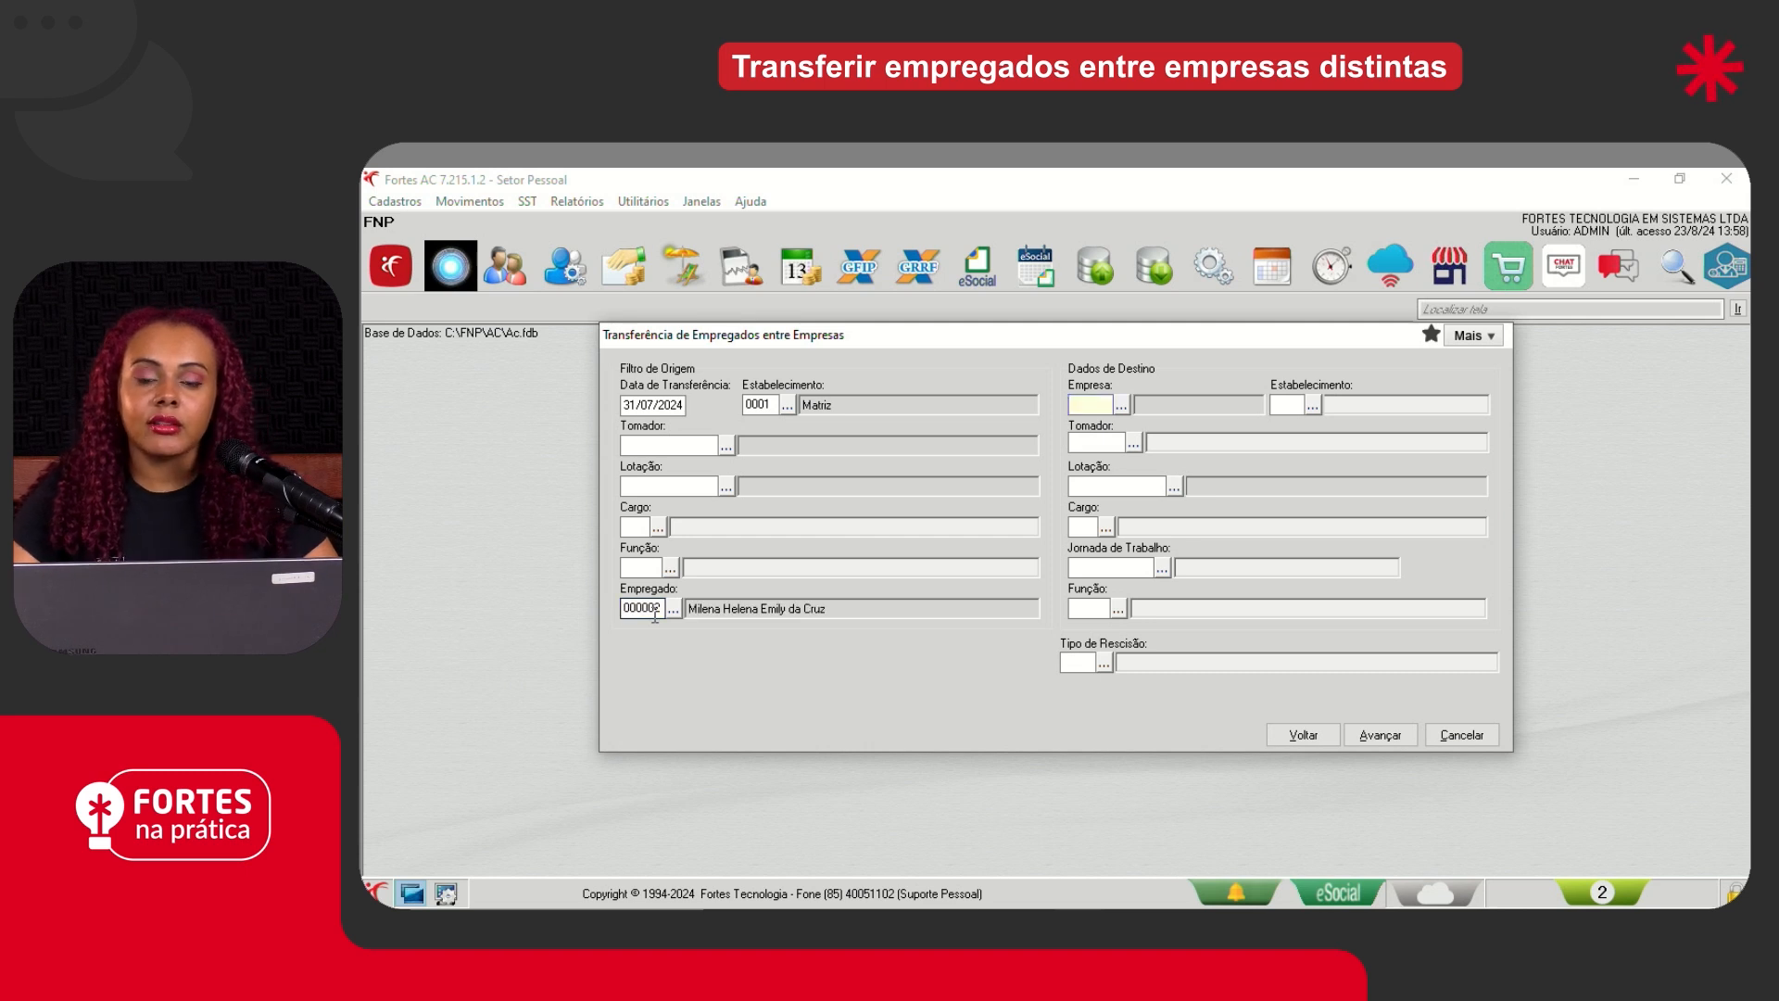
- Set the destination company to 0006 (Demonstração) and its establishment to 0001 (Matriz)
{"action": "left_click", "coordinate": [1121, 405]}
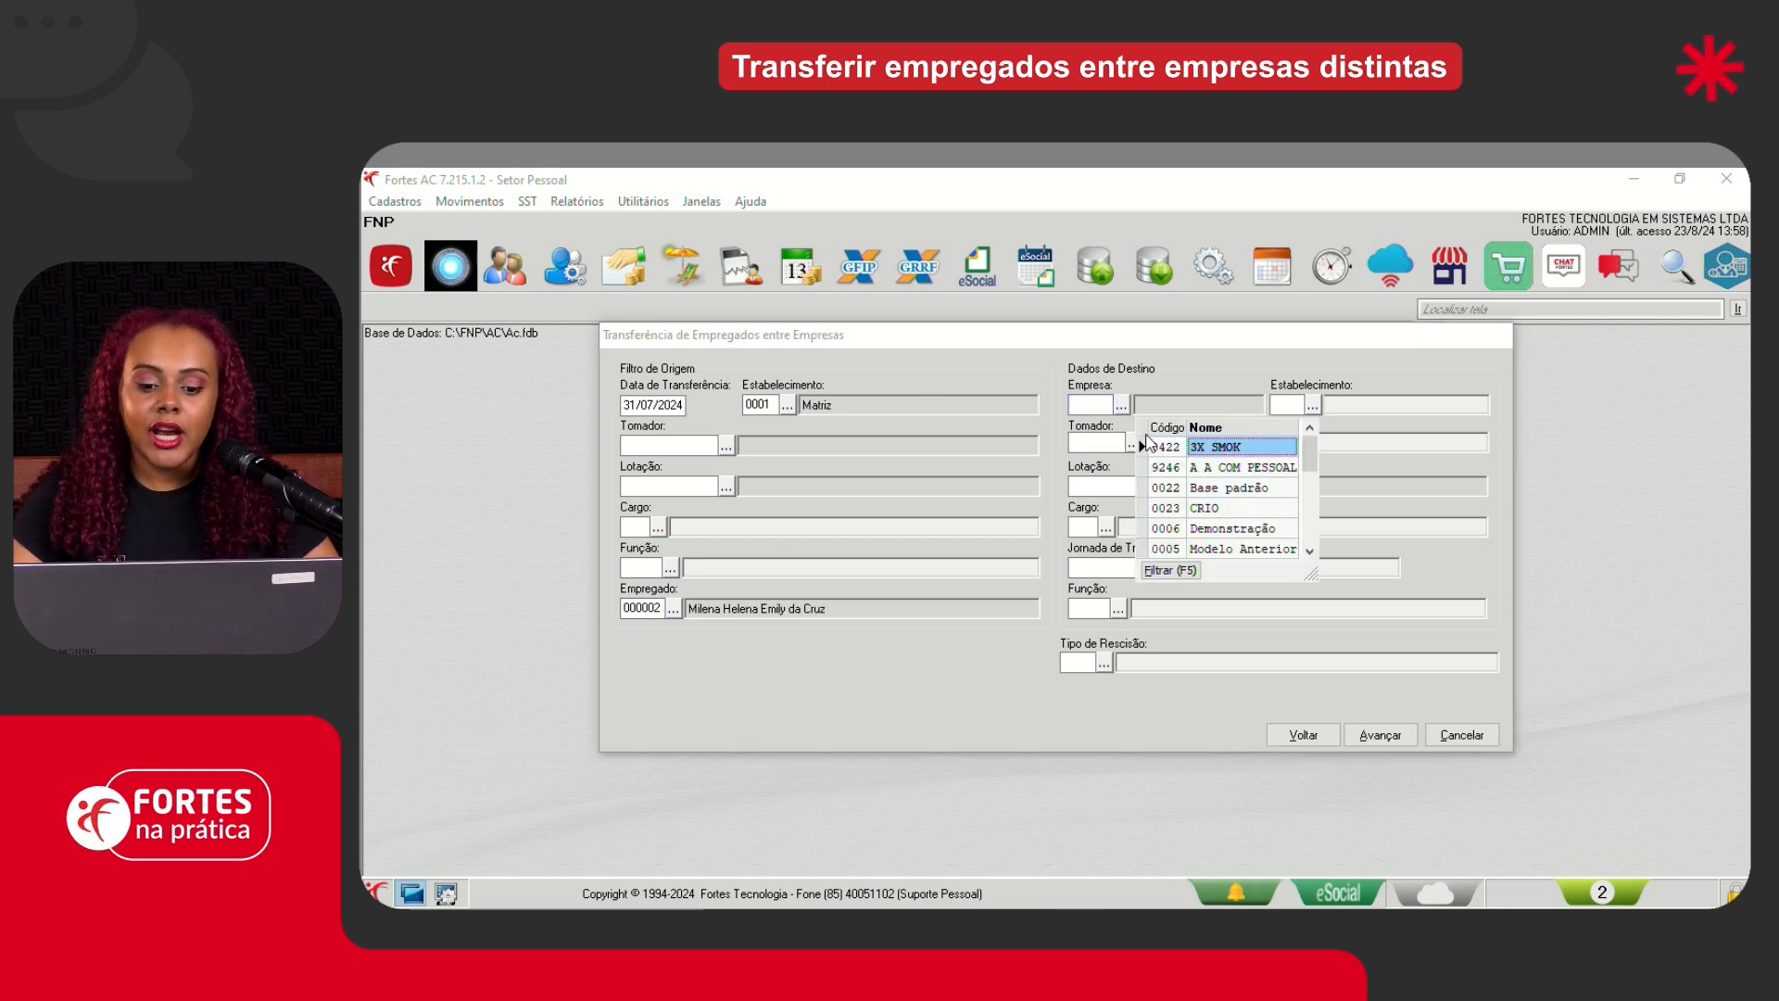
{"action": "left_click", "coordinate": [1107, 401]}
{"action": "type", "text": "6"}
{"action": "key", "text": "Tab"}
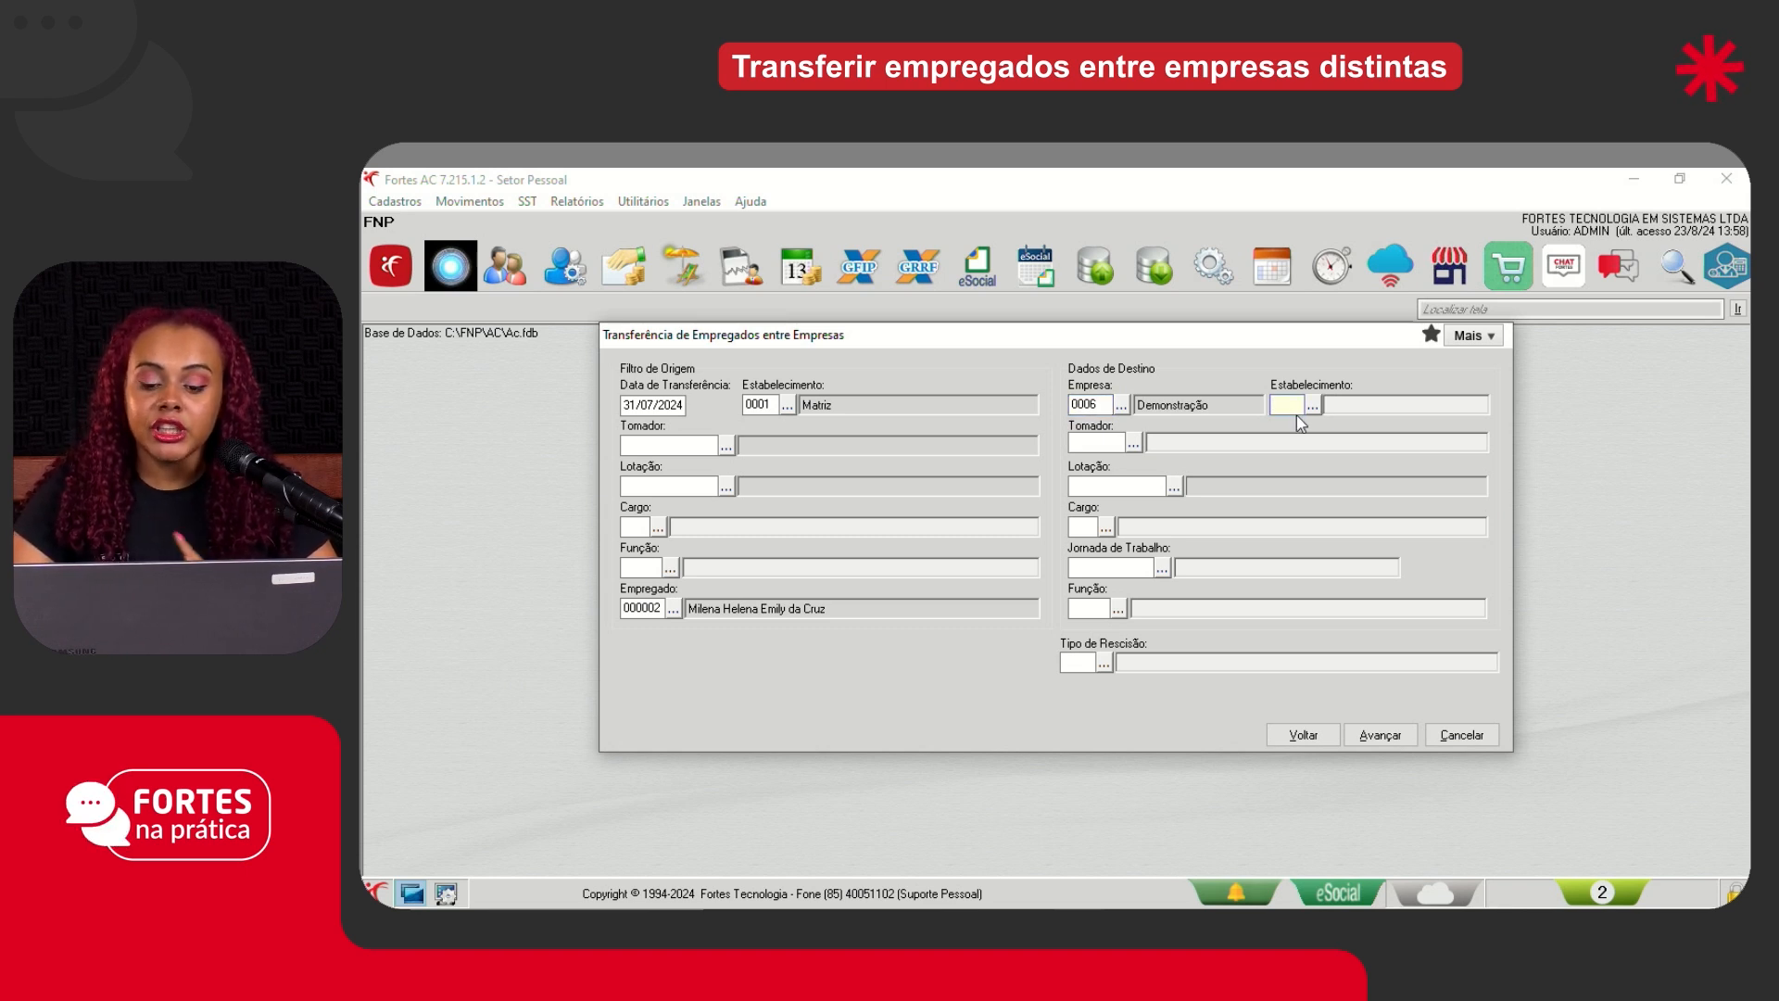
{"action": "key", "text": "Tab"}
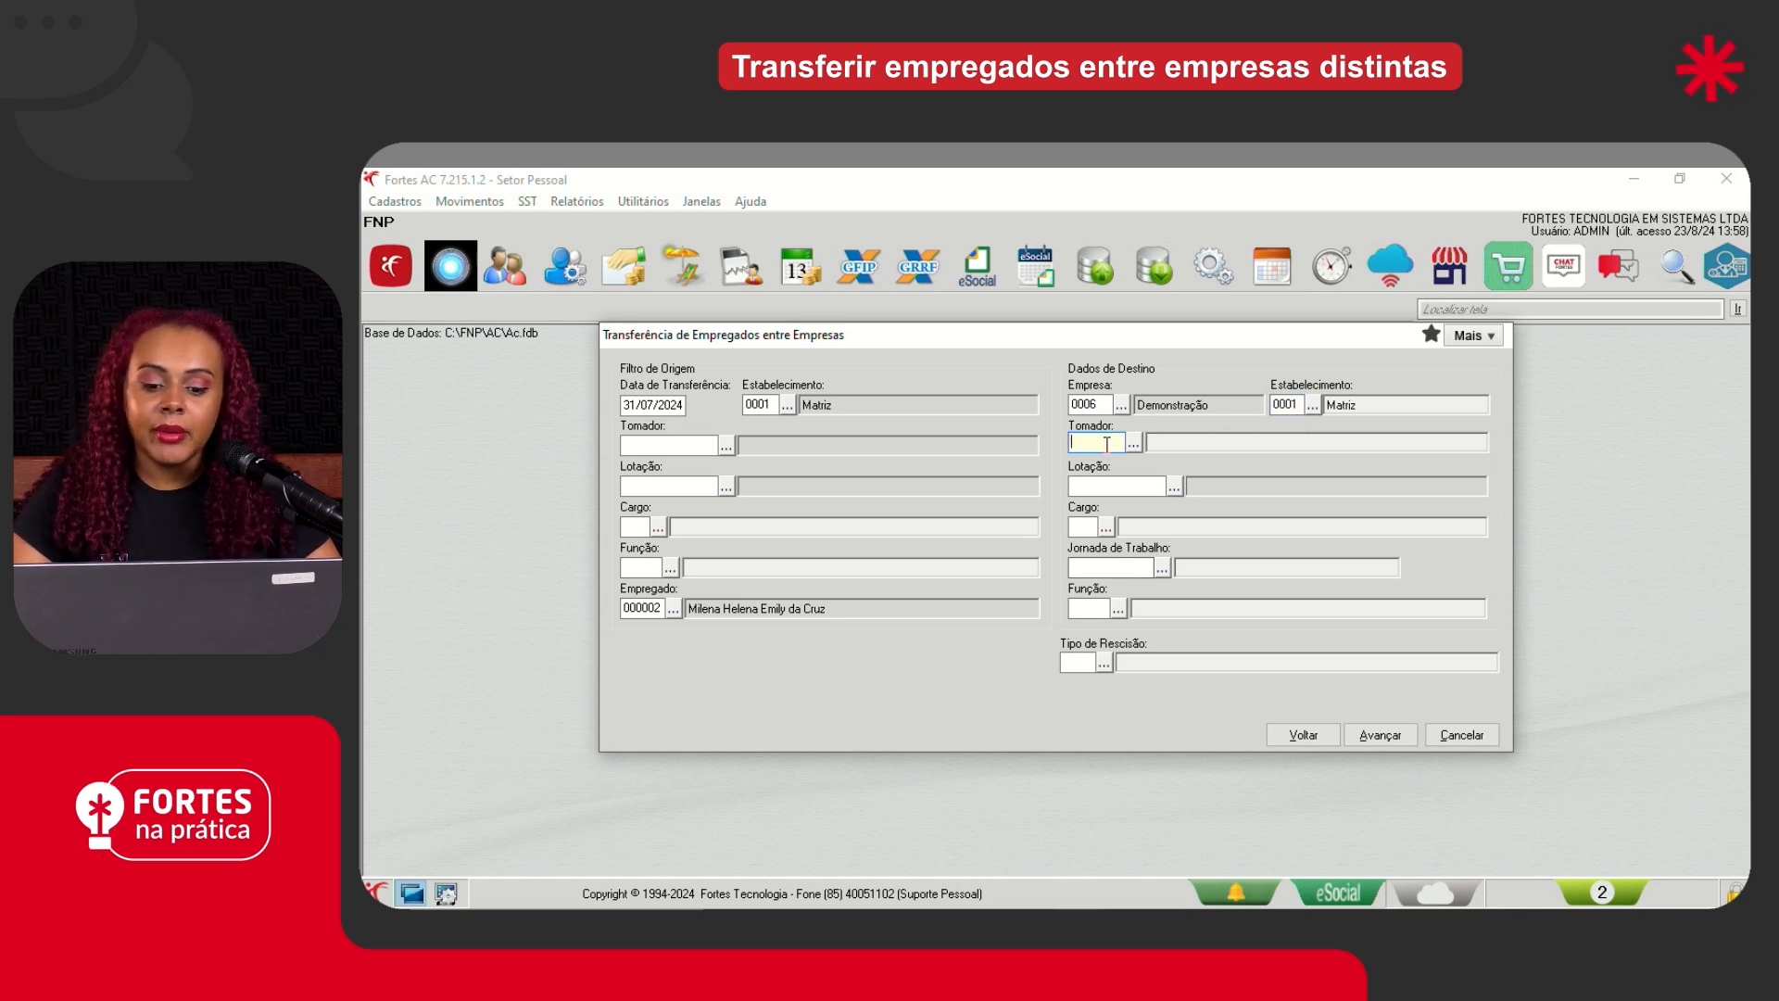
- Set the destination Lotação to 001.01 (ADMINISTRACAO) and the Cargo to 002 (RECEPCIONISTA)
{"action": "left_click", "coordinate": [1174, 486]}
{"action": "left_click", "coordinate": [1237, 549]}
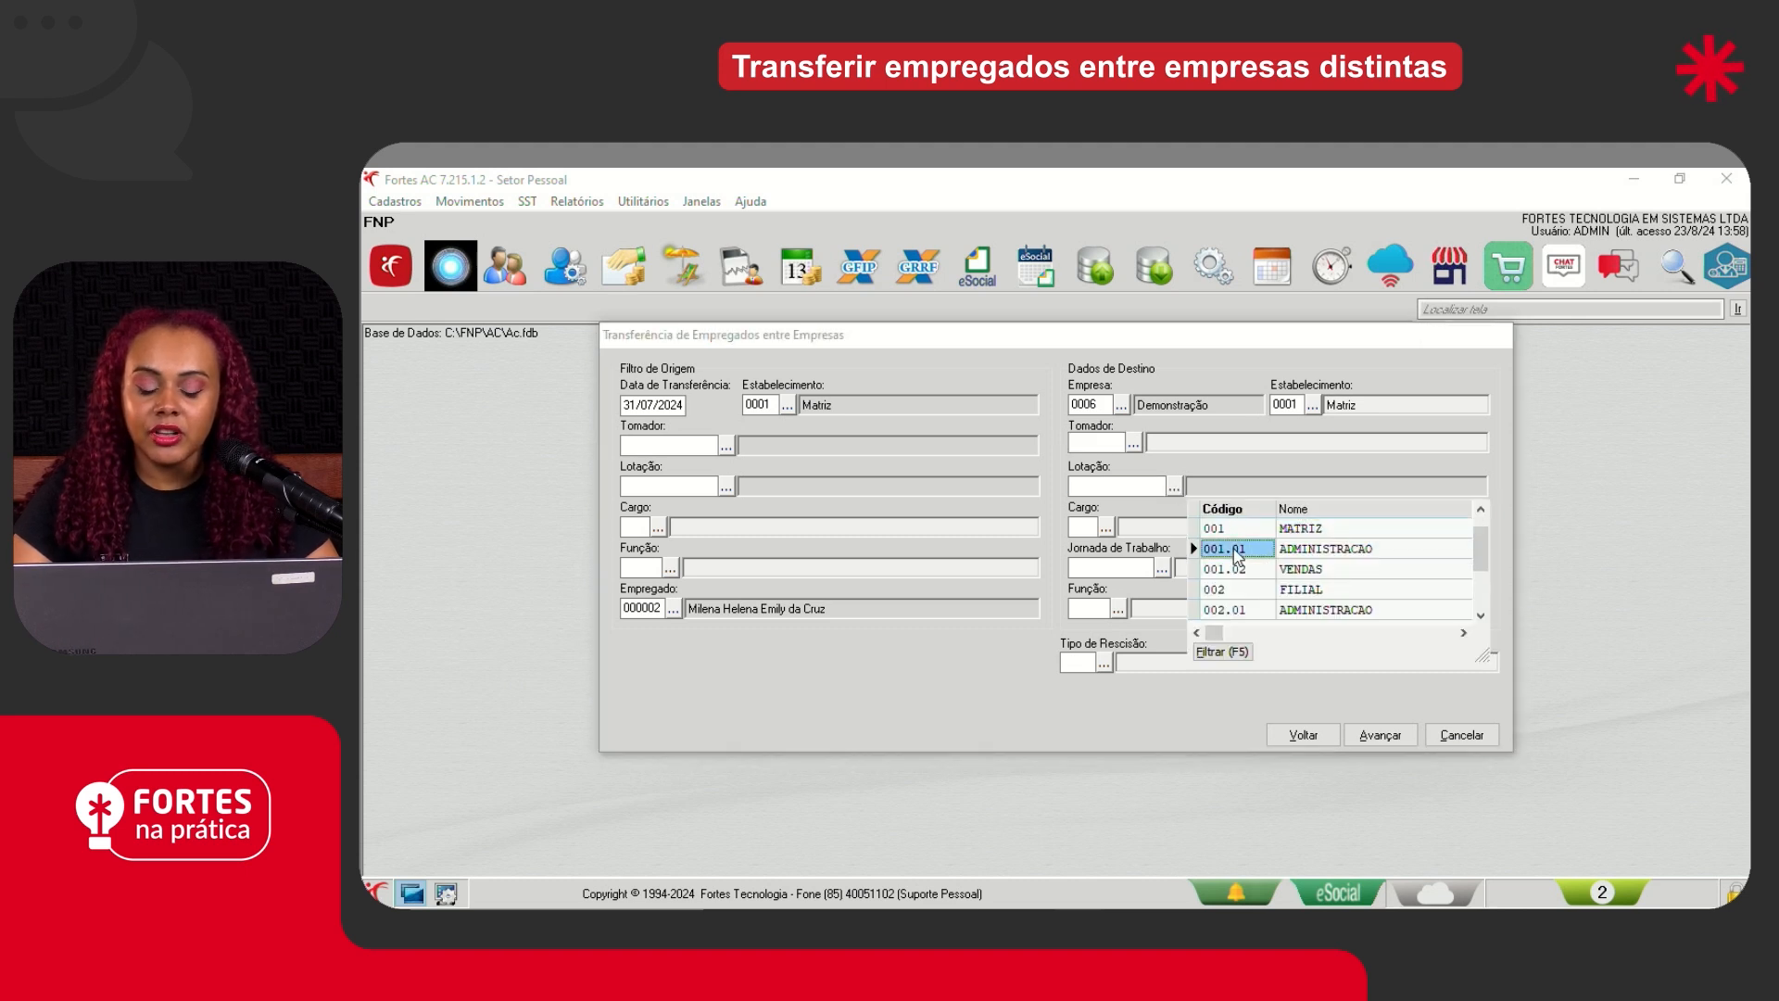
{"action": "double_click", "coordinate": [1235, 551]}
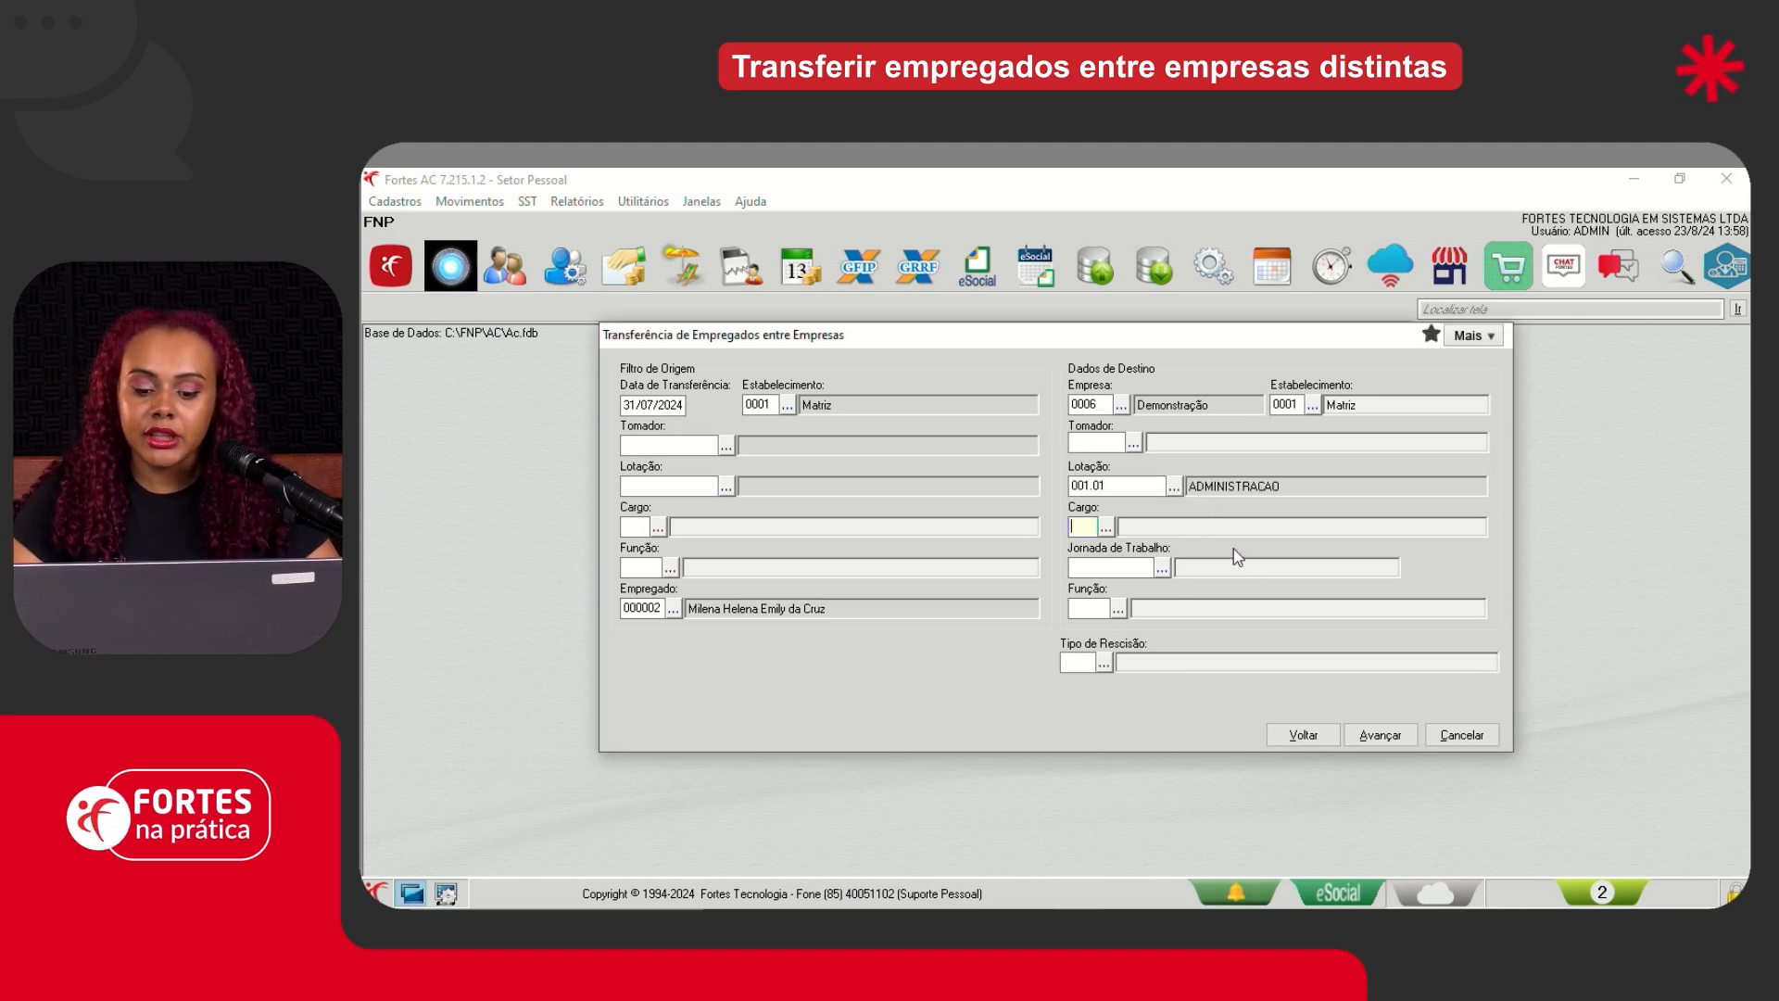
{"action": "left_click", "coordinate": [1103, 662]}
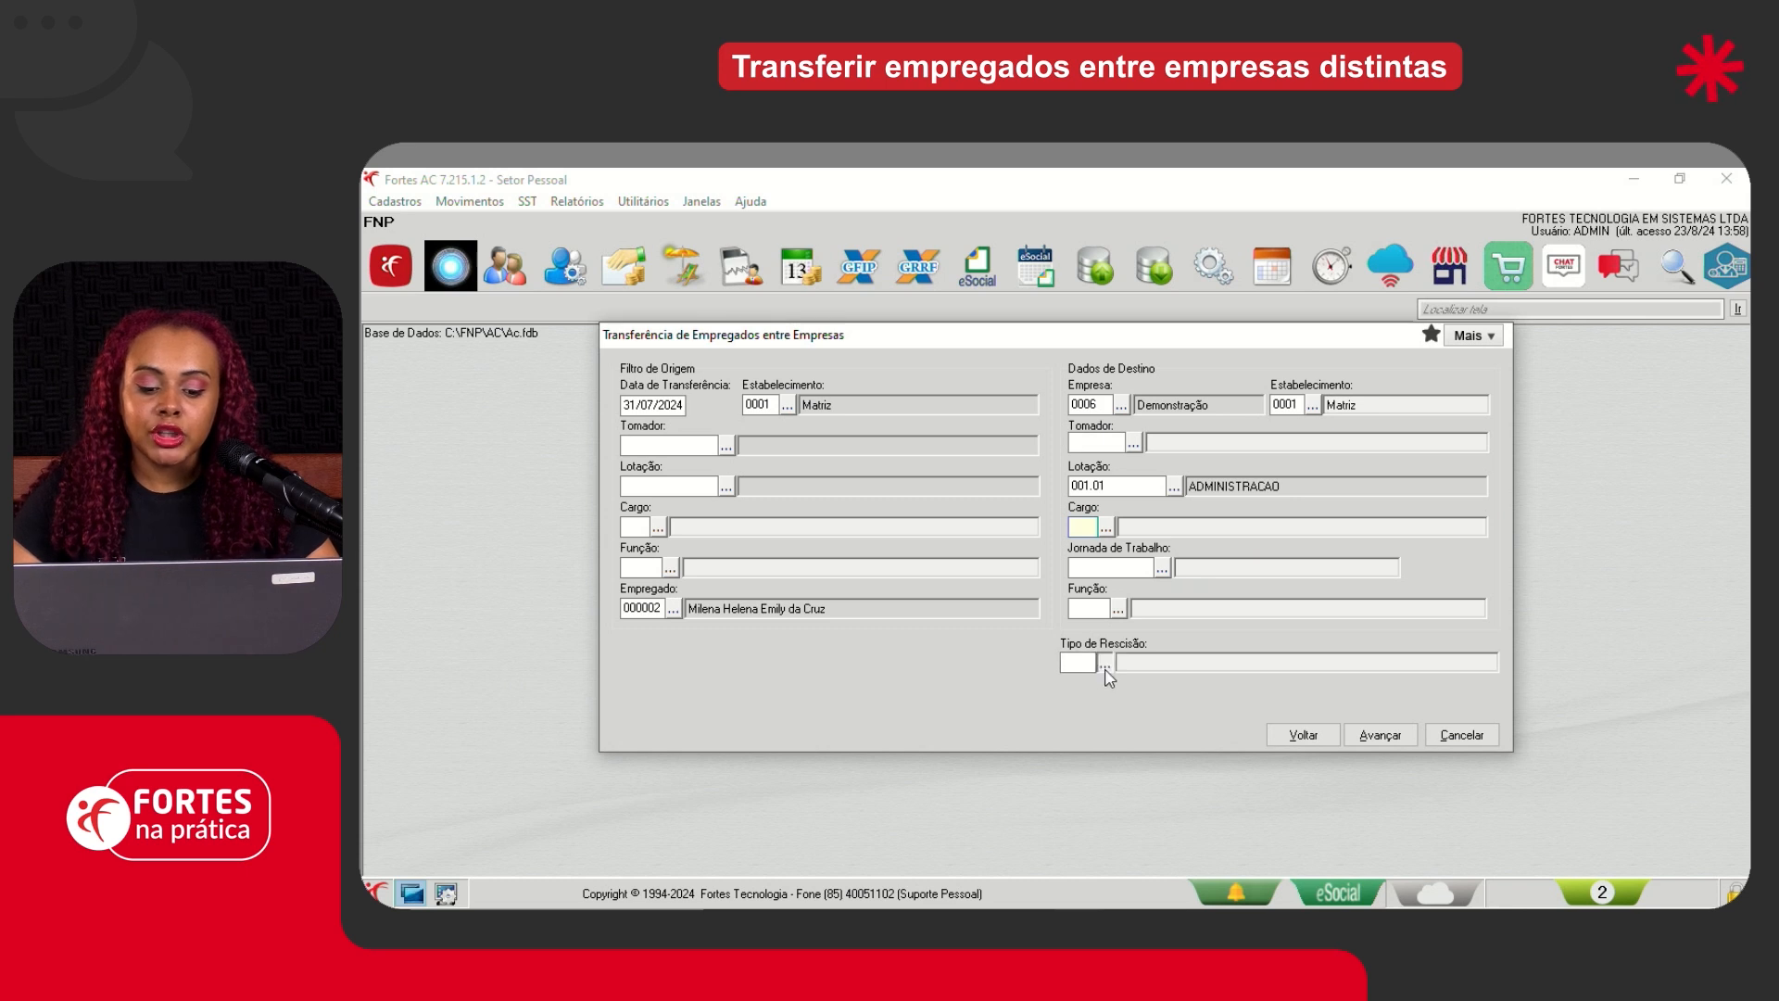
{"action": "left_click", "coordinate": [1056, 575]}
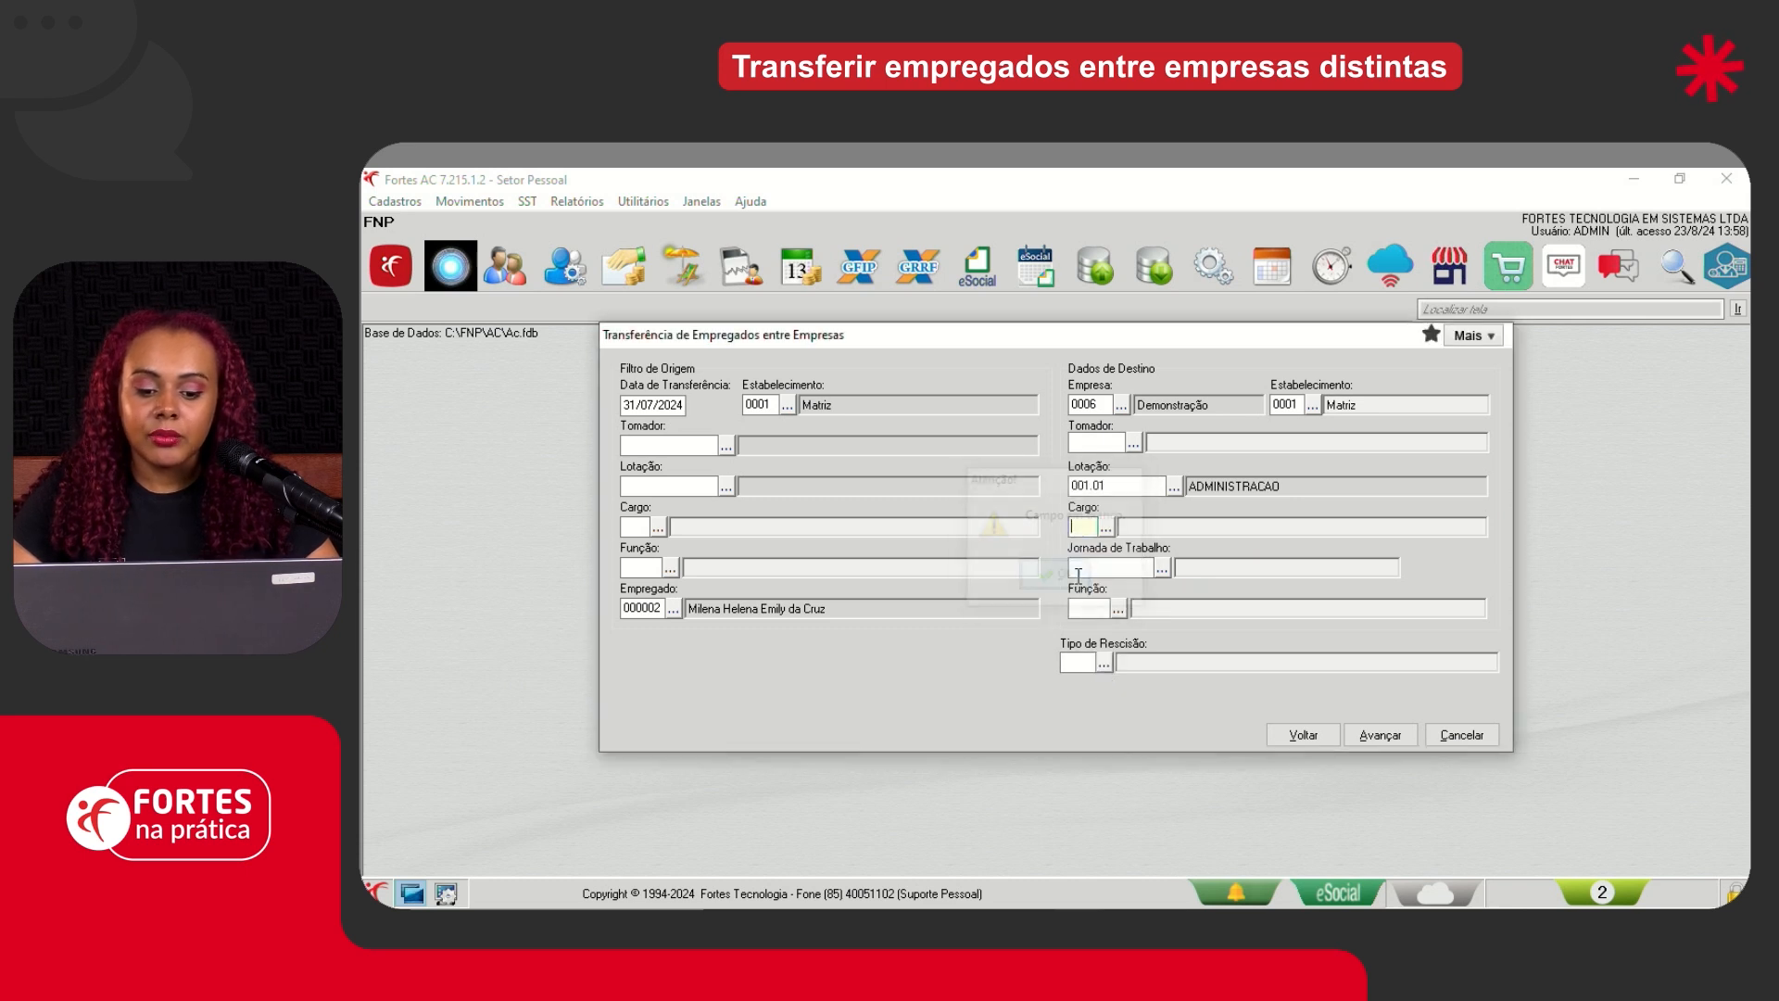
{"action": "left_click", "coordinate": [1105, 526]}
{"action": "double_click", "coordinate": [1247, 593]}
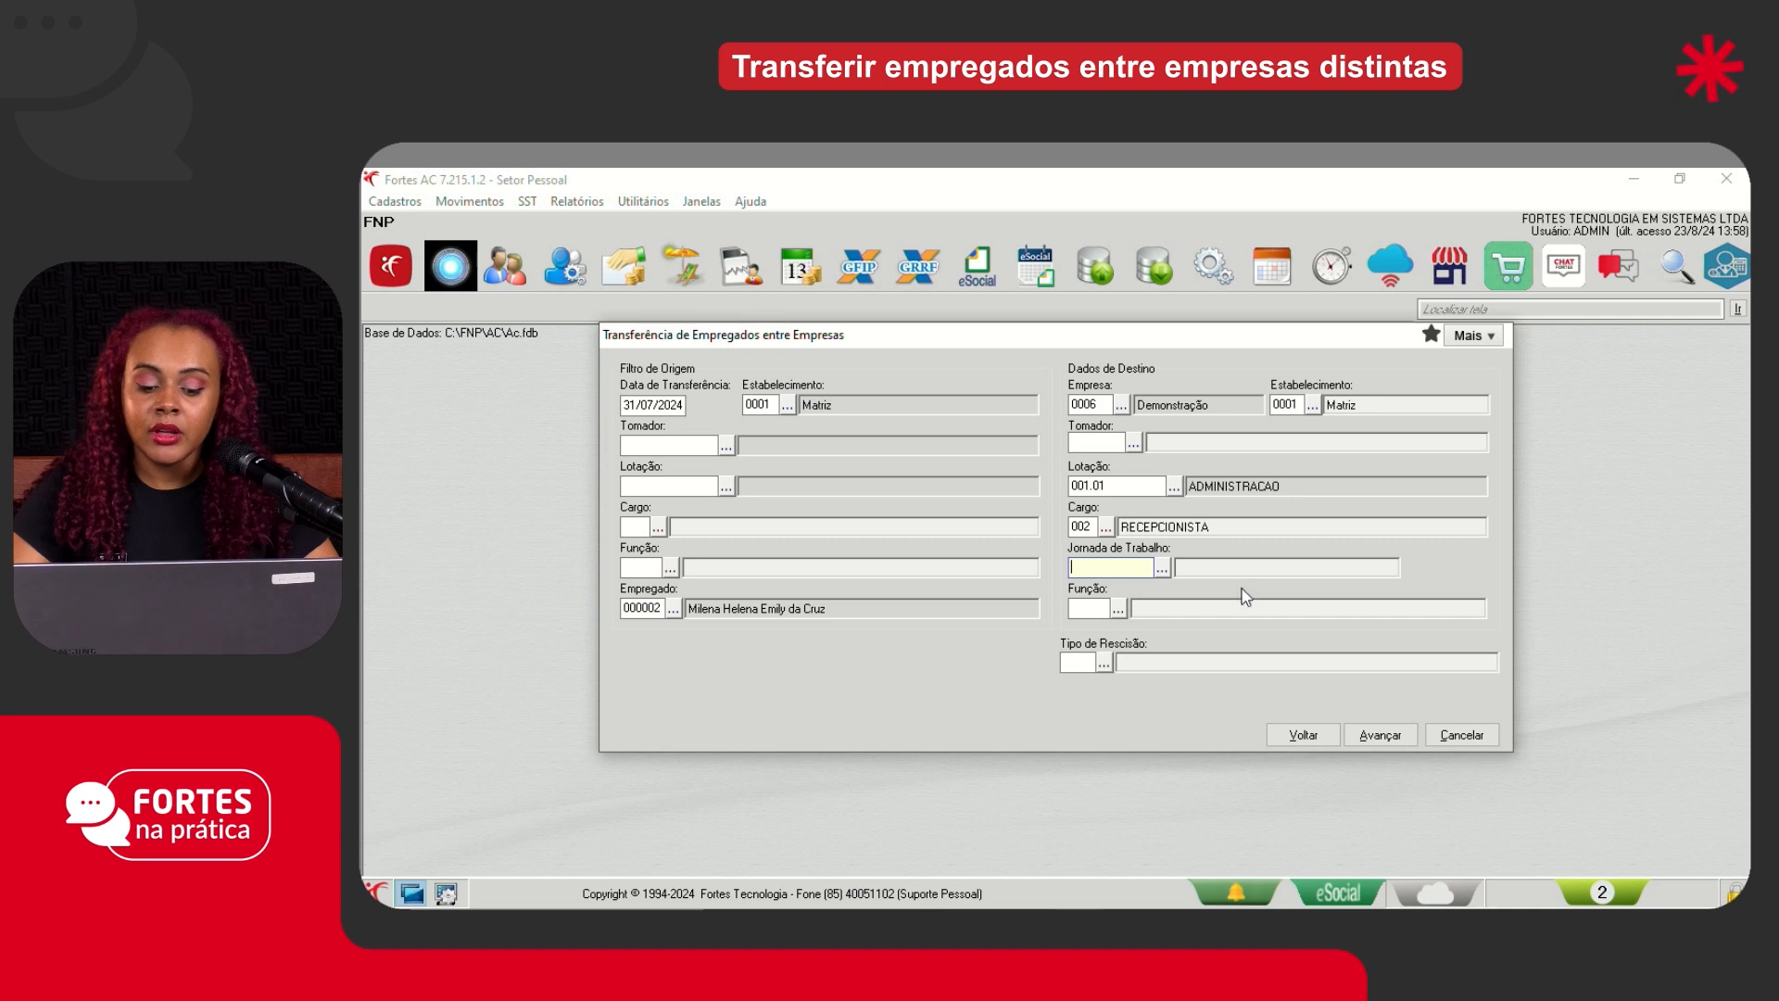
- Set the destination Jornada de Trabalho to 000001 (Horário Comercial)
{"action": "left_click", "coordinate": [1103, 662]}
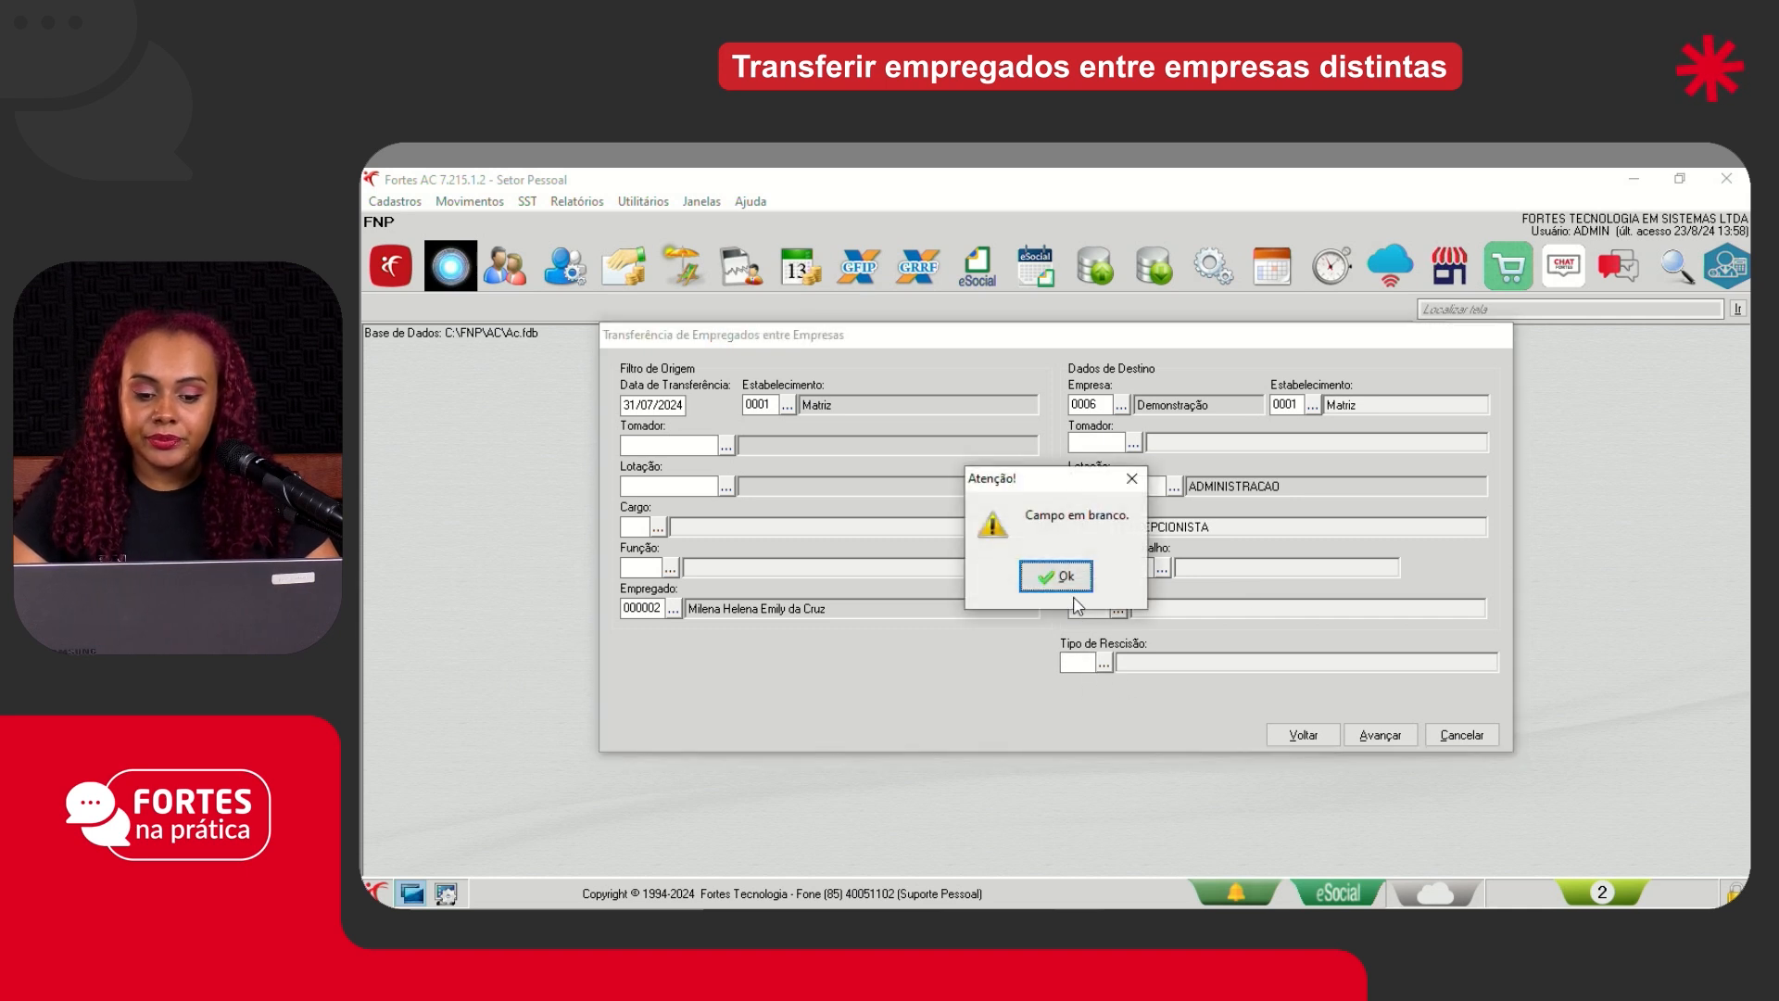
{"action": "left_click", "coordinate": [1057, 576]}
{"action": "left_click", "coordinate": [1161, 567]}
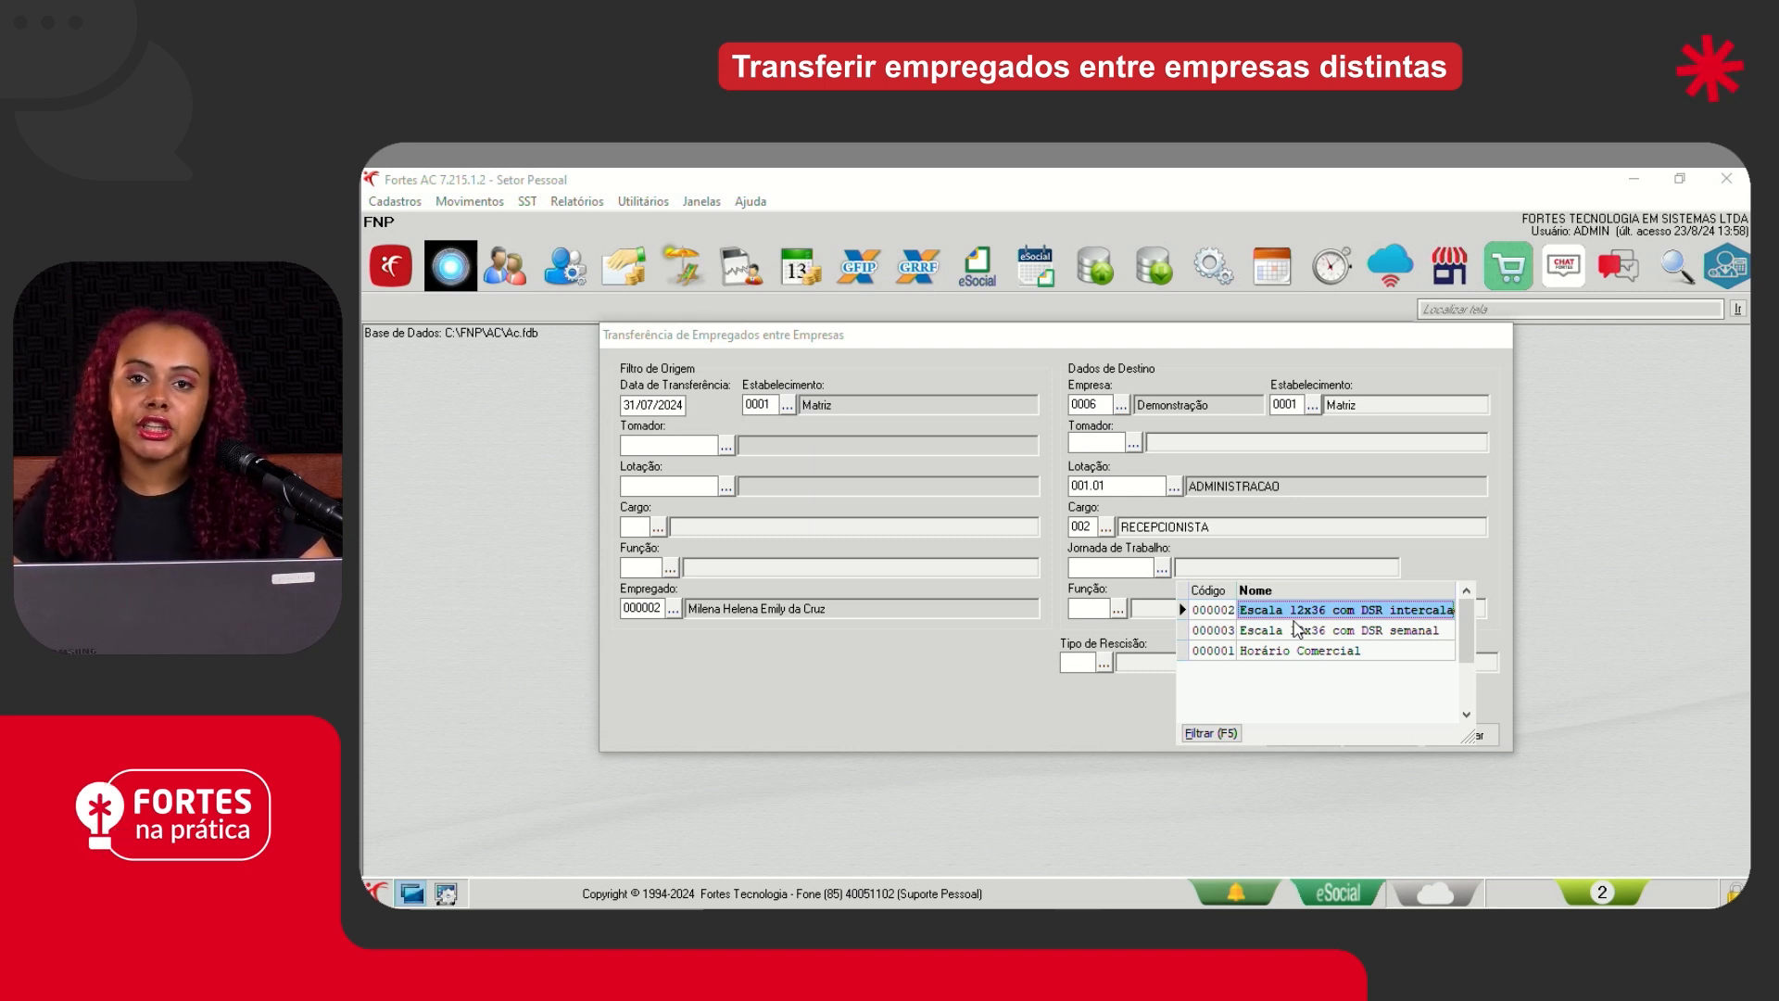
{"action": "key", "text": "Return"}
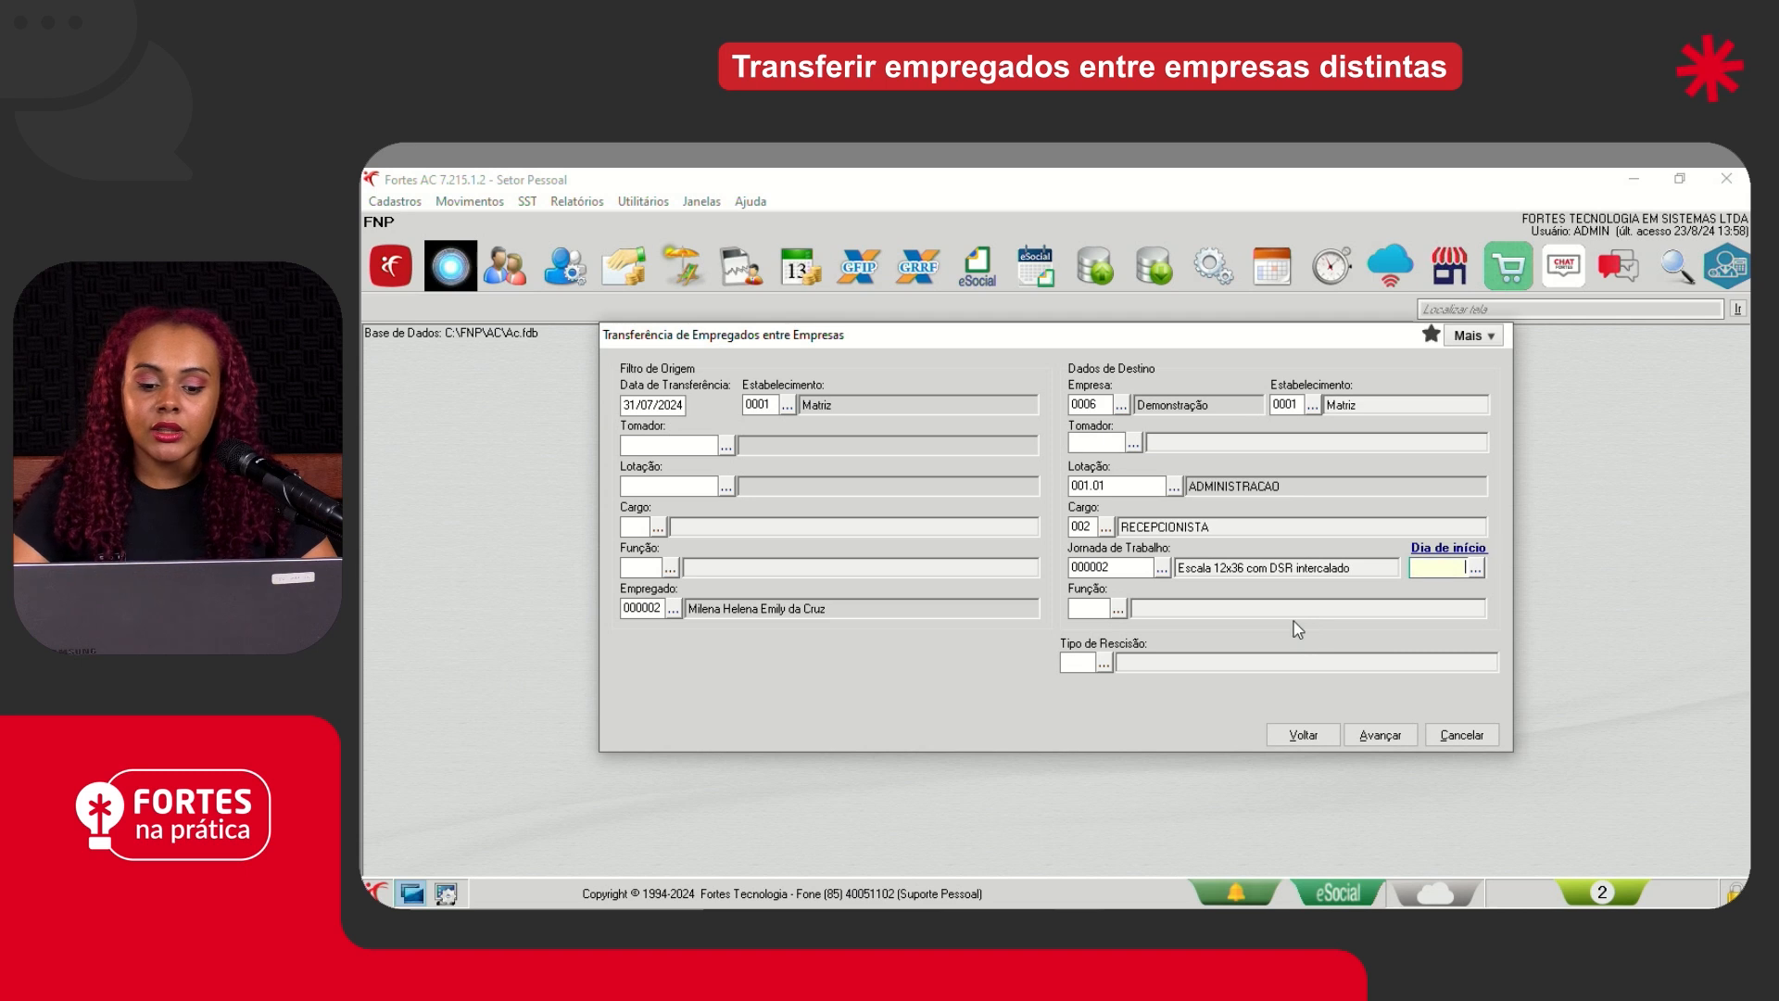
{"action": "left_click", "coordinate": [1162, 567]}
{"action": "left_click", "coordinate": [1269, 650]}
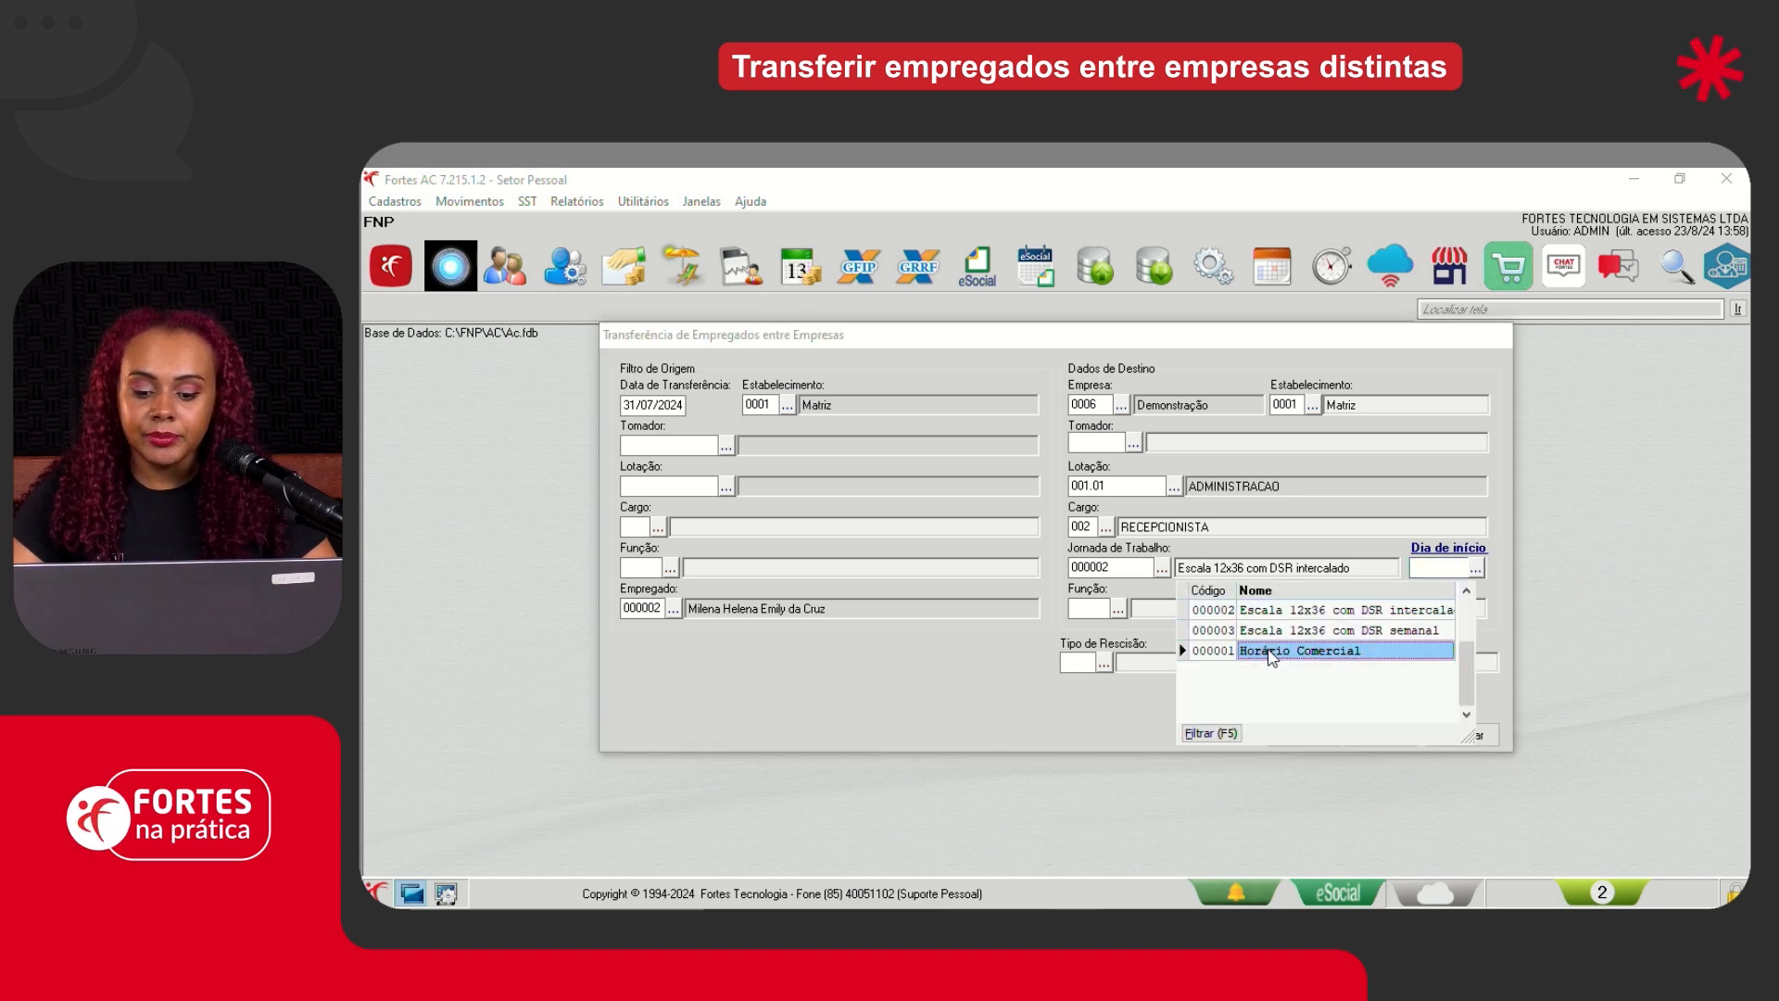
{"action": "key", "text": "Return"}
- Set the Tipo de Rescisão to 012 (Transferência de empregado sem ônus) and advance to the event mapping
{"action": "left_click", "coordinate": [1104, 662]}
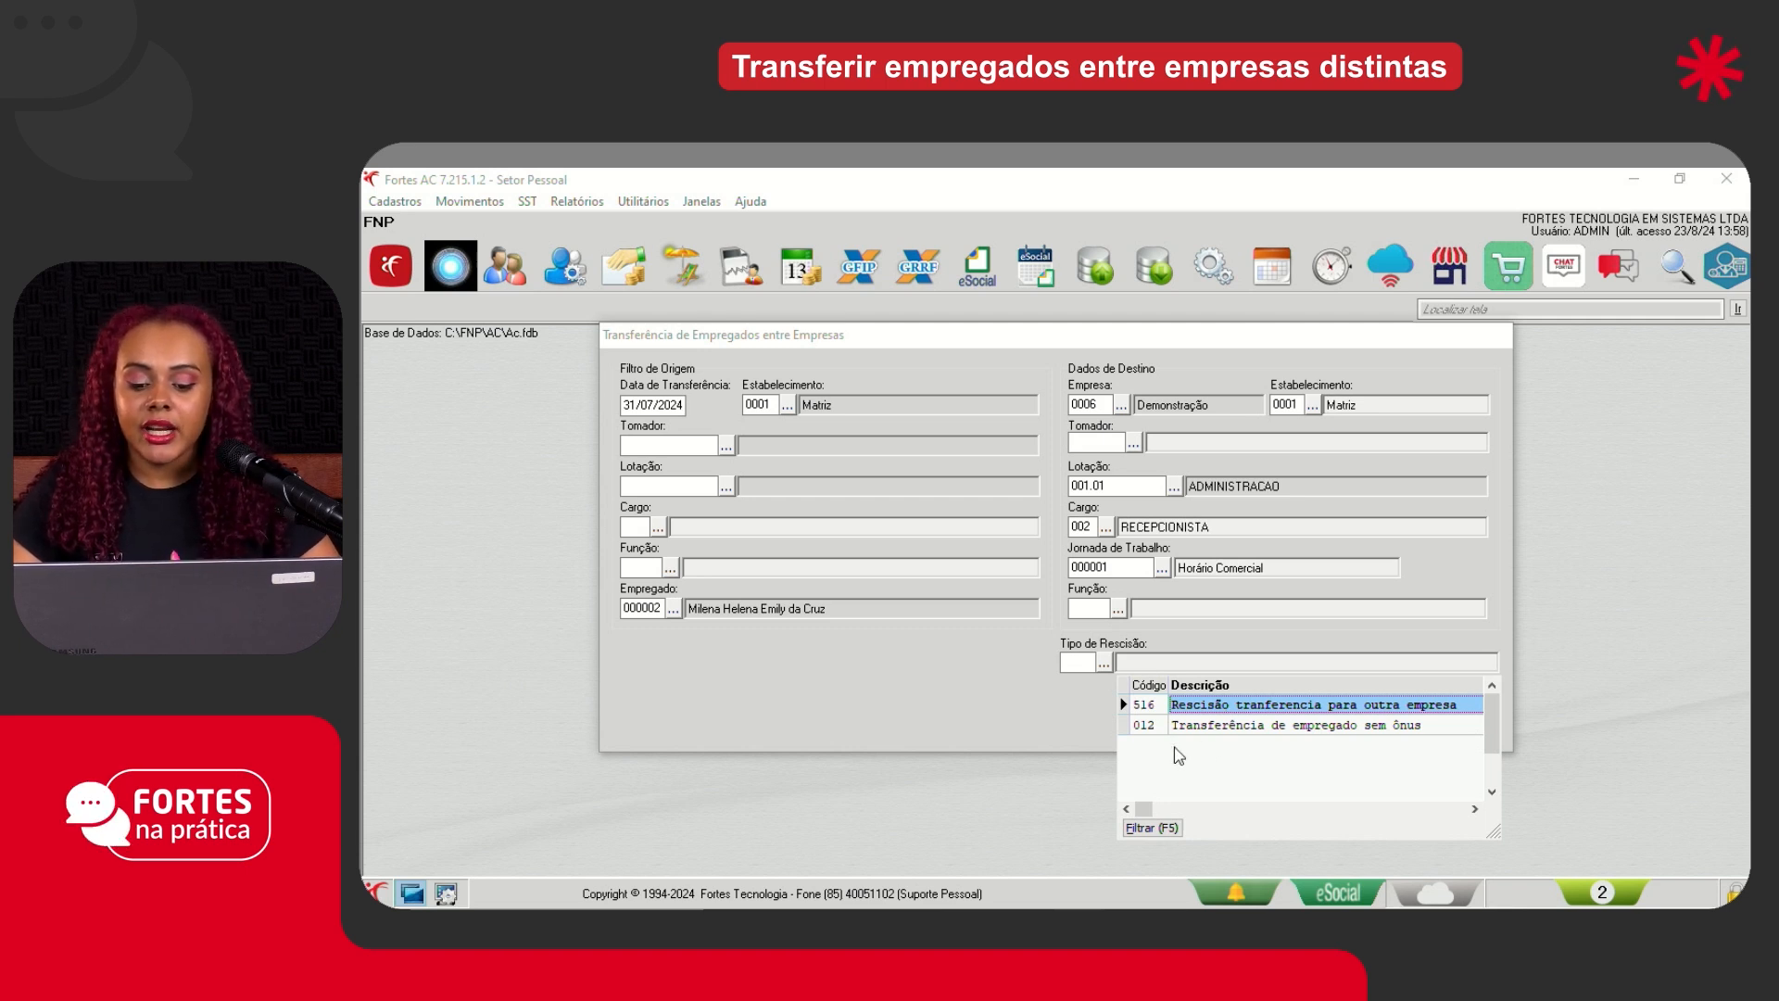
{"action": "left_click", "coordinate": [1190, 726]}
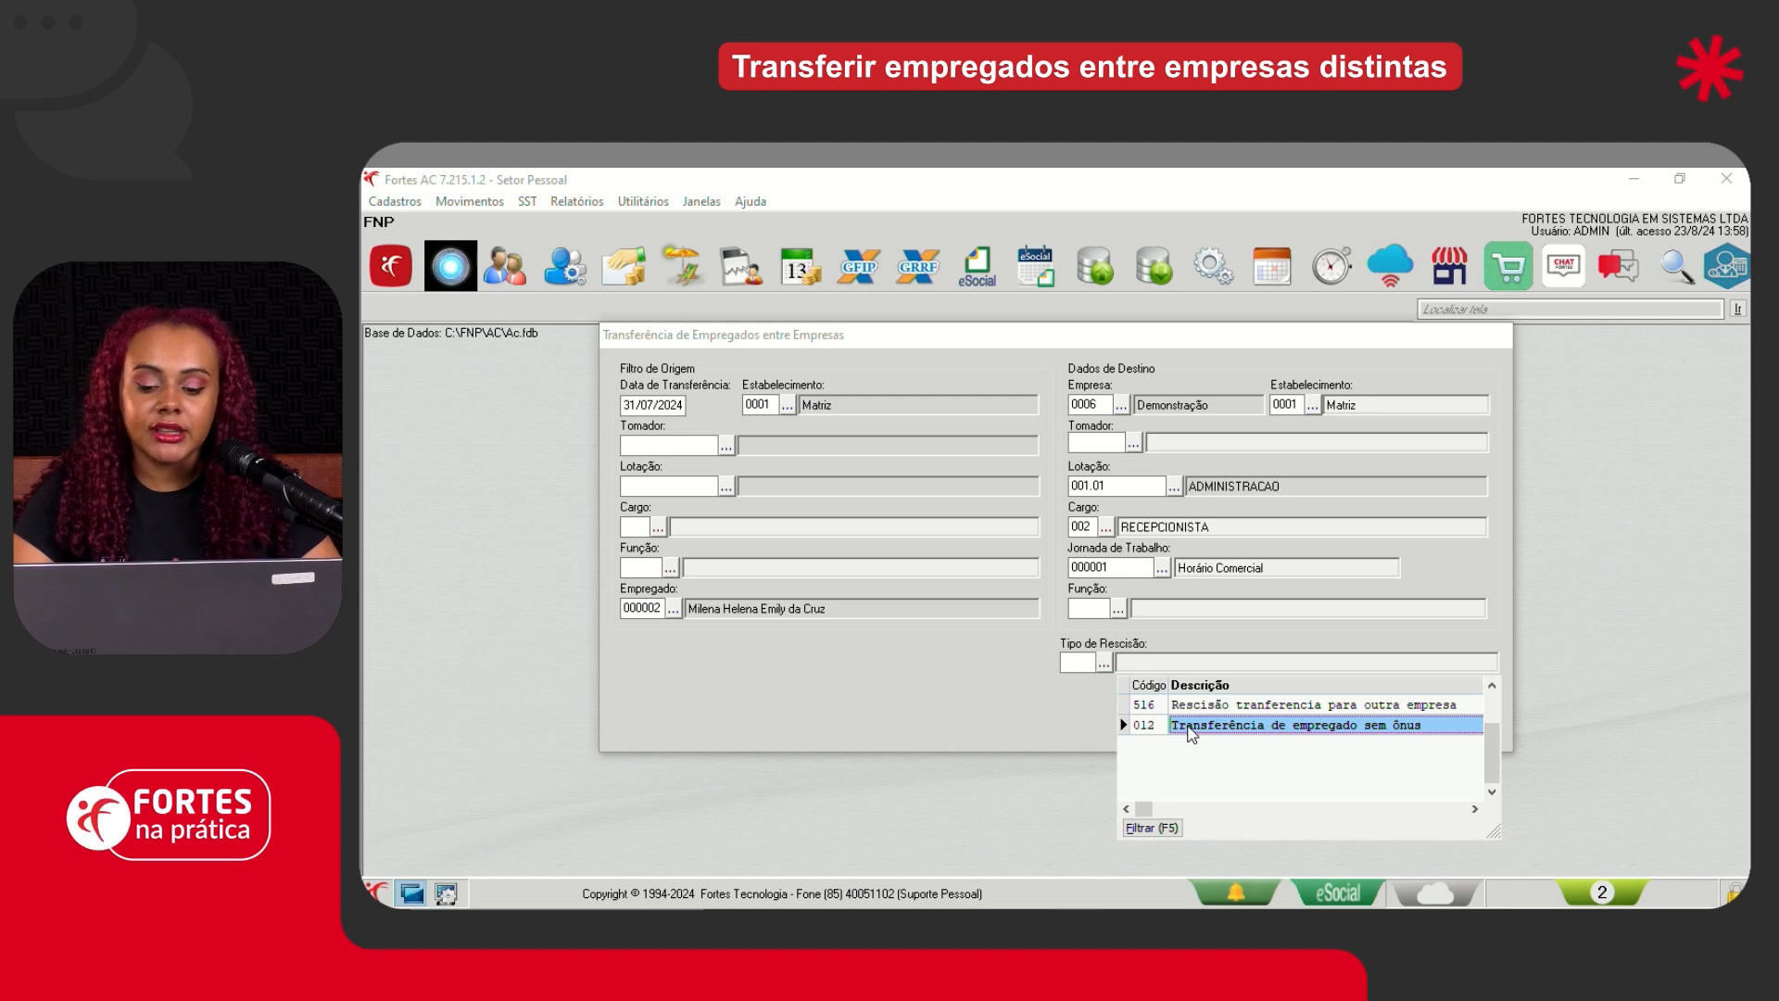
{"action": "double_click", "coordinate": [1191, 725]}
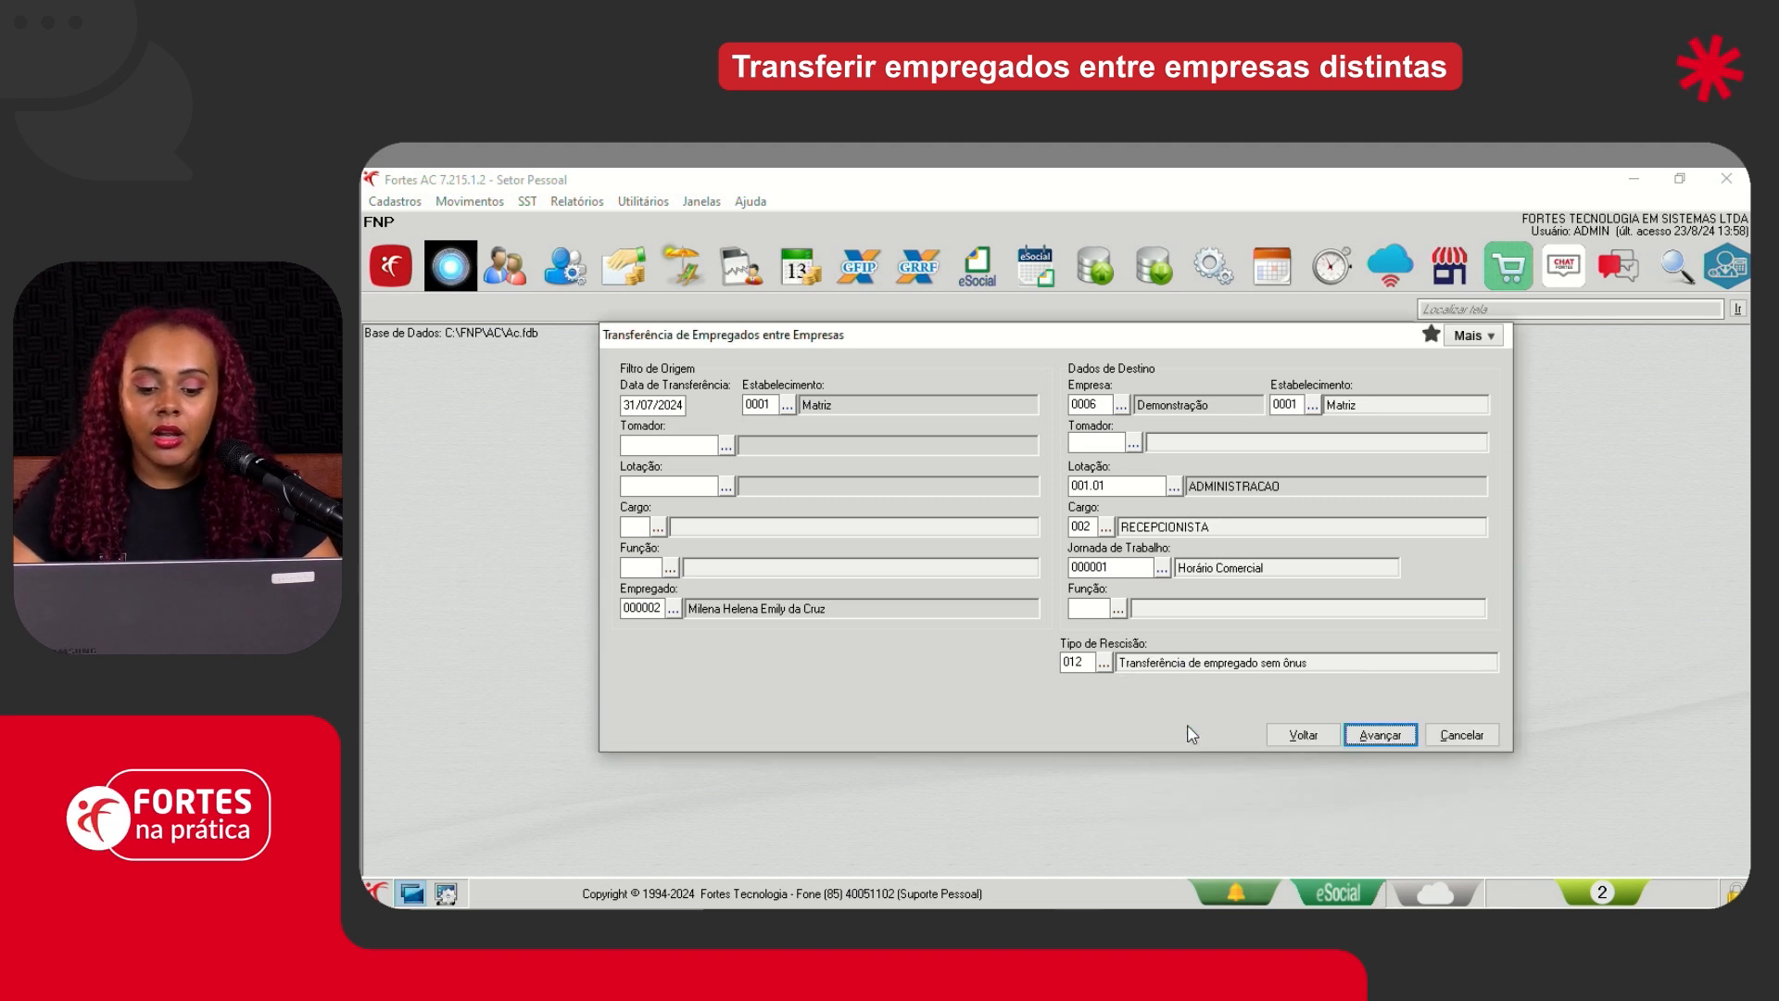
{"action": "left_click", "coordinate": [1380, 734]}
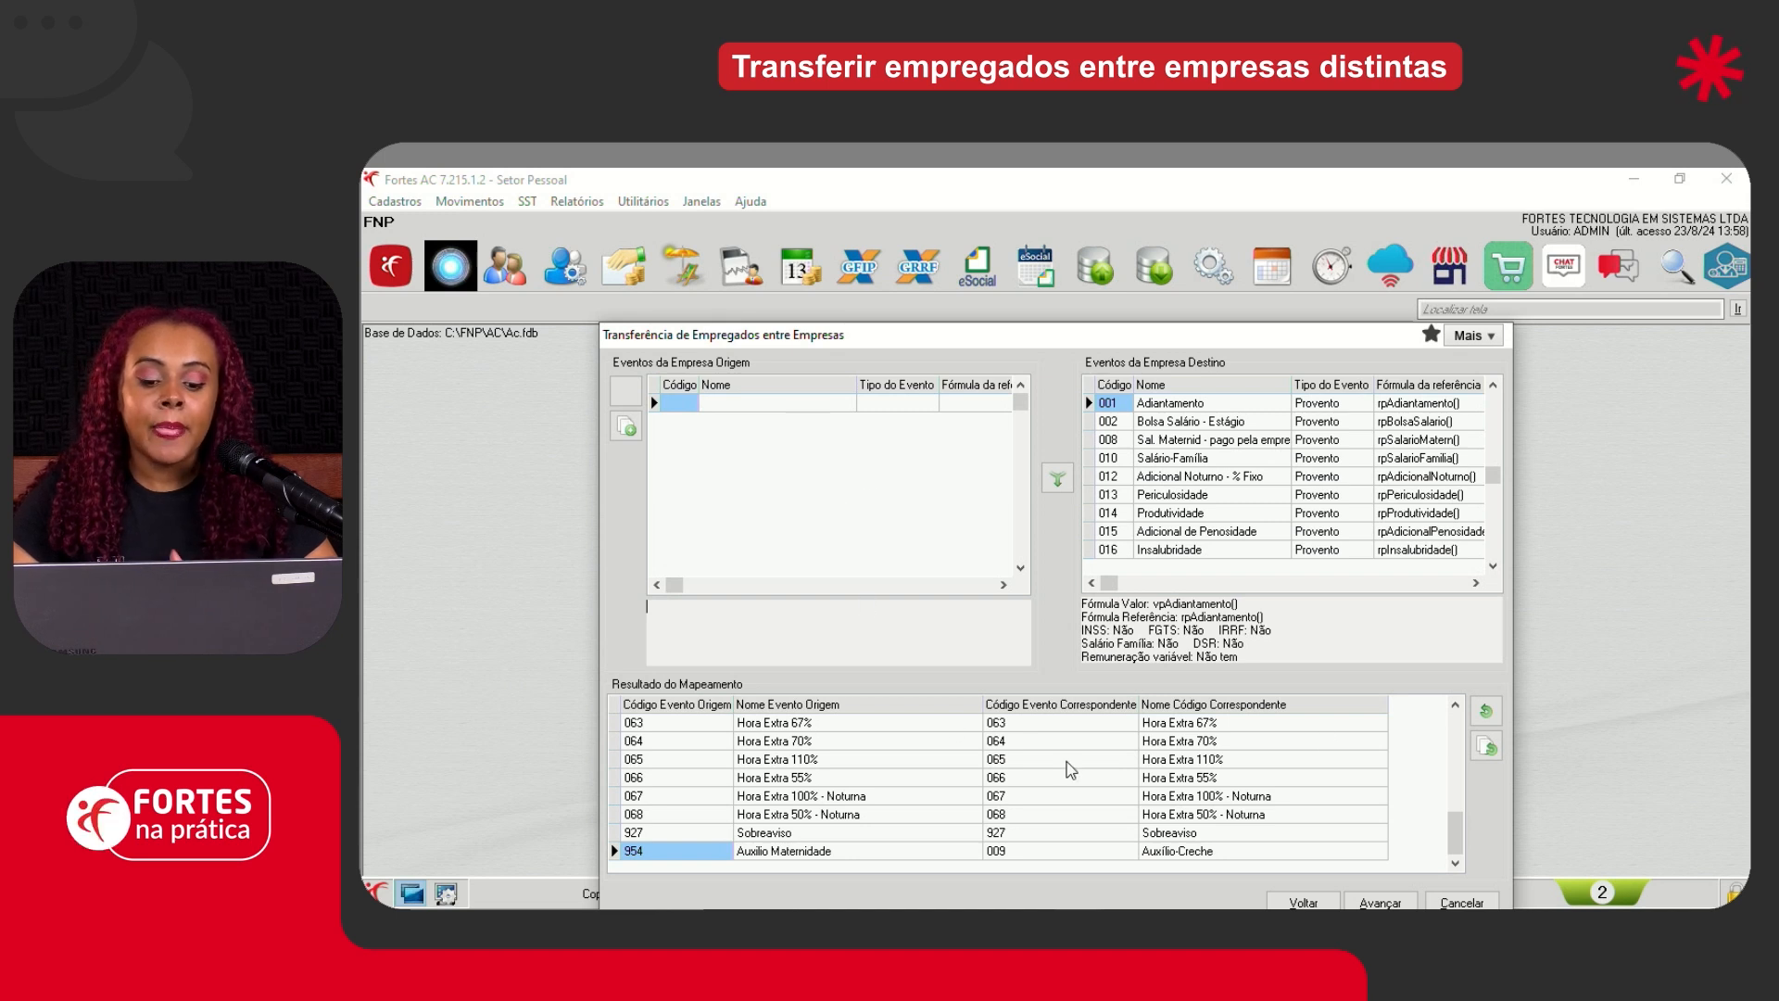
- Accept the event mapping and run the employee transfer without making a backup of the current company
{"action": "left_click", "coordinate": [1377, 901]}
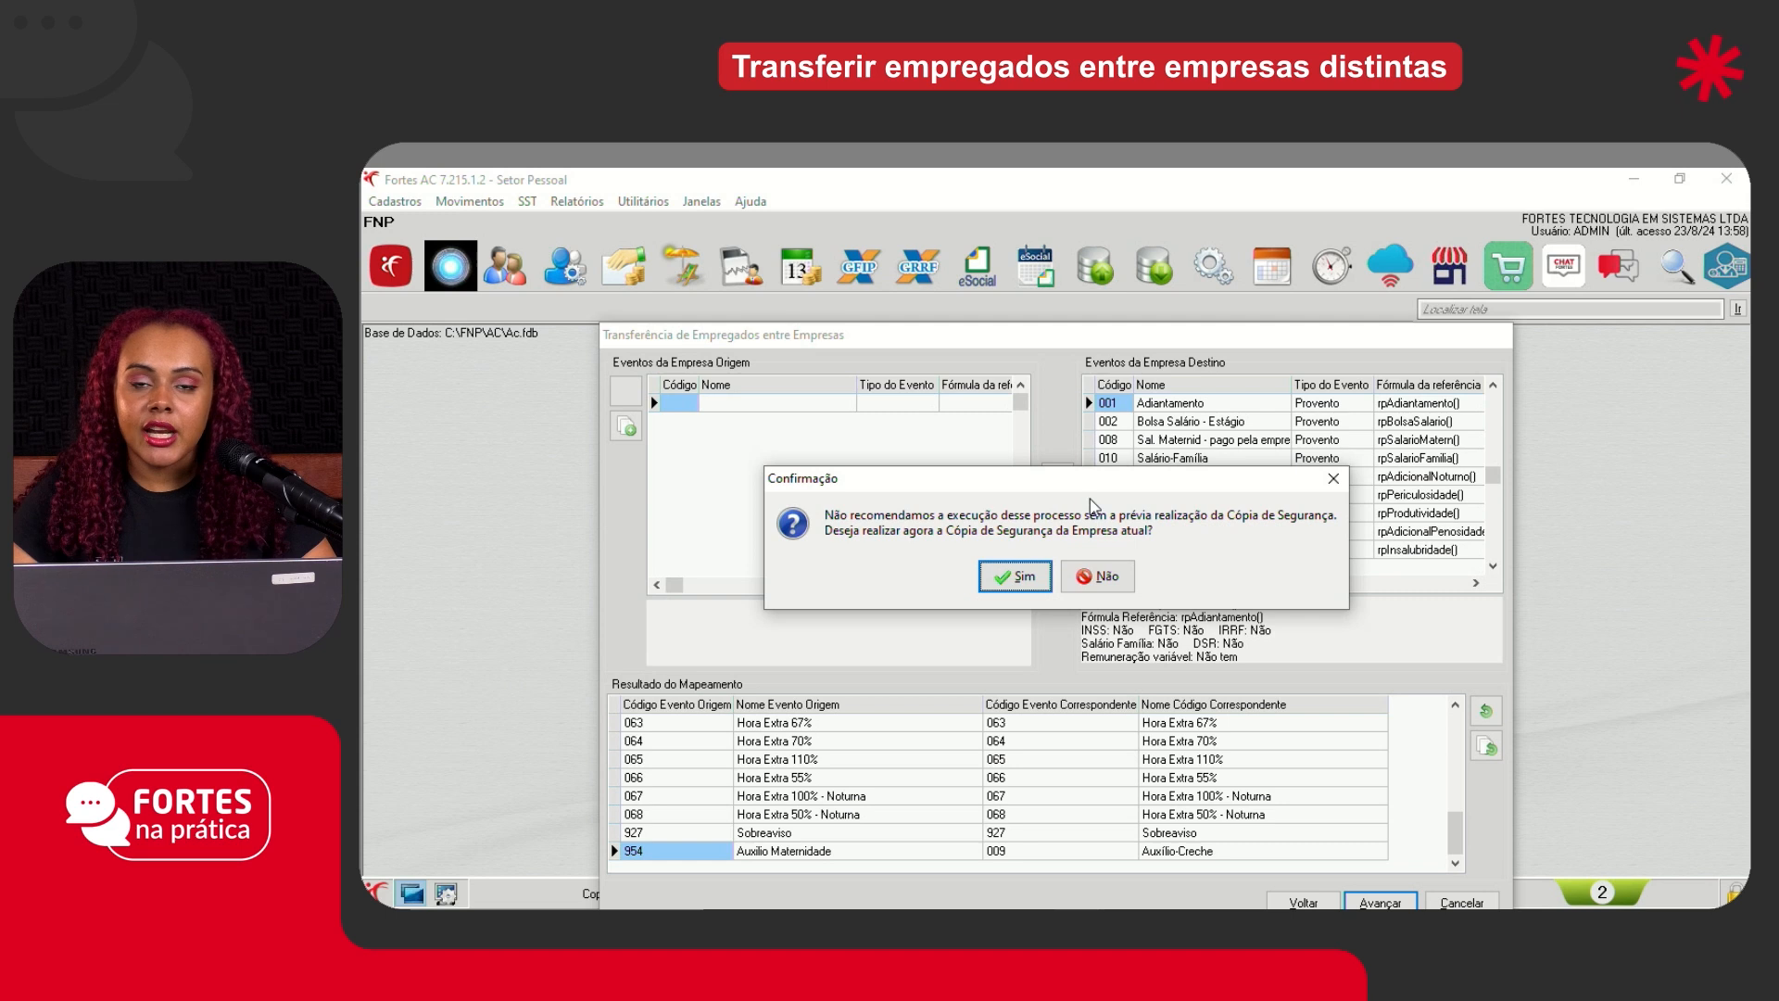
{"action": "left_click", "coordinate": [1089, 579]}
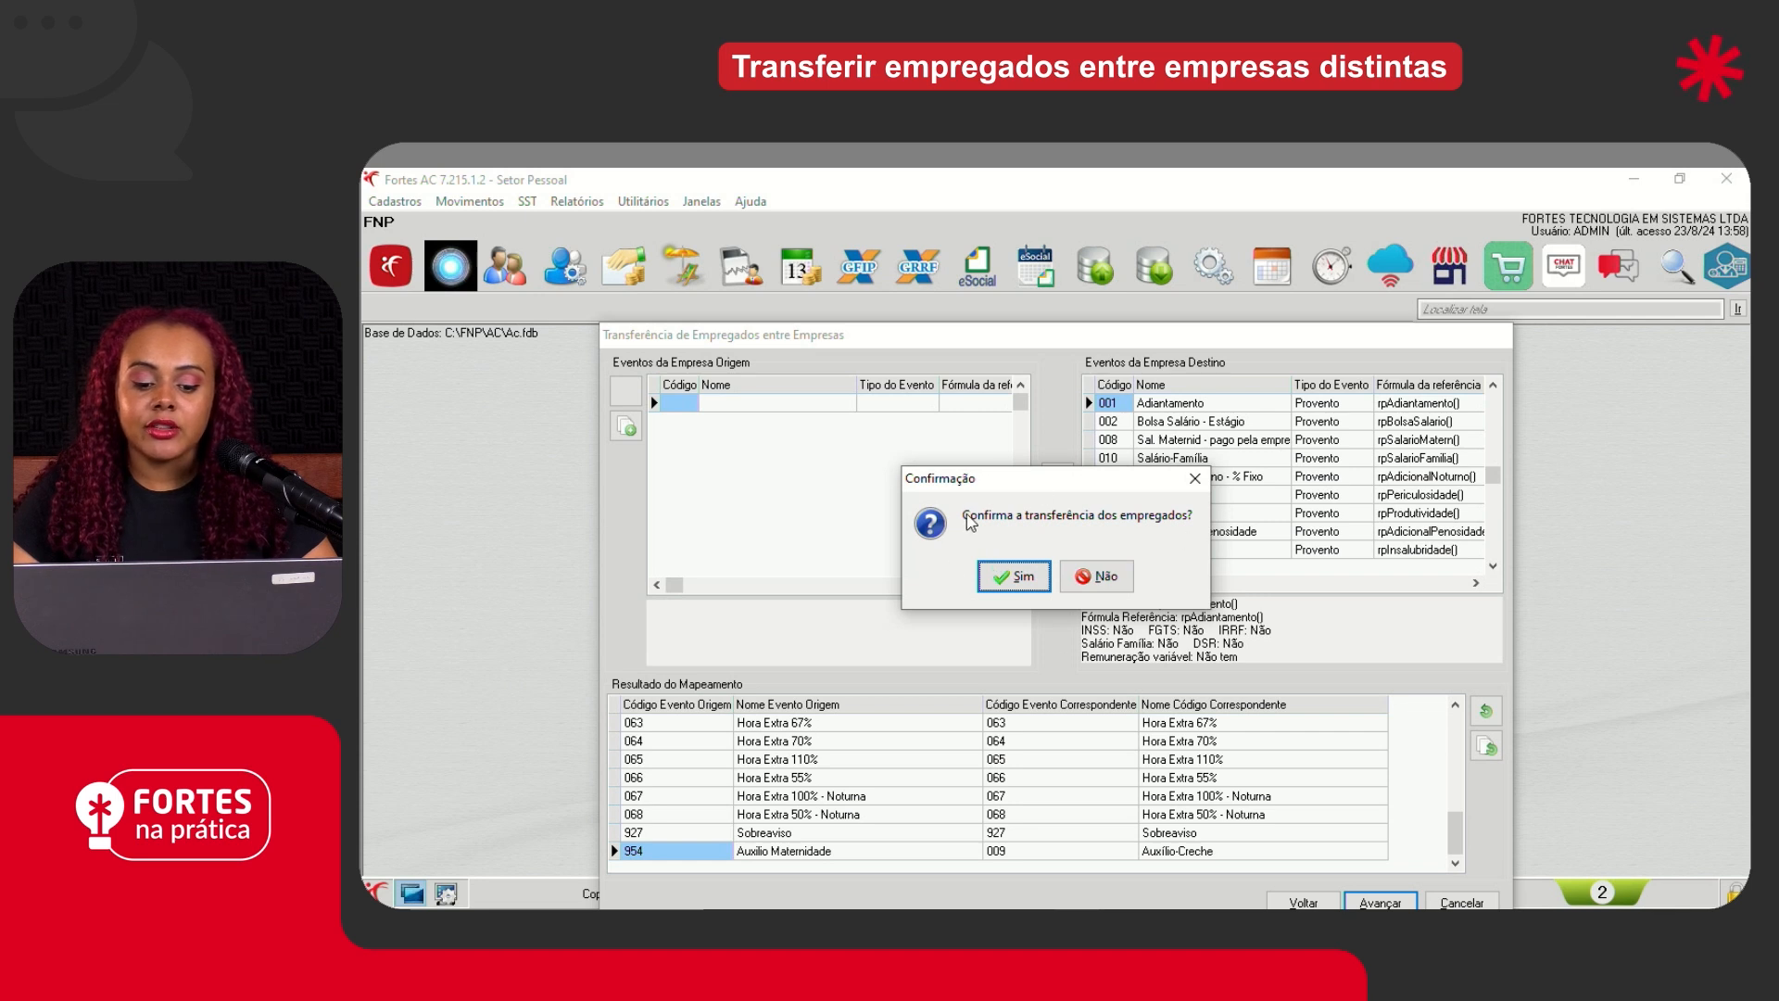
{"action": "left_click", "coordinate": [1015, 576]}
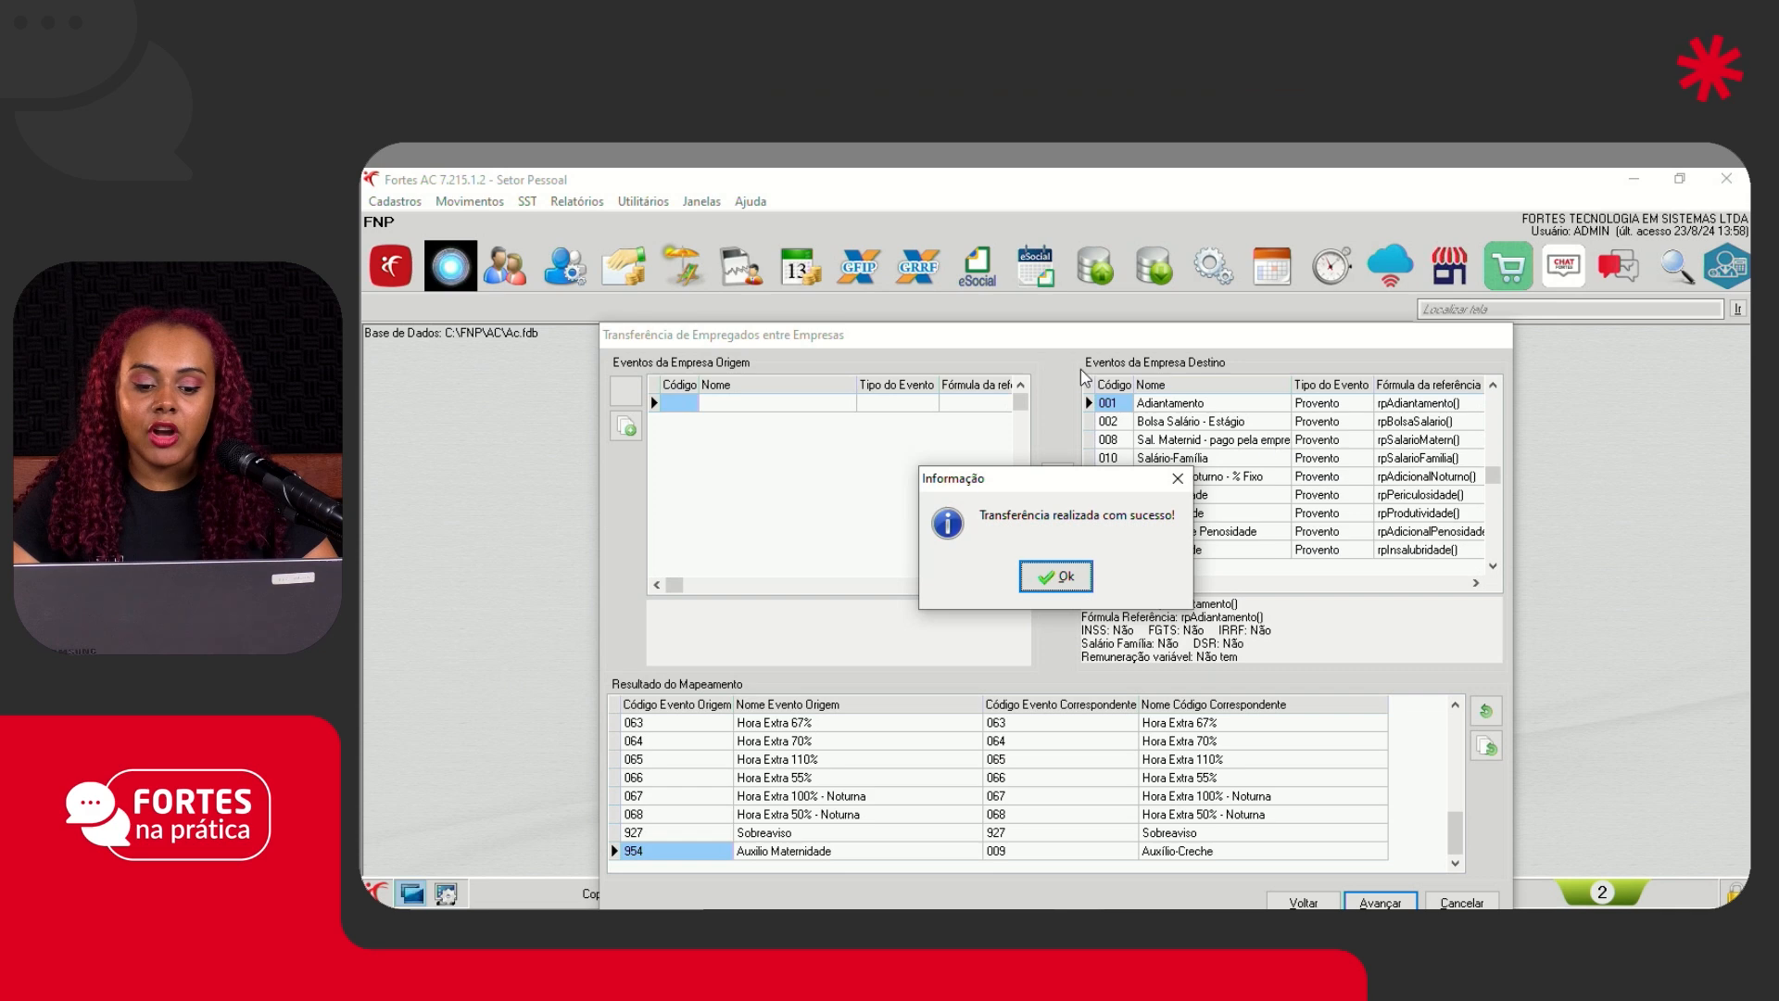
{"action": "left_click", "coordinate": [1055, 577]}
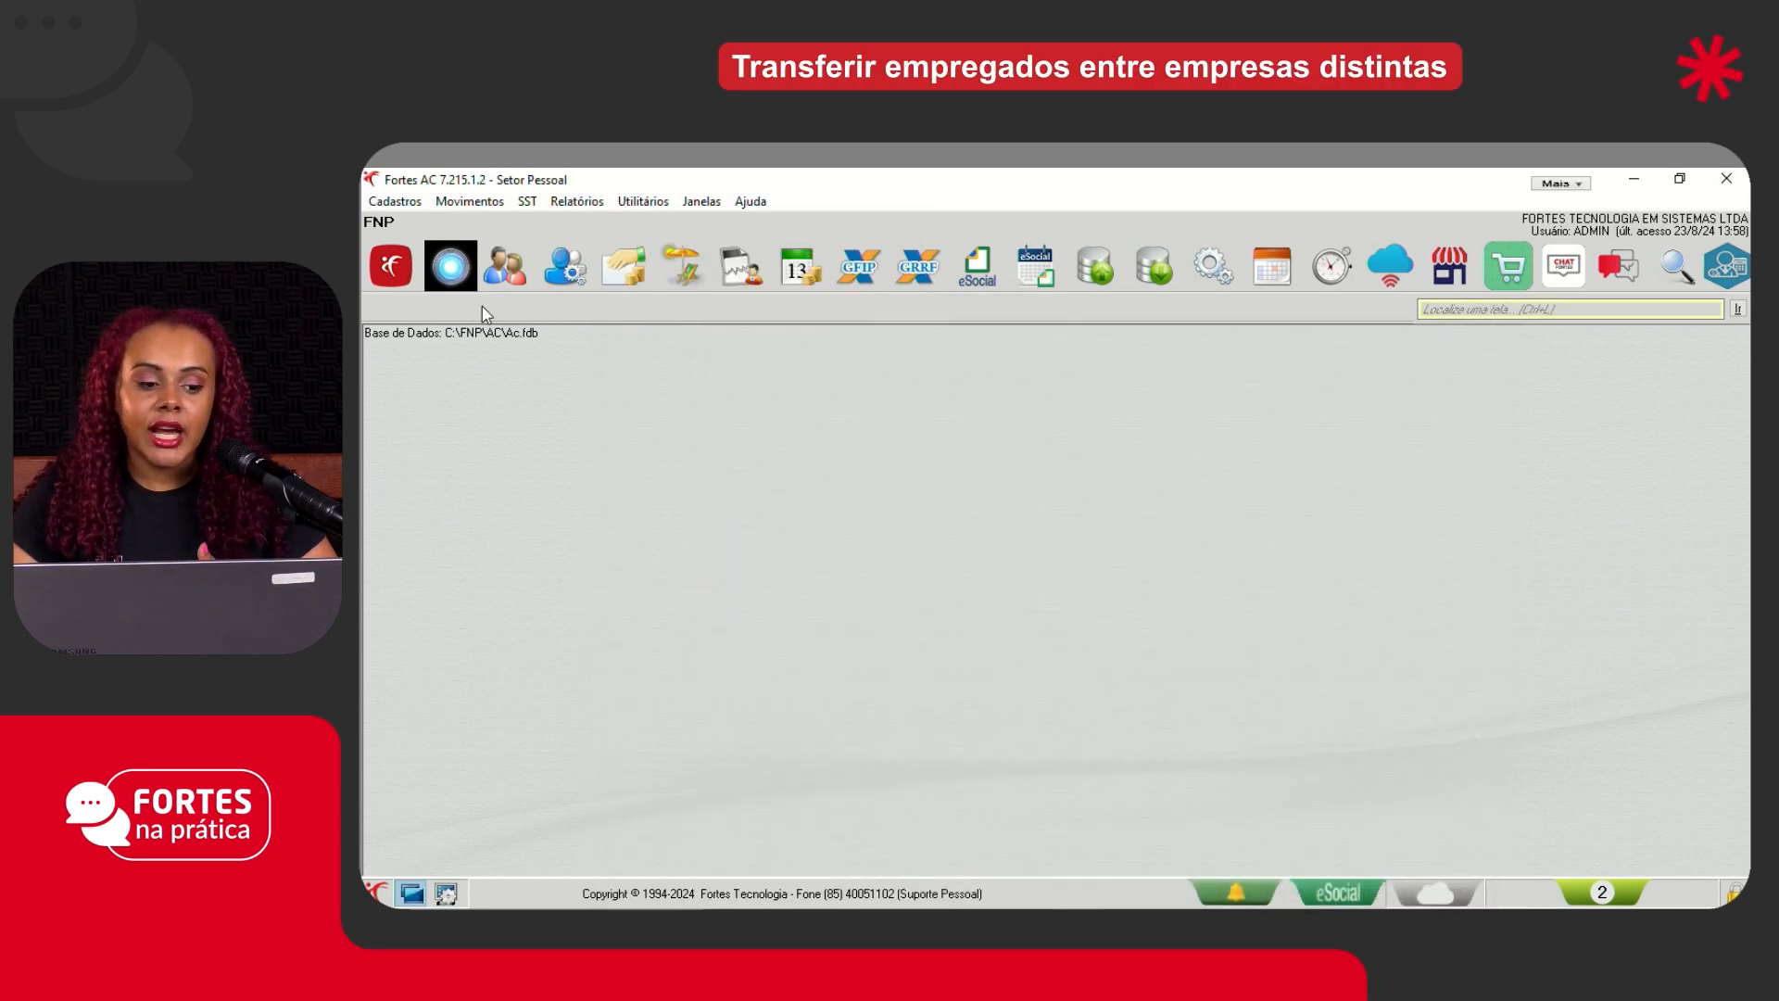
- Include dismissed employees in the employee register and check the transferred employee's termination and admission dates
{"action": "left_click", "coordinate": [394, 201]}
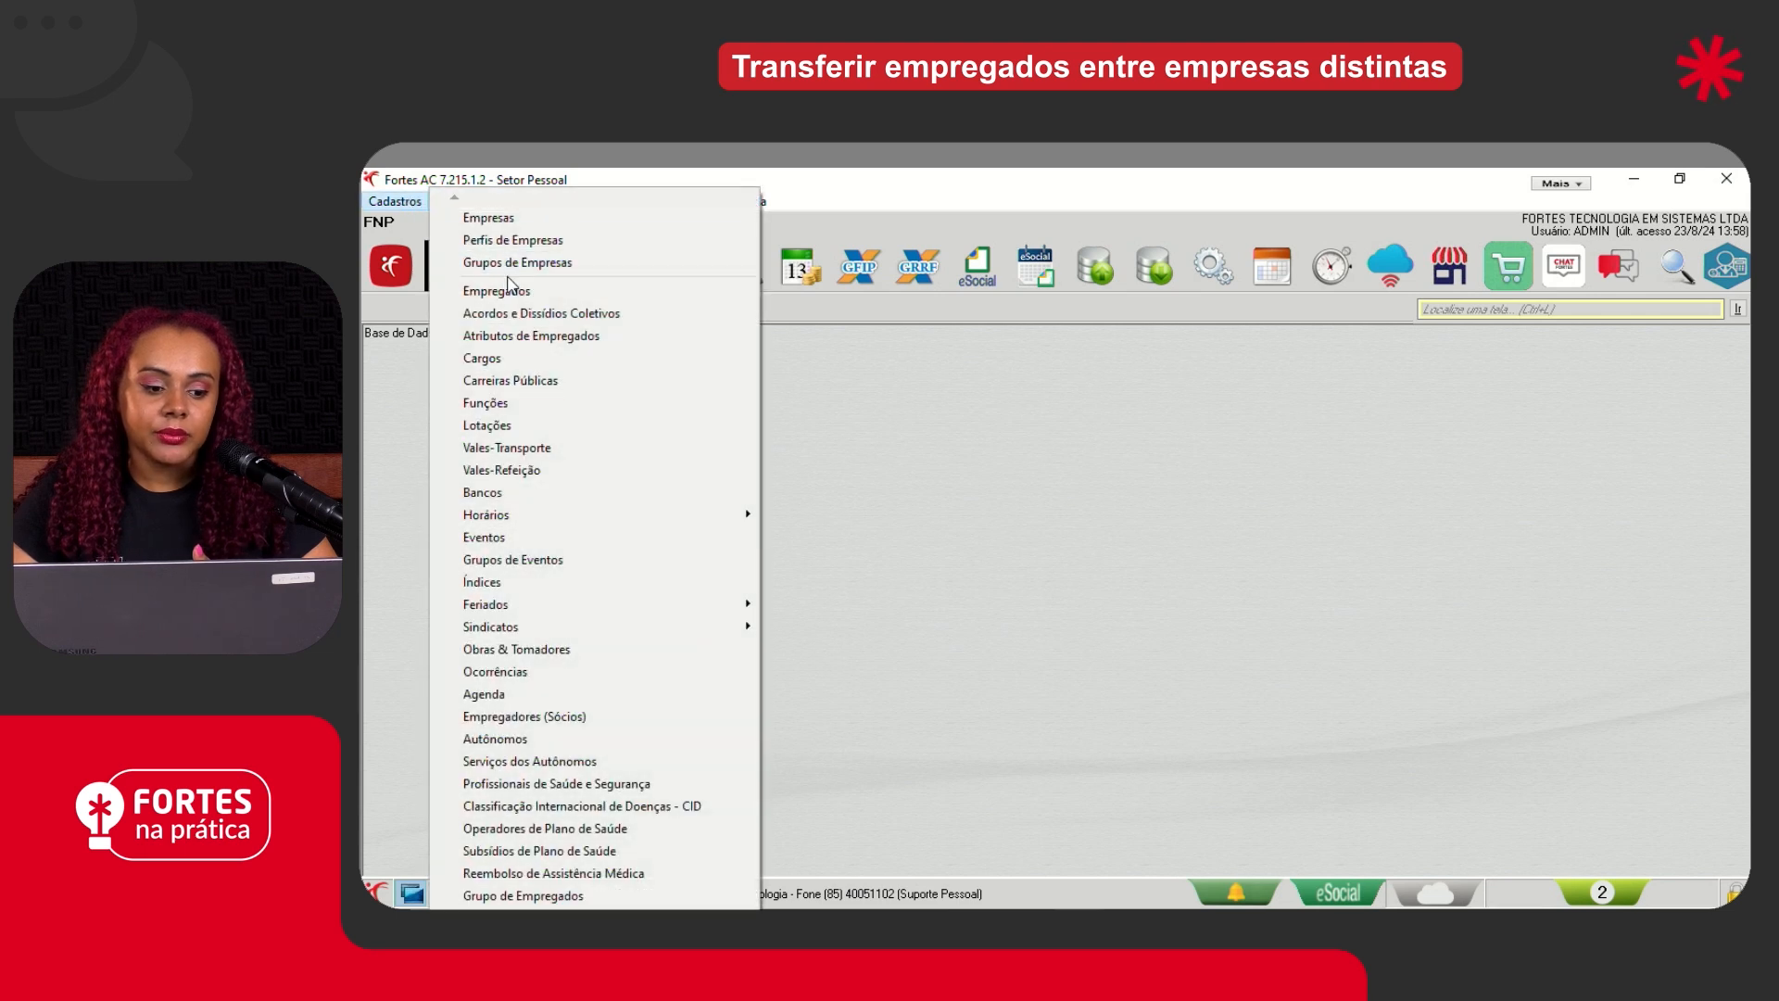
{"action": "left_click", "coordinate": [497, 290]}
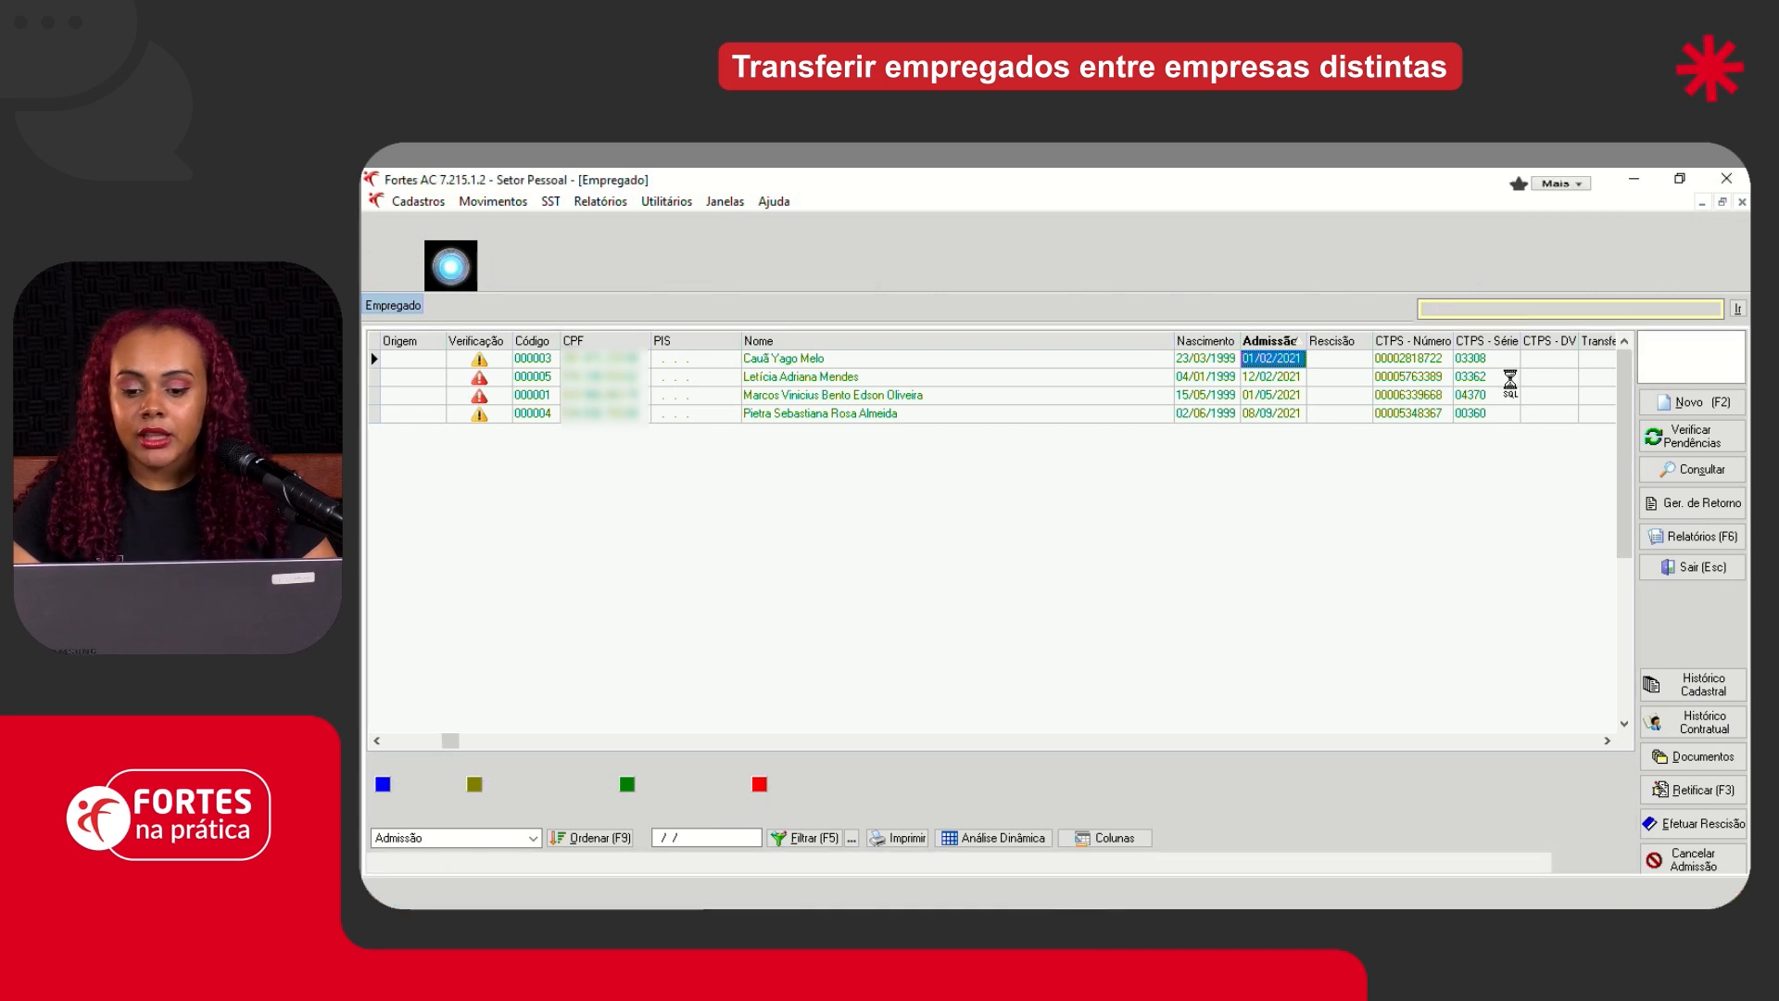
{"action": "left_click", "coordinate": [1647, 365]}
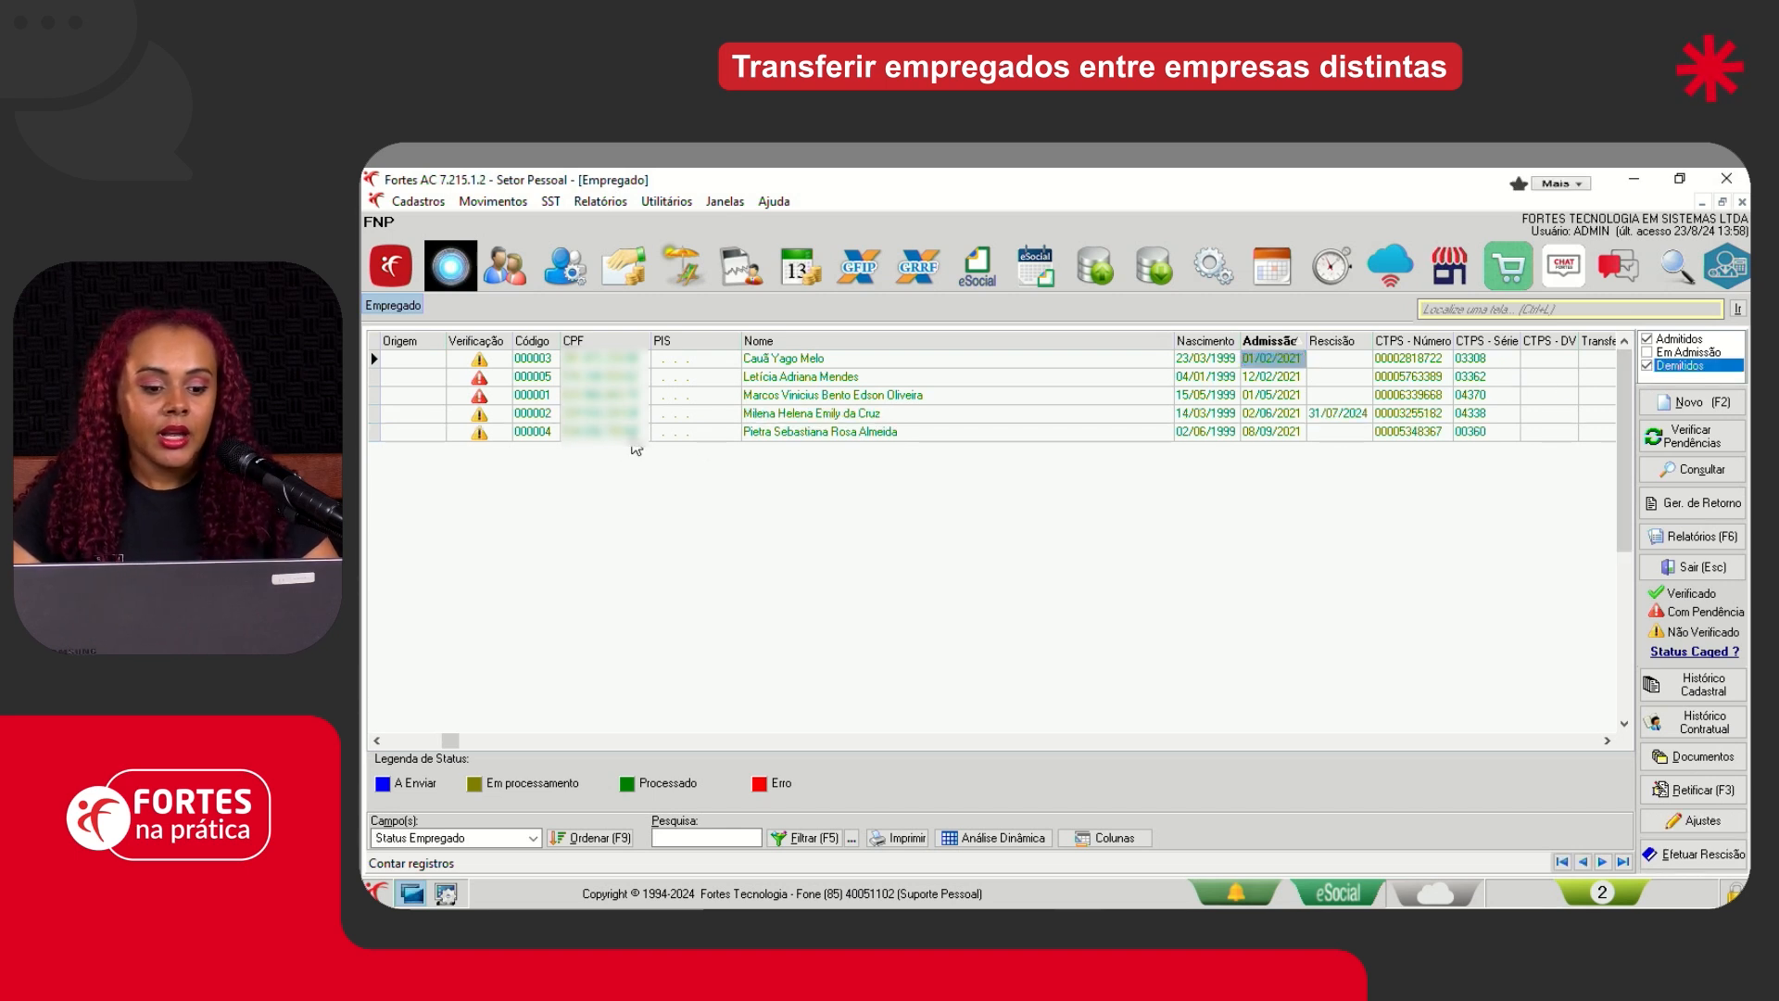
{"action": "left_click", "coordinate": [543, 417]}
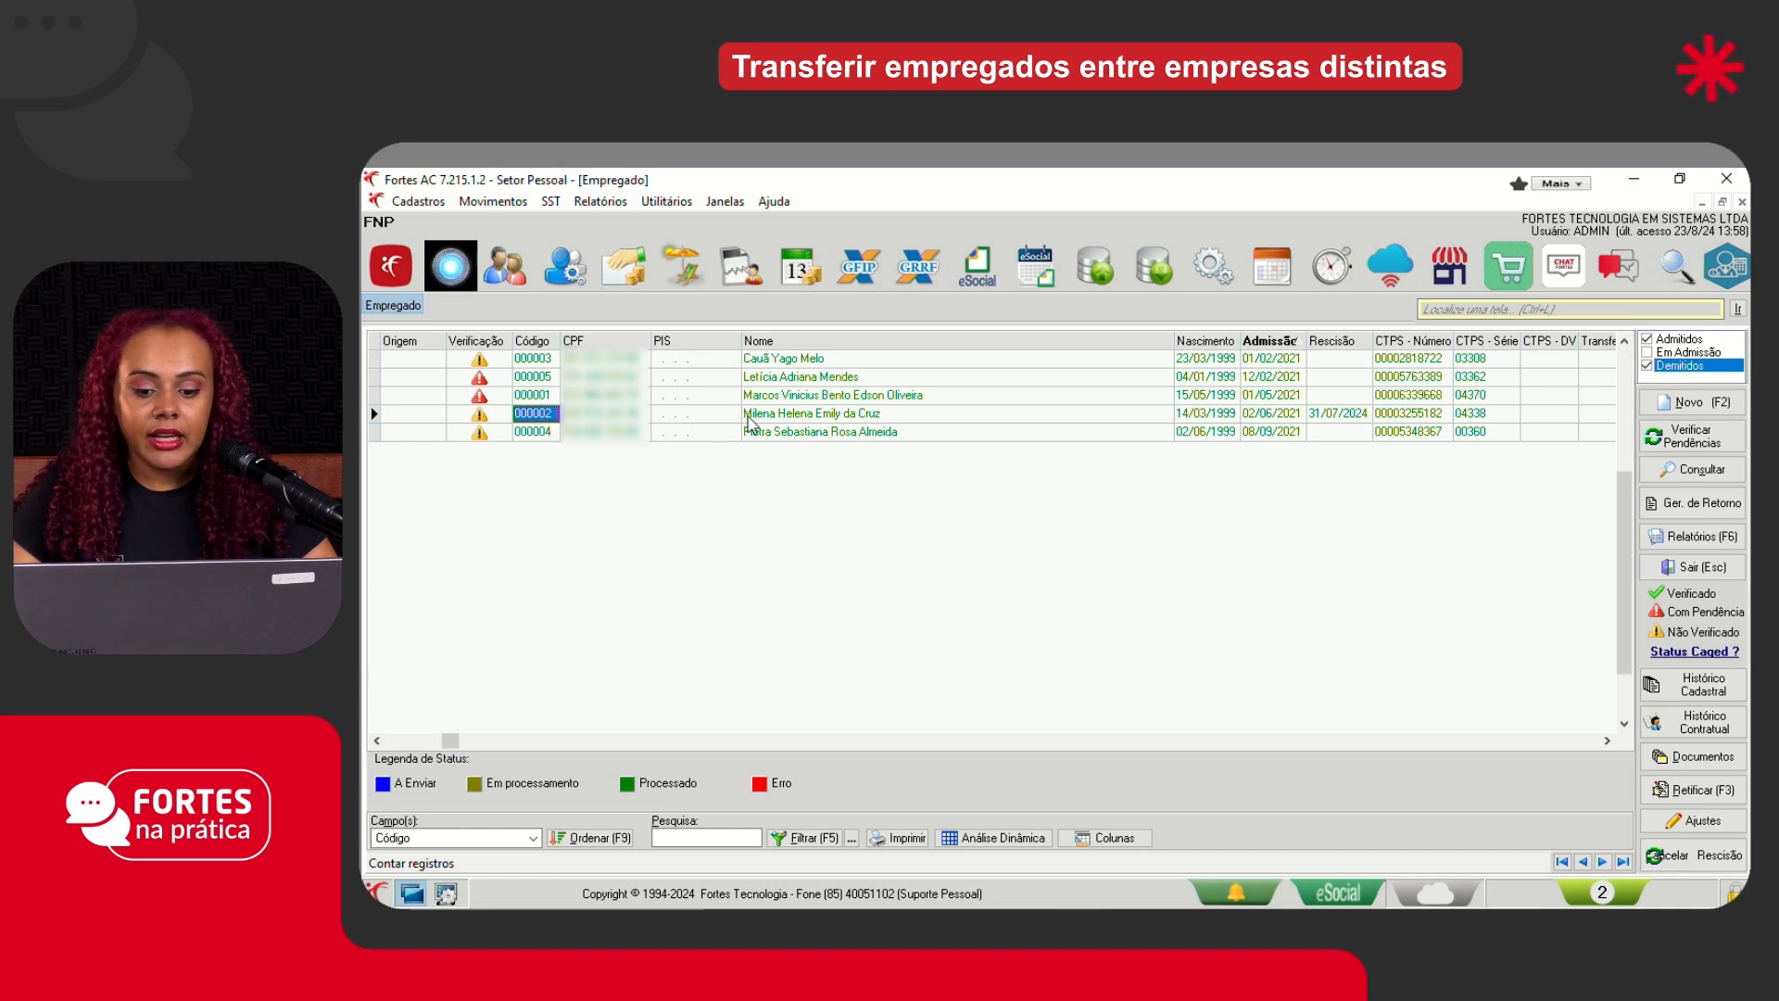
{"action": "left_click", "coordinate": [1343, 417]}
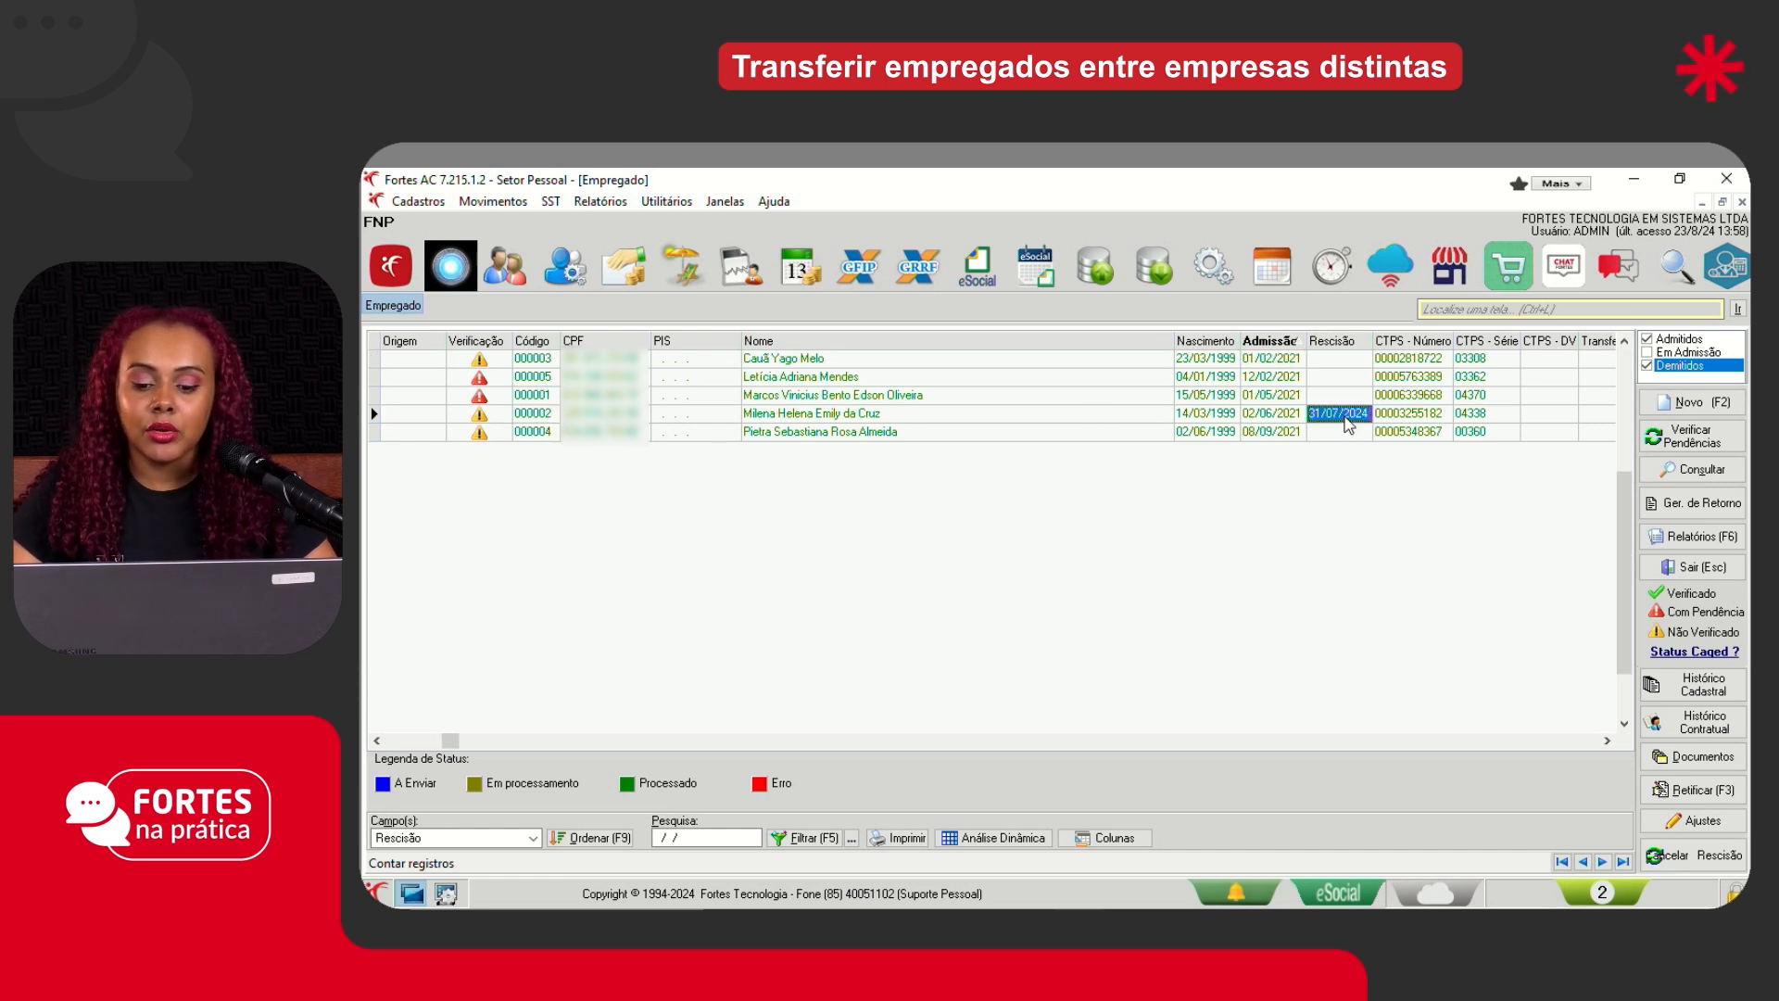
{"action": "left_click", "coordinate": [1281, 417]}
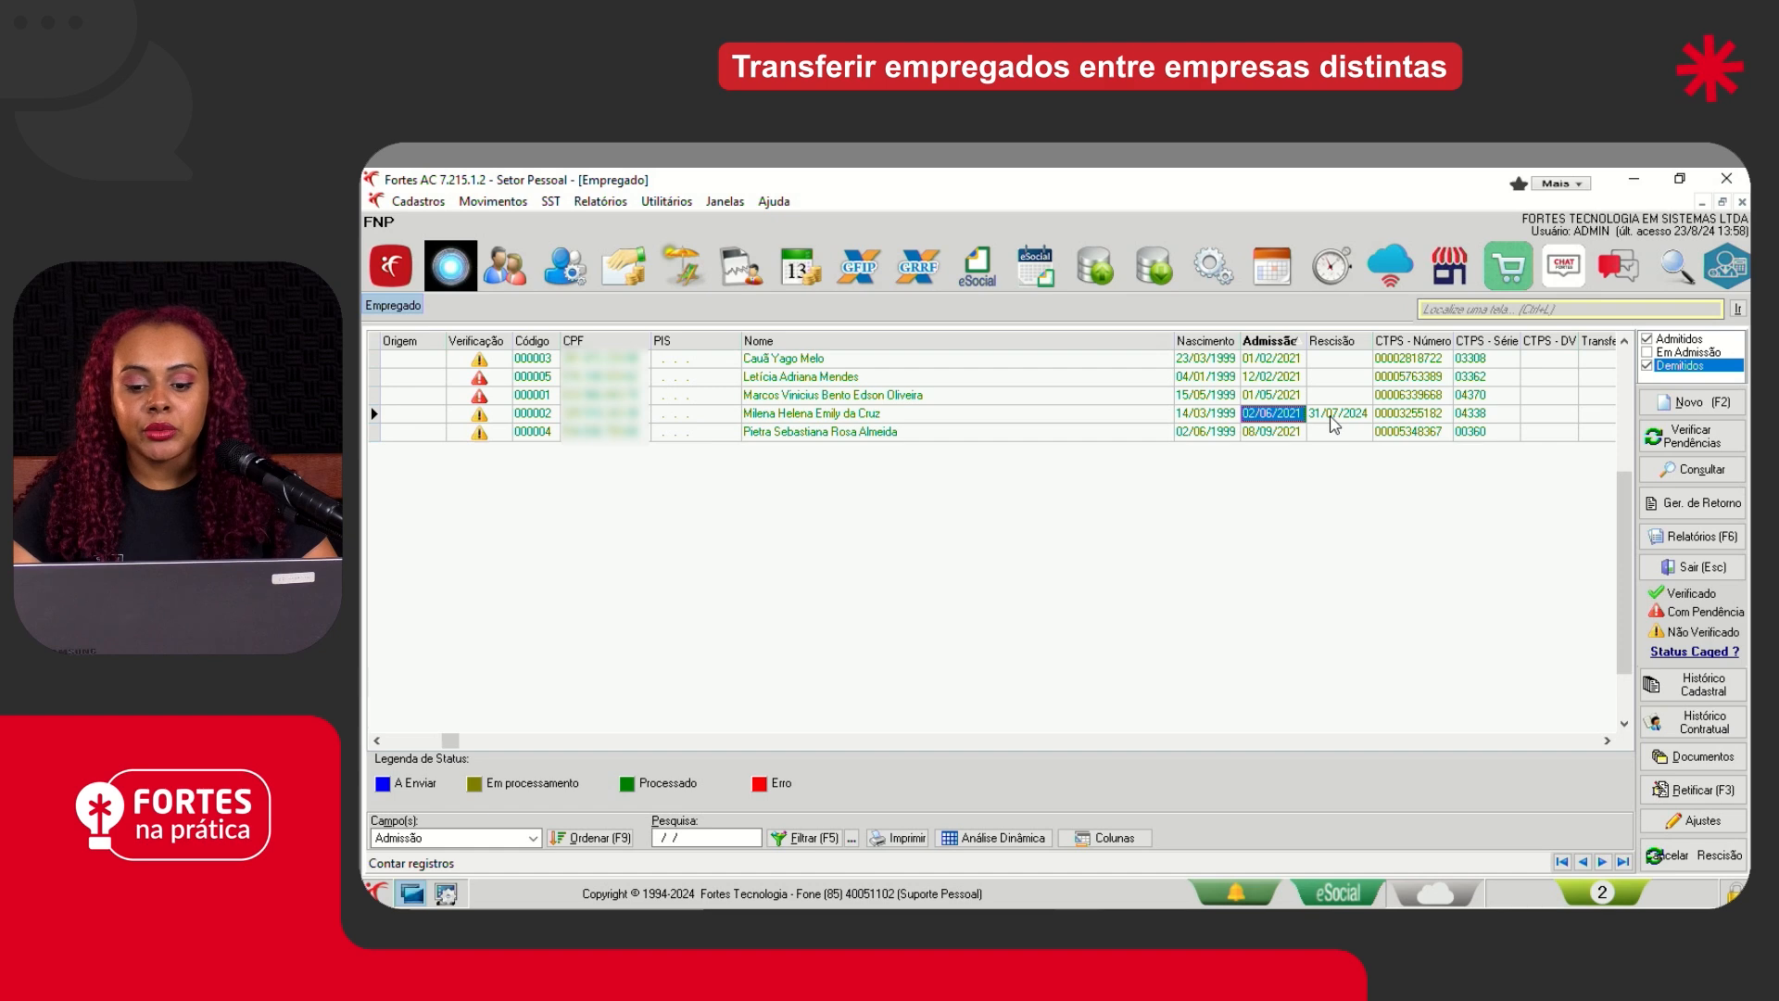
- Consult the transferred employee's Rescisão statement in the FNP company, close it and return to the Rescisão date in the employee register
{"action": "left_click", "coordinate": [493, 201]}
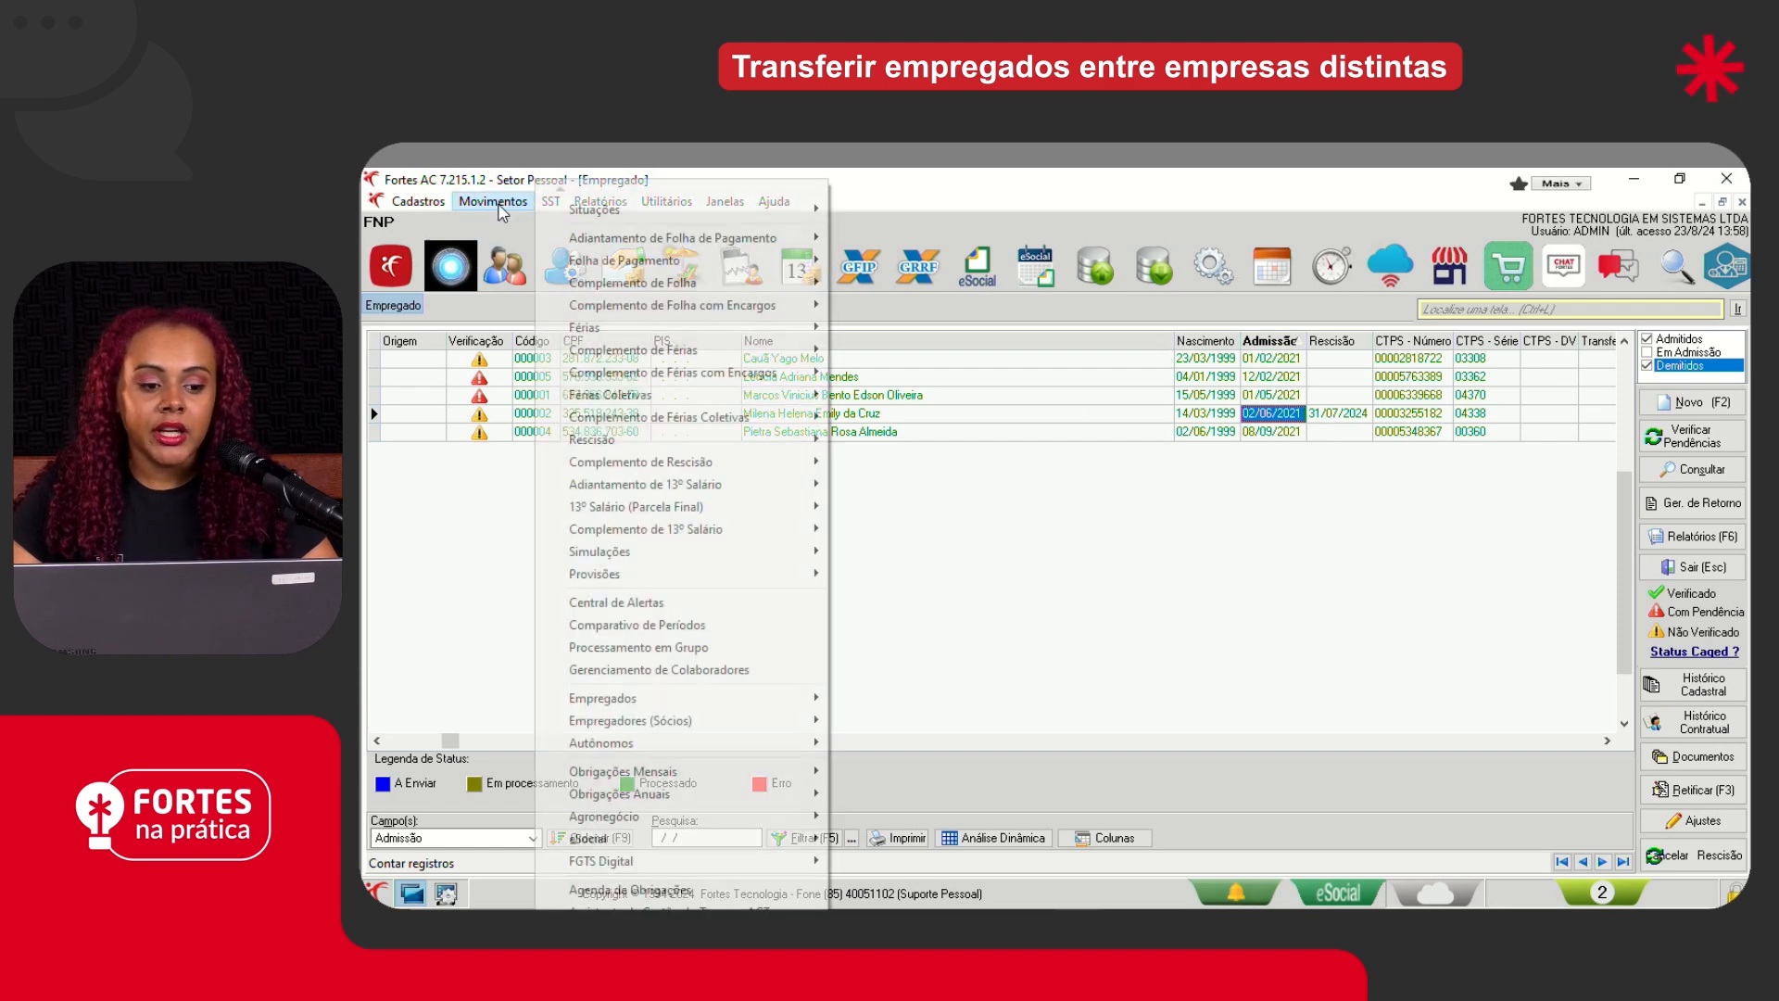
{"action": "mouse_move", "coordinate": [668, 440]}
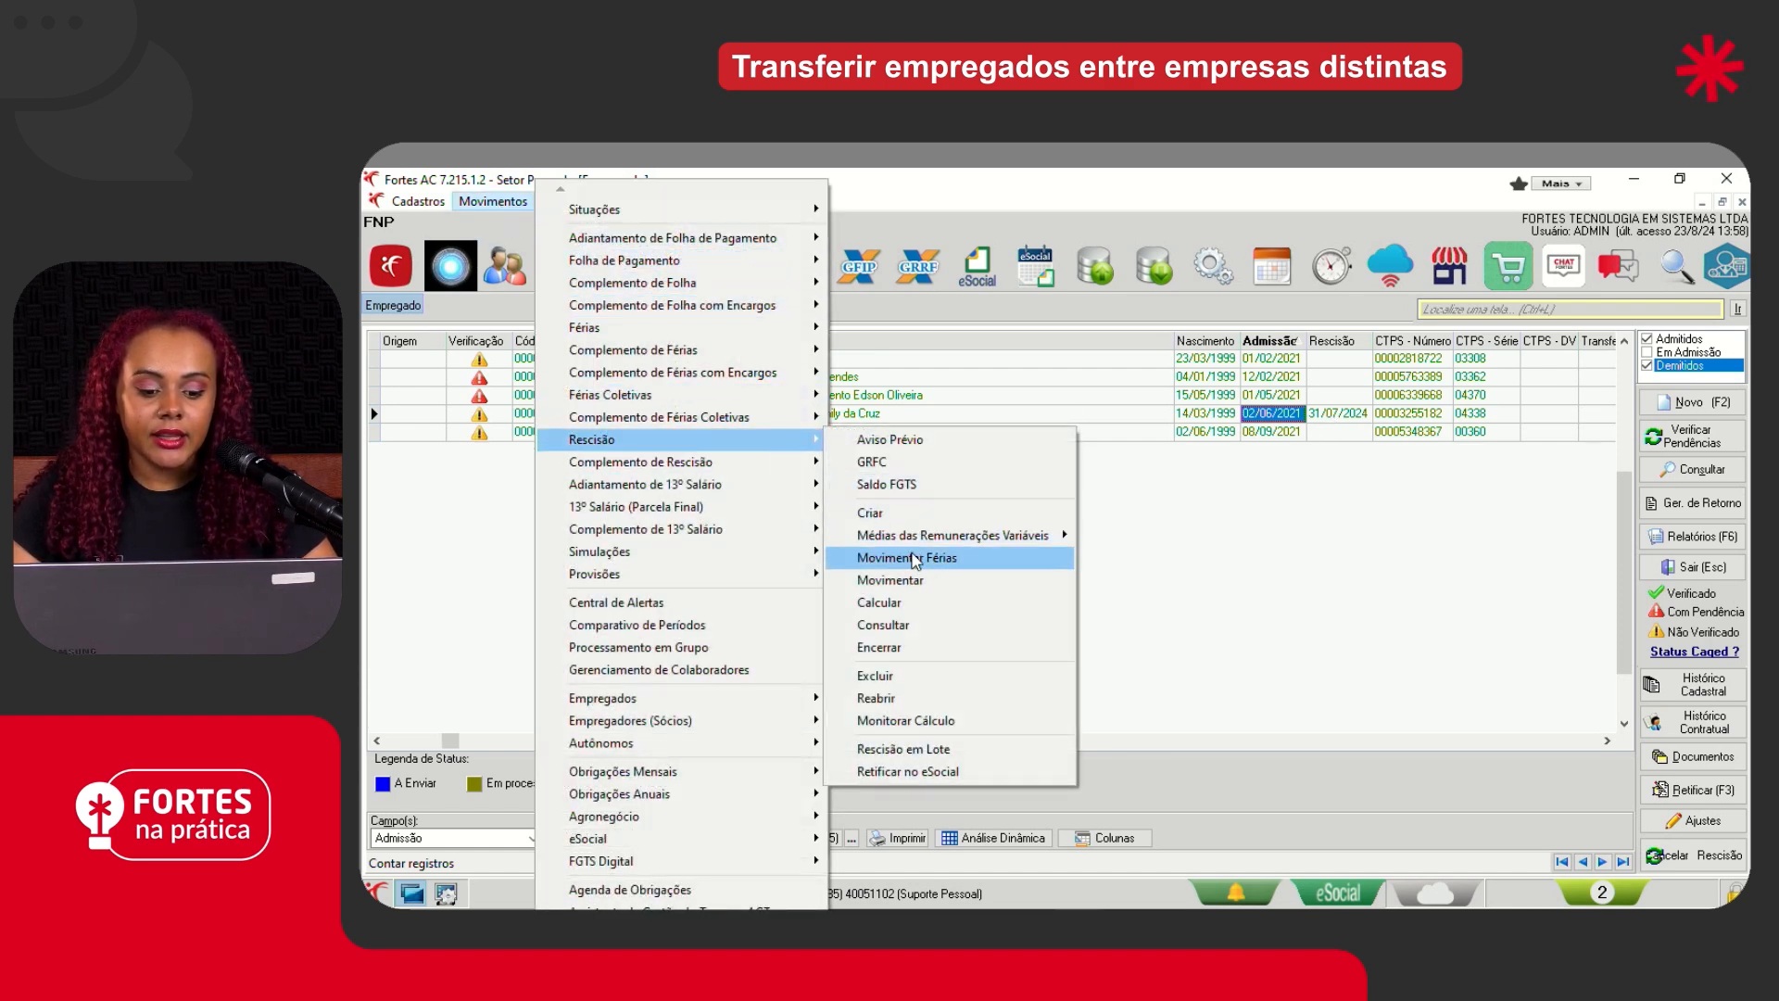
{"action": "left_click", "coordinate": [895, 625]}
{"action": "type", "text": "2"}
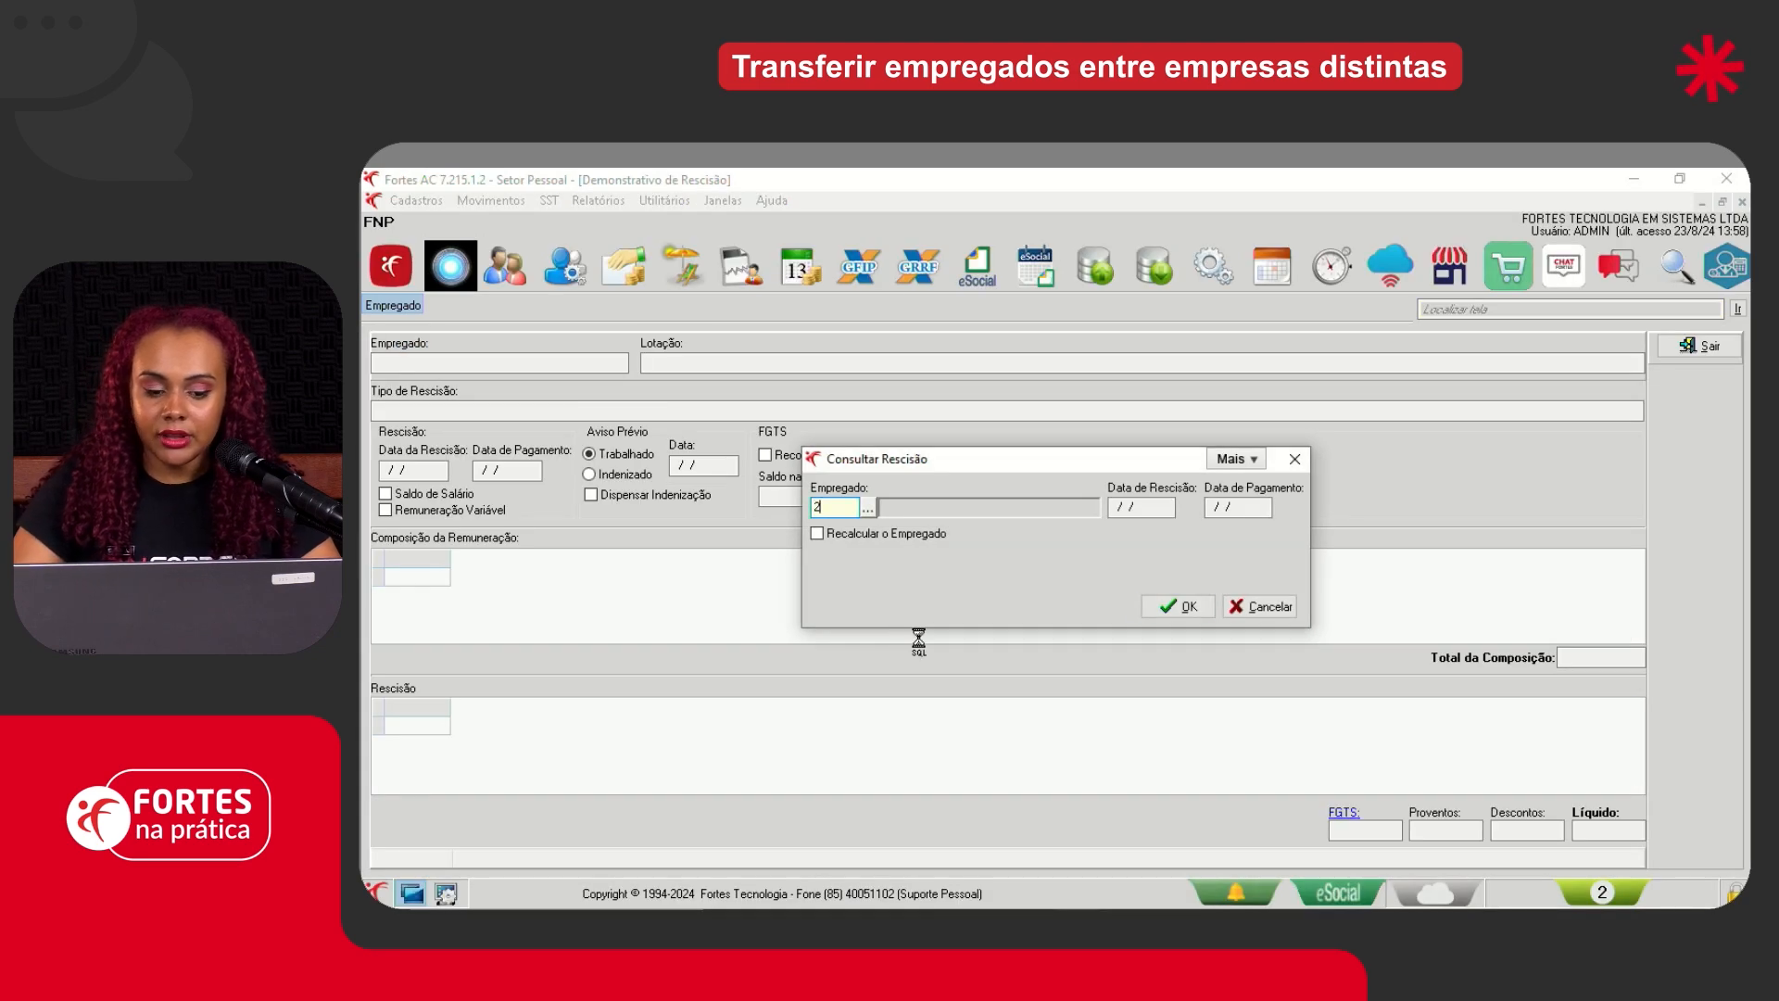
{"action": "key", "text": "Return"}
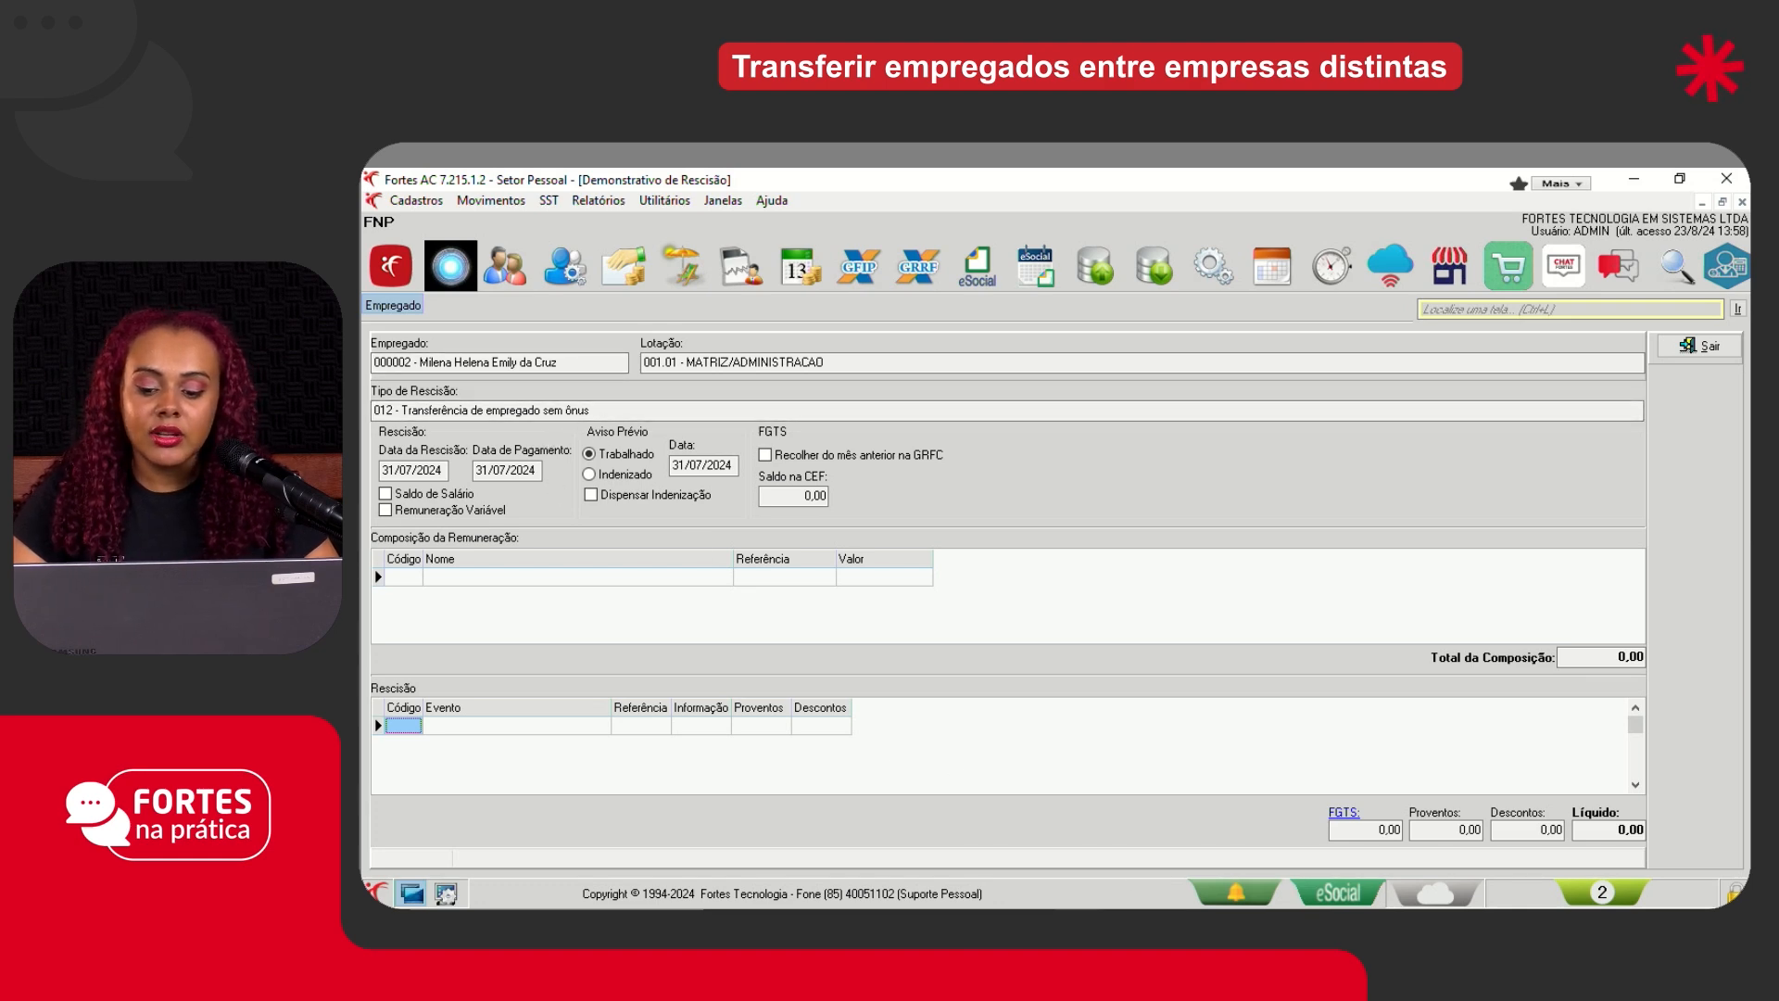
{"action": "left_click", "coordinate": [1684, 347]}
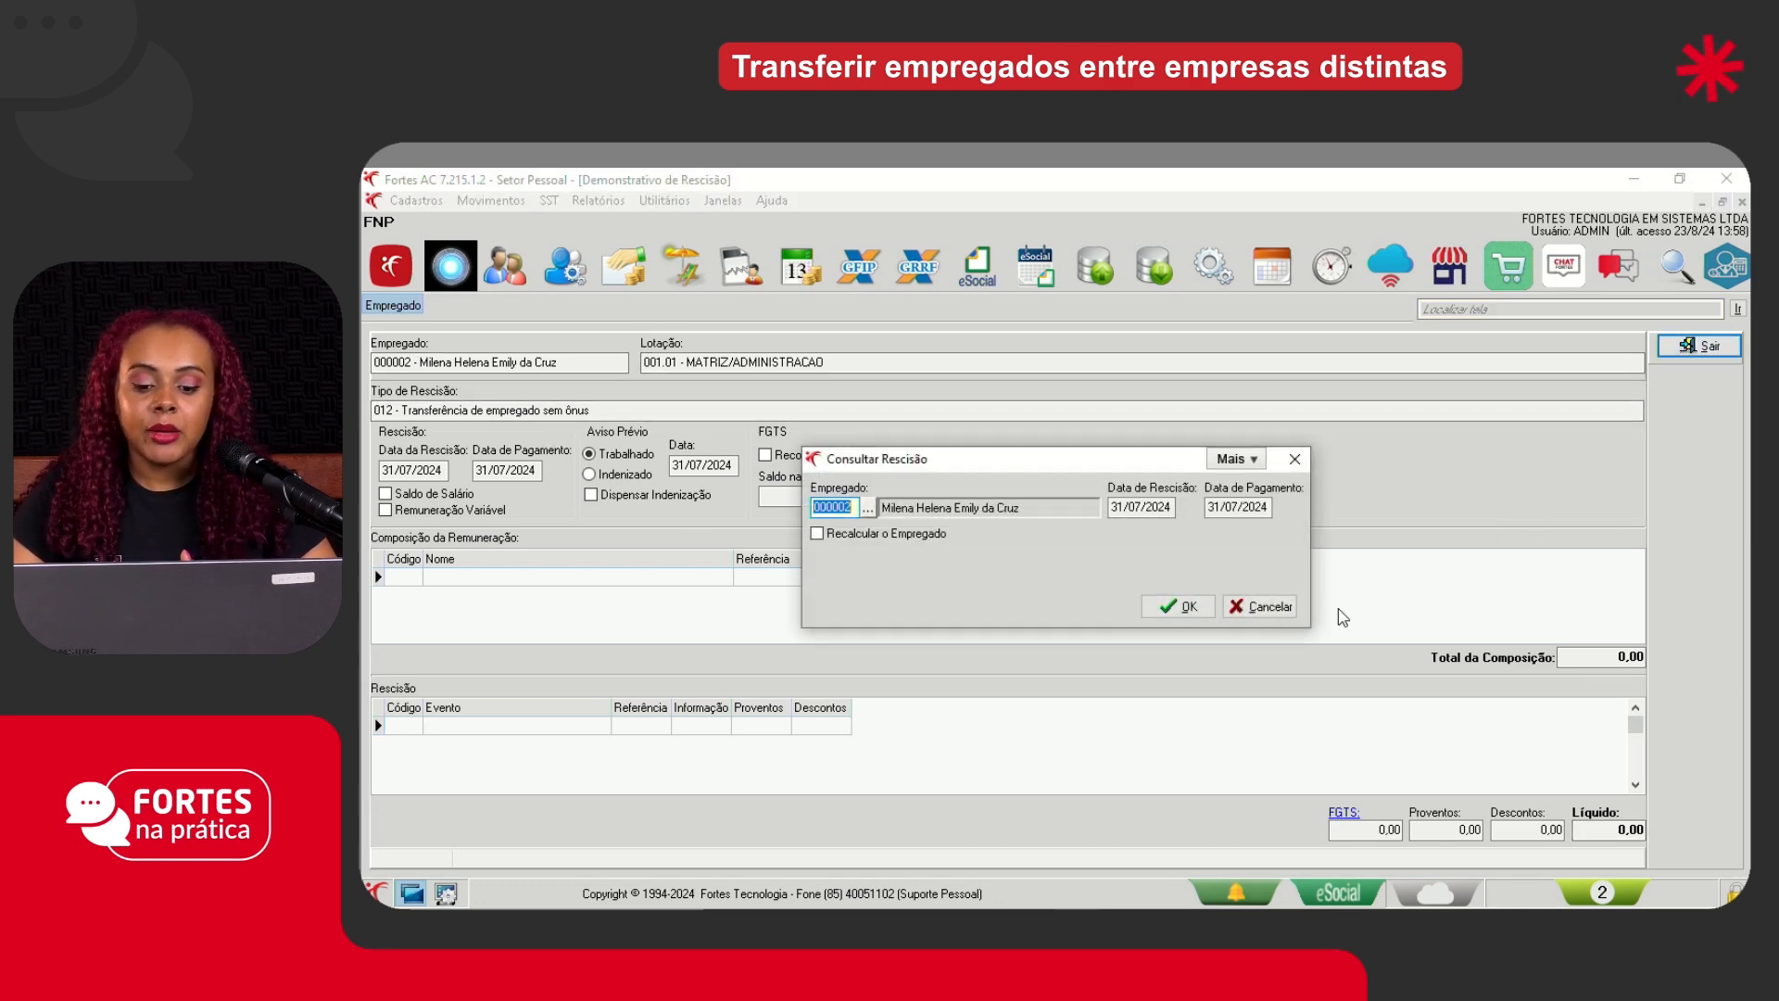
{"action": "left_click", "coordinate": [1239, 600]}
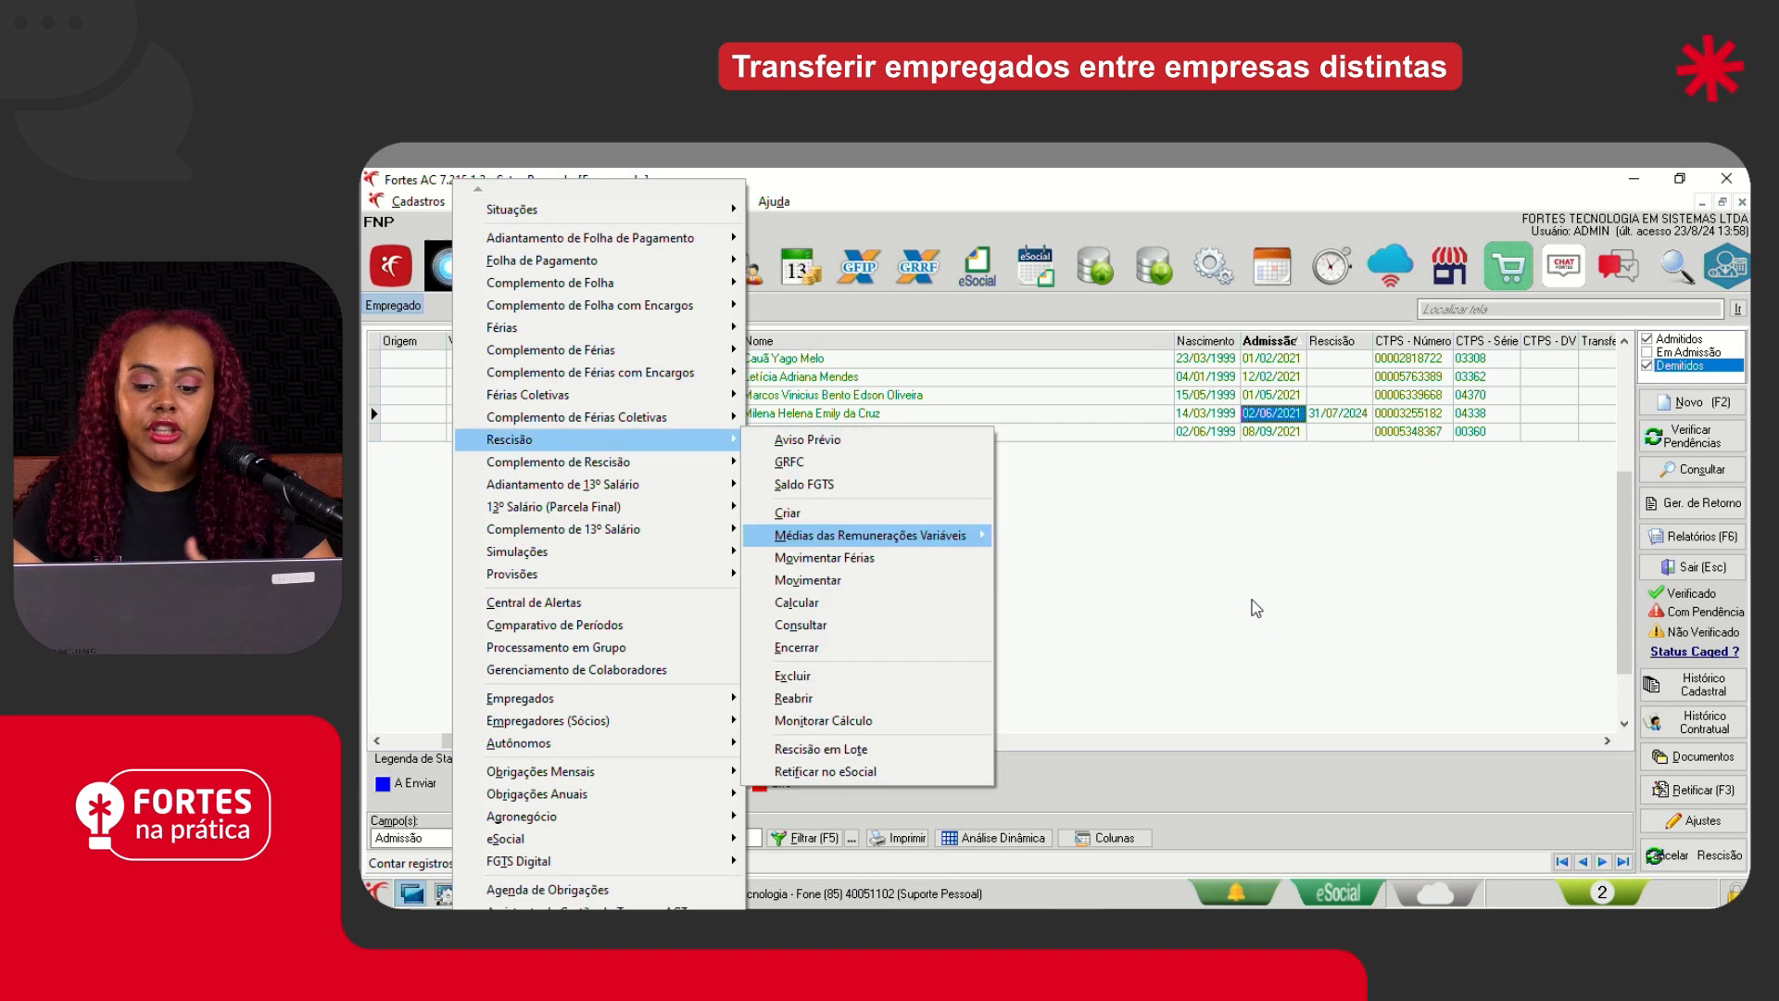
{"action": "key", "text": "Down"}
{"action": "key", "text": "Down"}
{"action": "key", "text": "Down"}
{"action": "key", "text": "Down"}
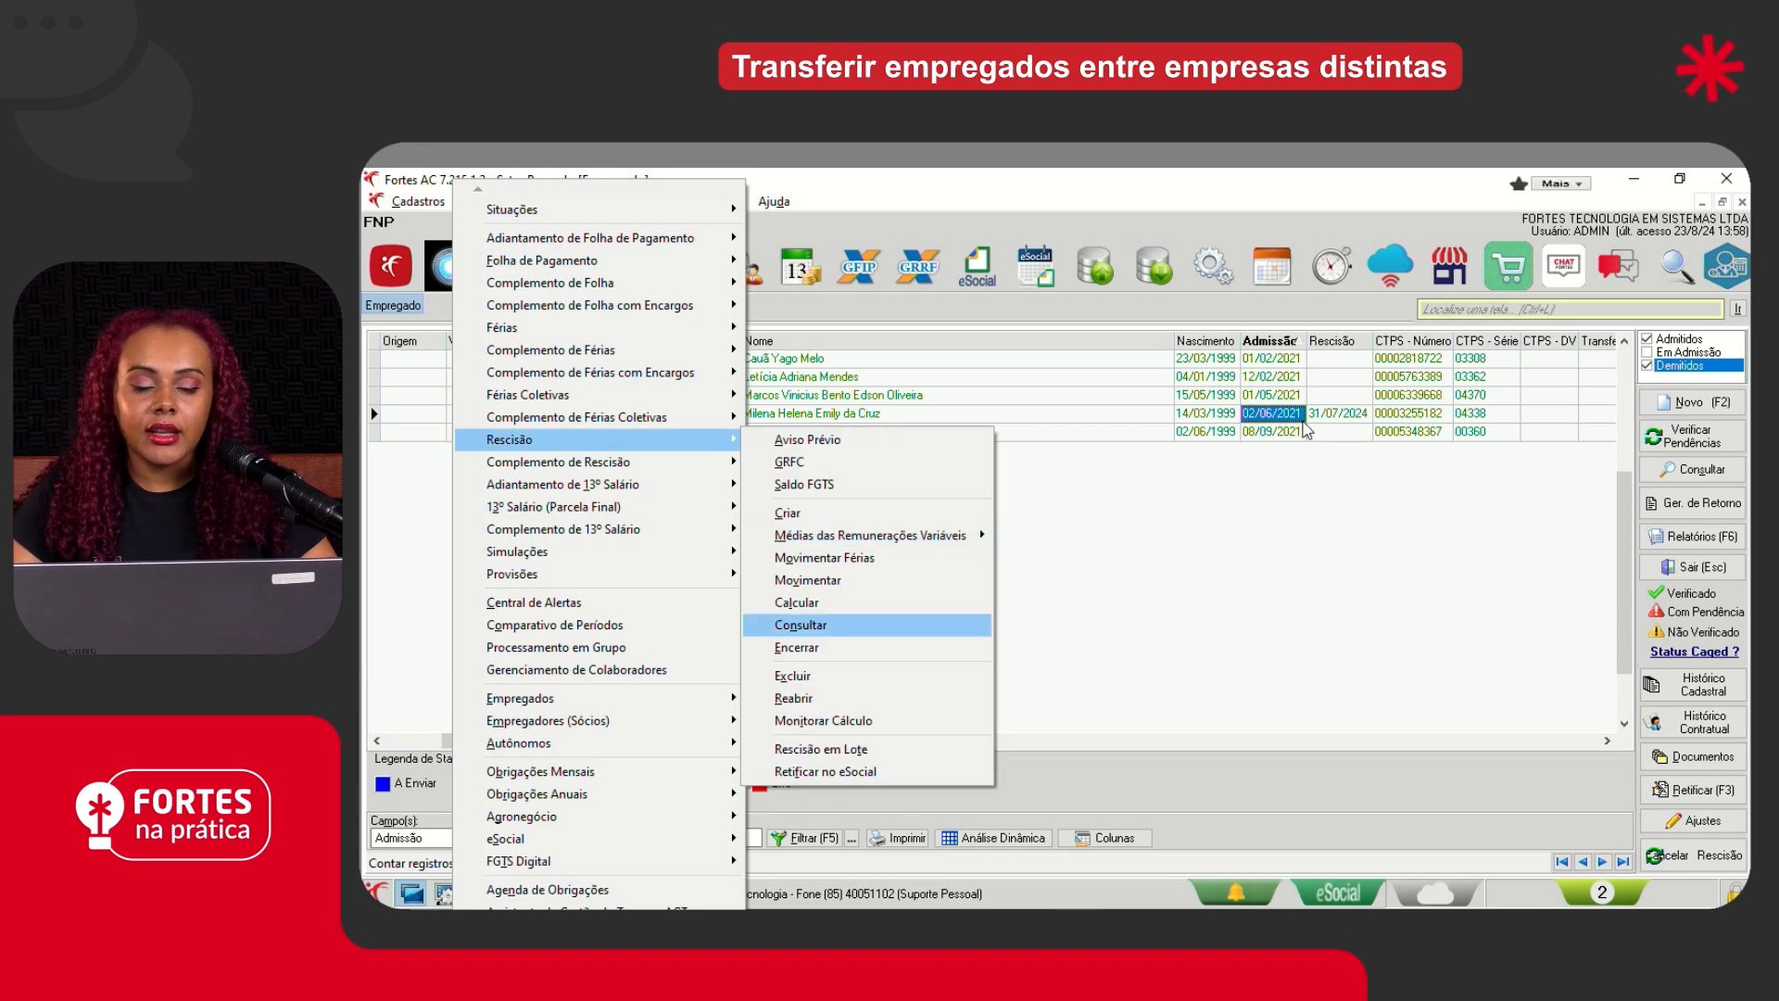
{"action": "left_click", "coordinate": [1319, 417]}
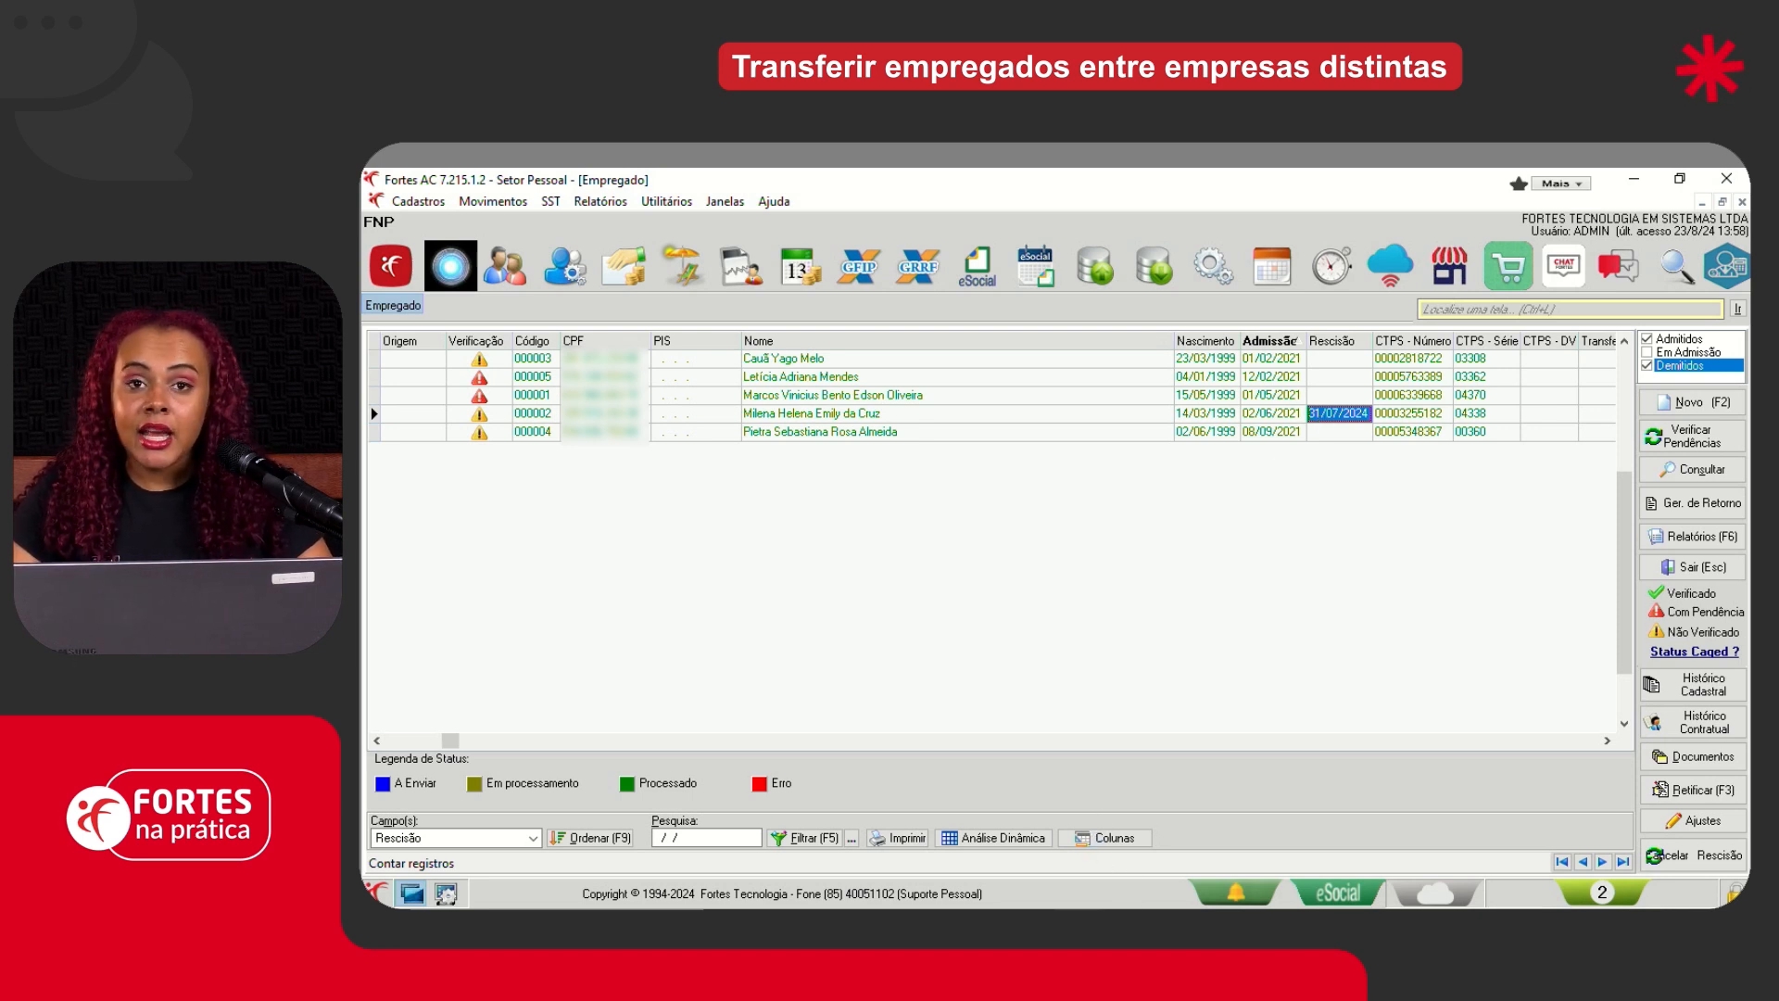
- Switch to the Demonstração company window and reopen its employee register to list all employees
{"action": "left_click", "coordinate": [1079, 923]}
{"action": "left_click", "coordinate": [1070, 895]}
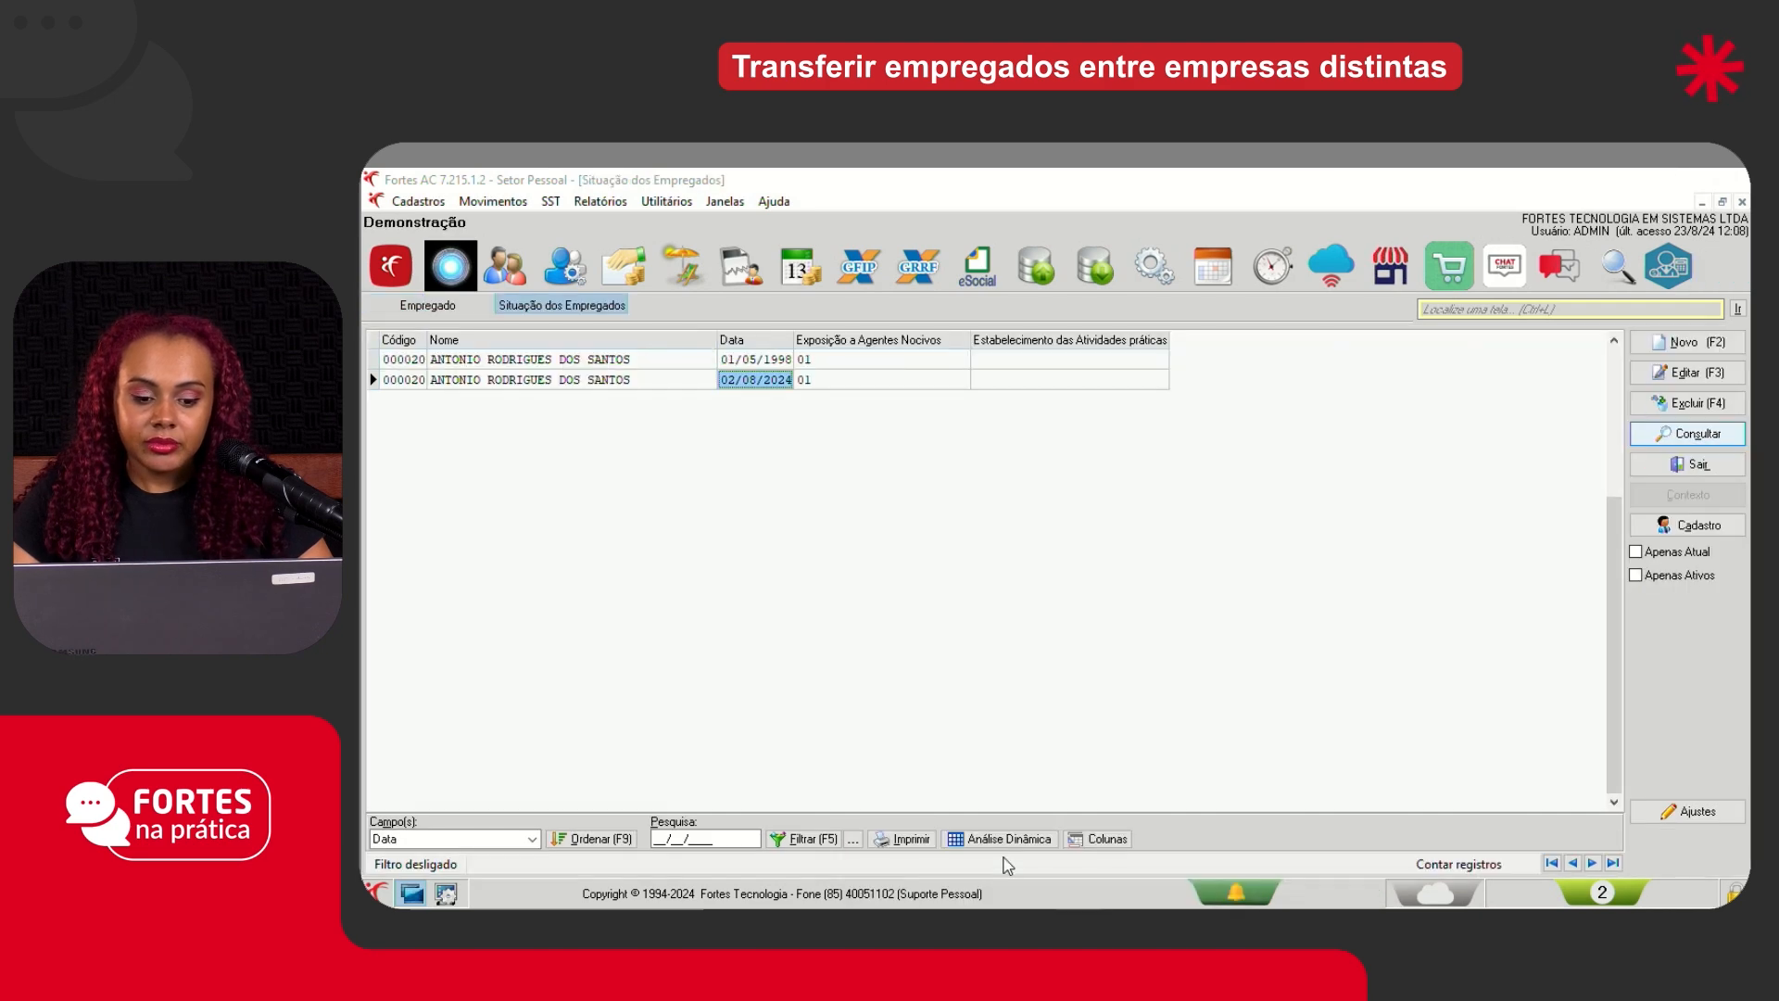
{"action": "left_click", "coordinate": [452, 312]}
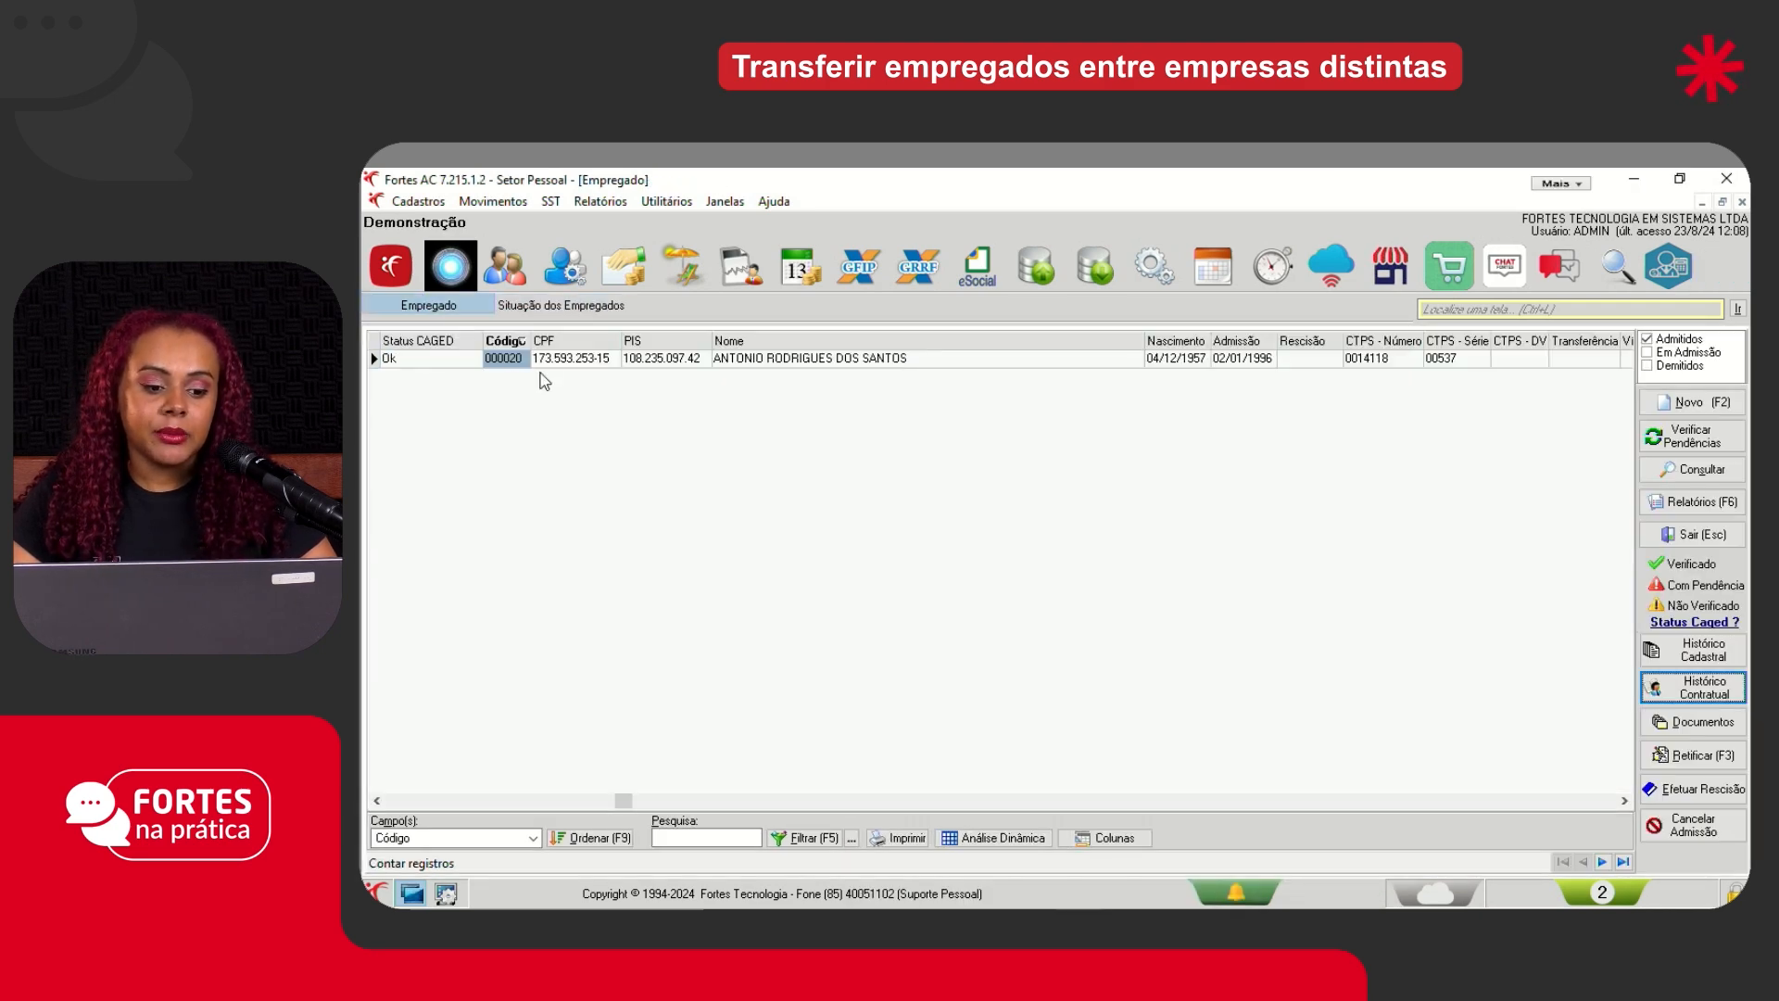
{"action": "key", "text": "Escape"}
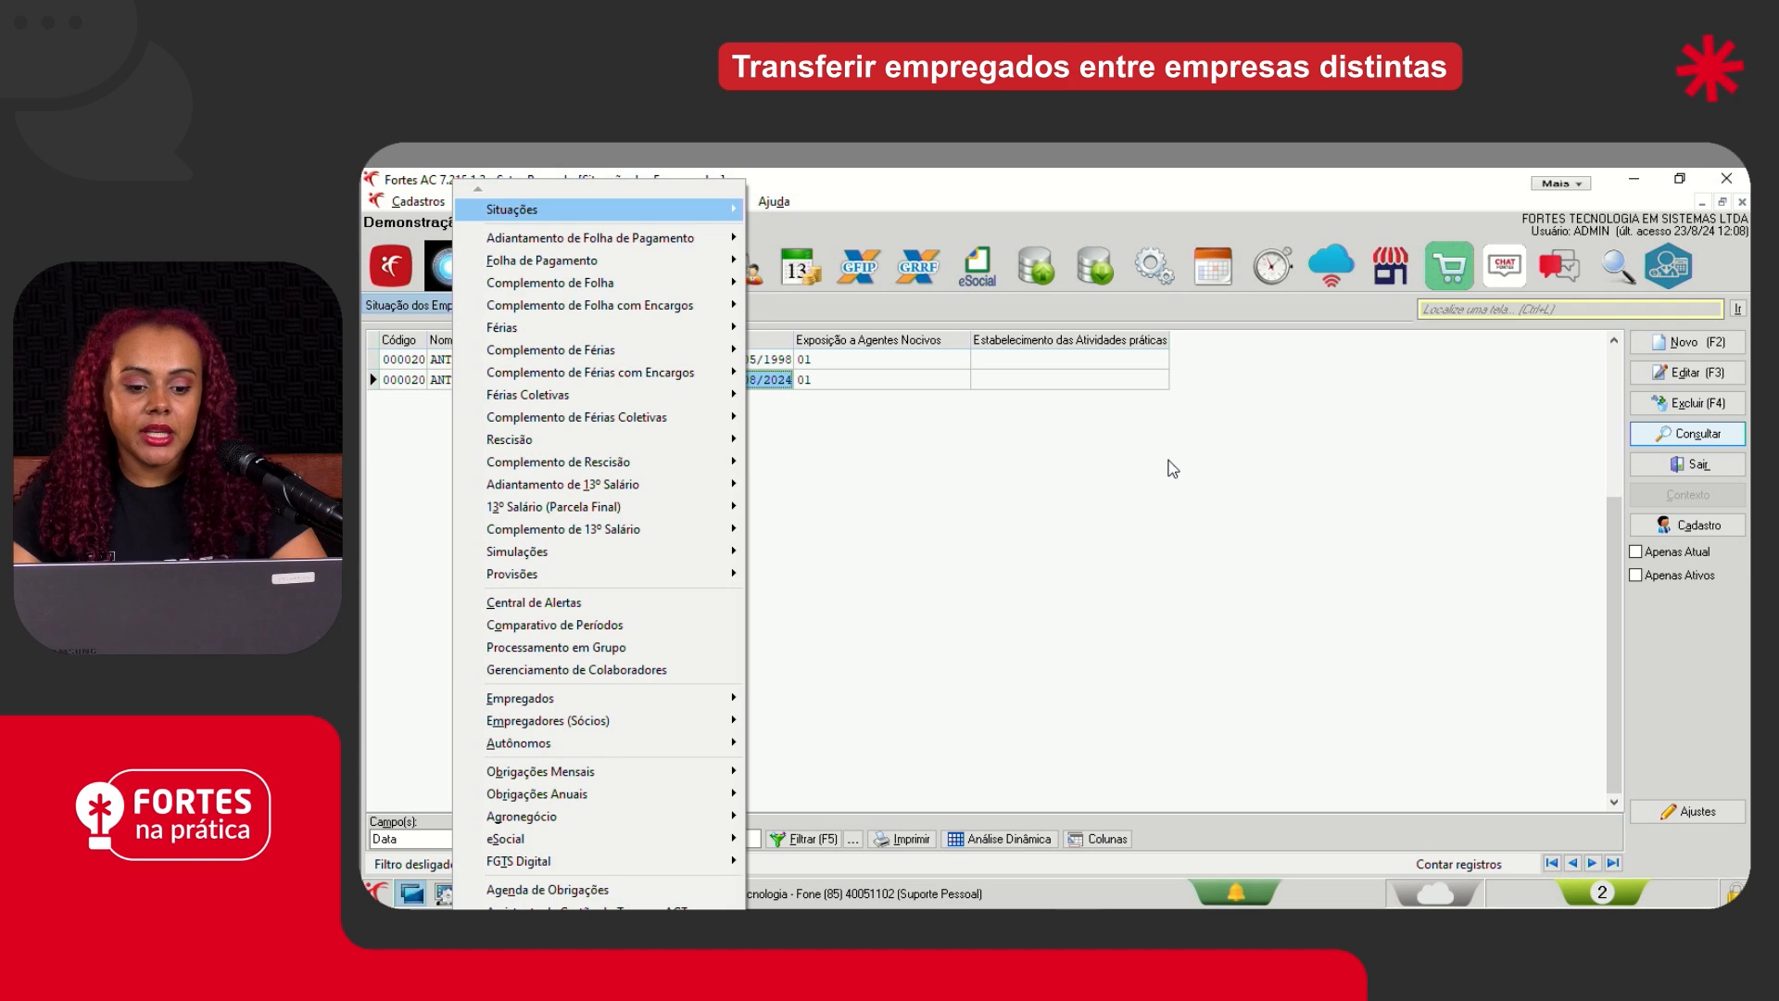
{"action": "left_click", "coordinate": [505, 267]}
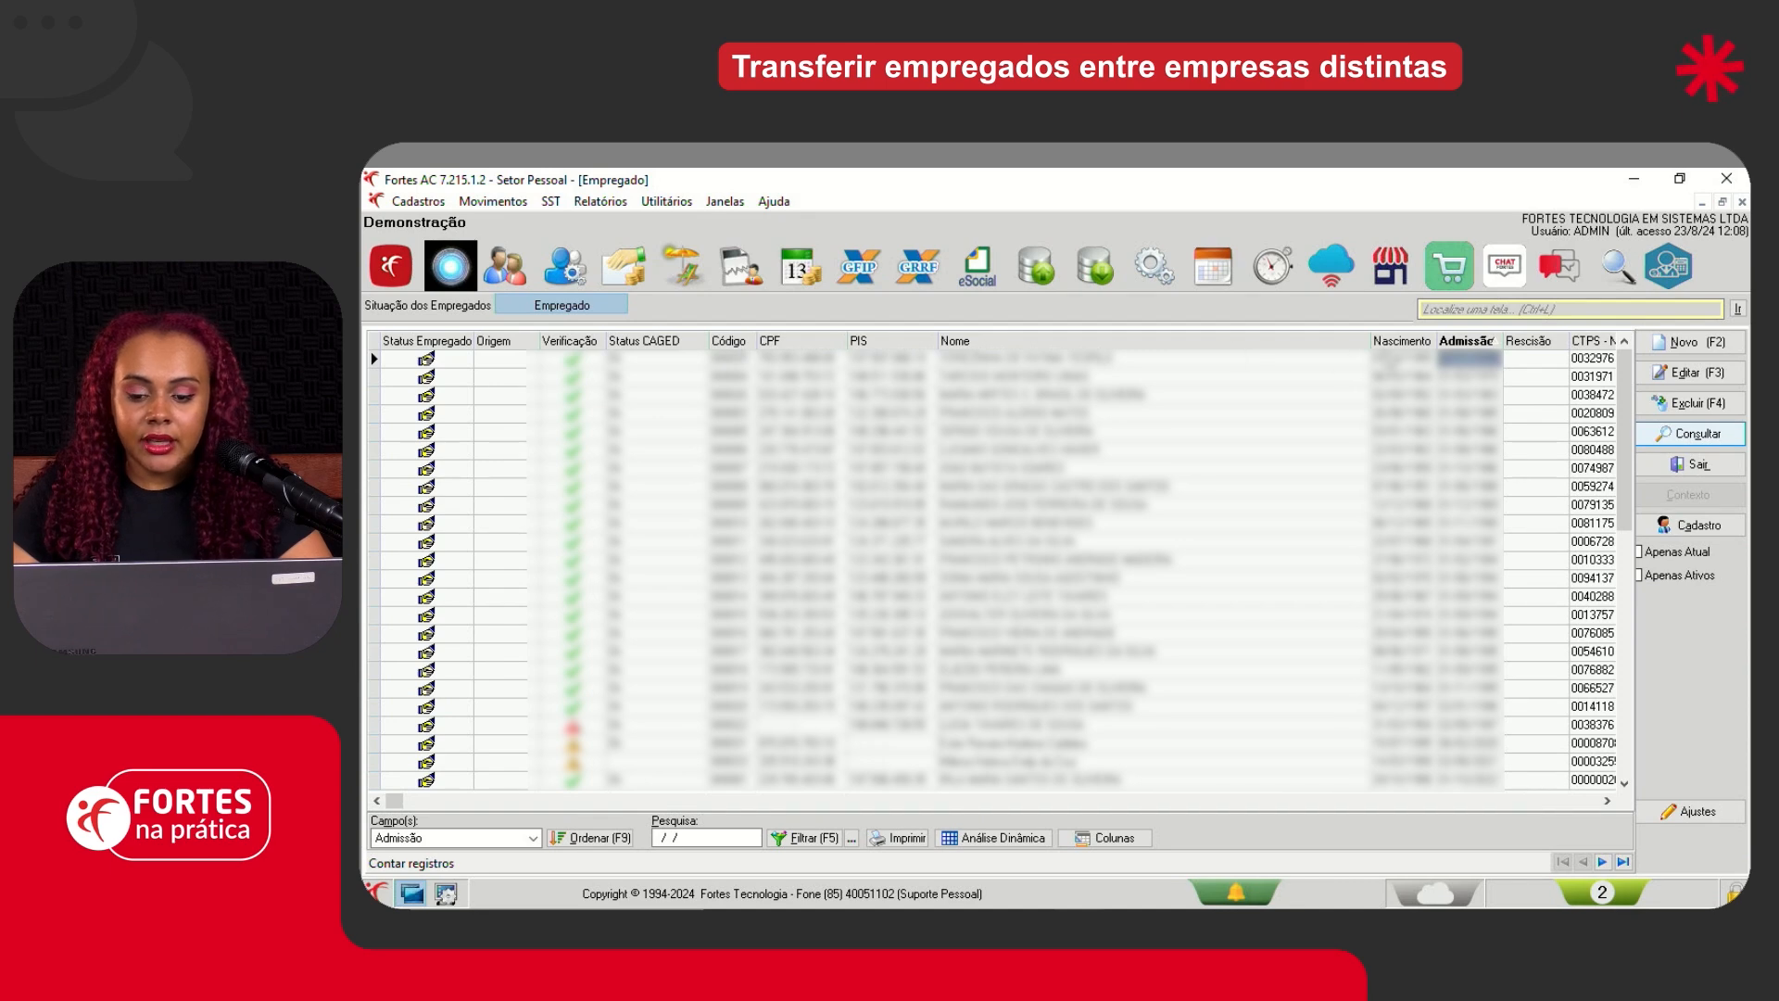
- Sort the Demonstração employee register by Admissão with the most recent dates first and select the first employee's name
{"action": "left_click", "coordinate": [1404, 344]}
{"action": "left_click", "coordinate": [1475, 342]}
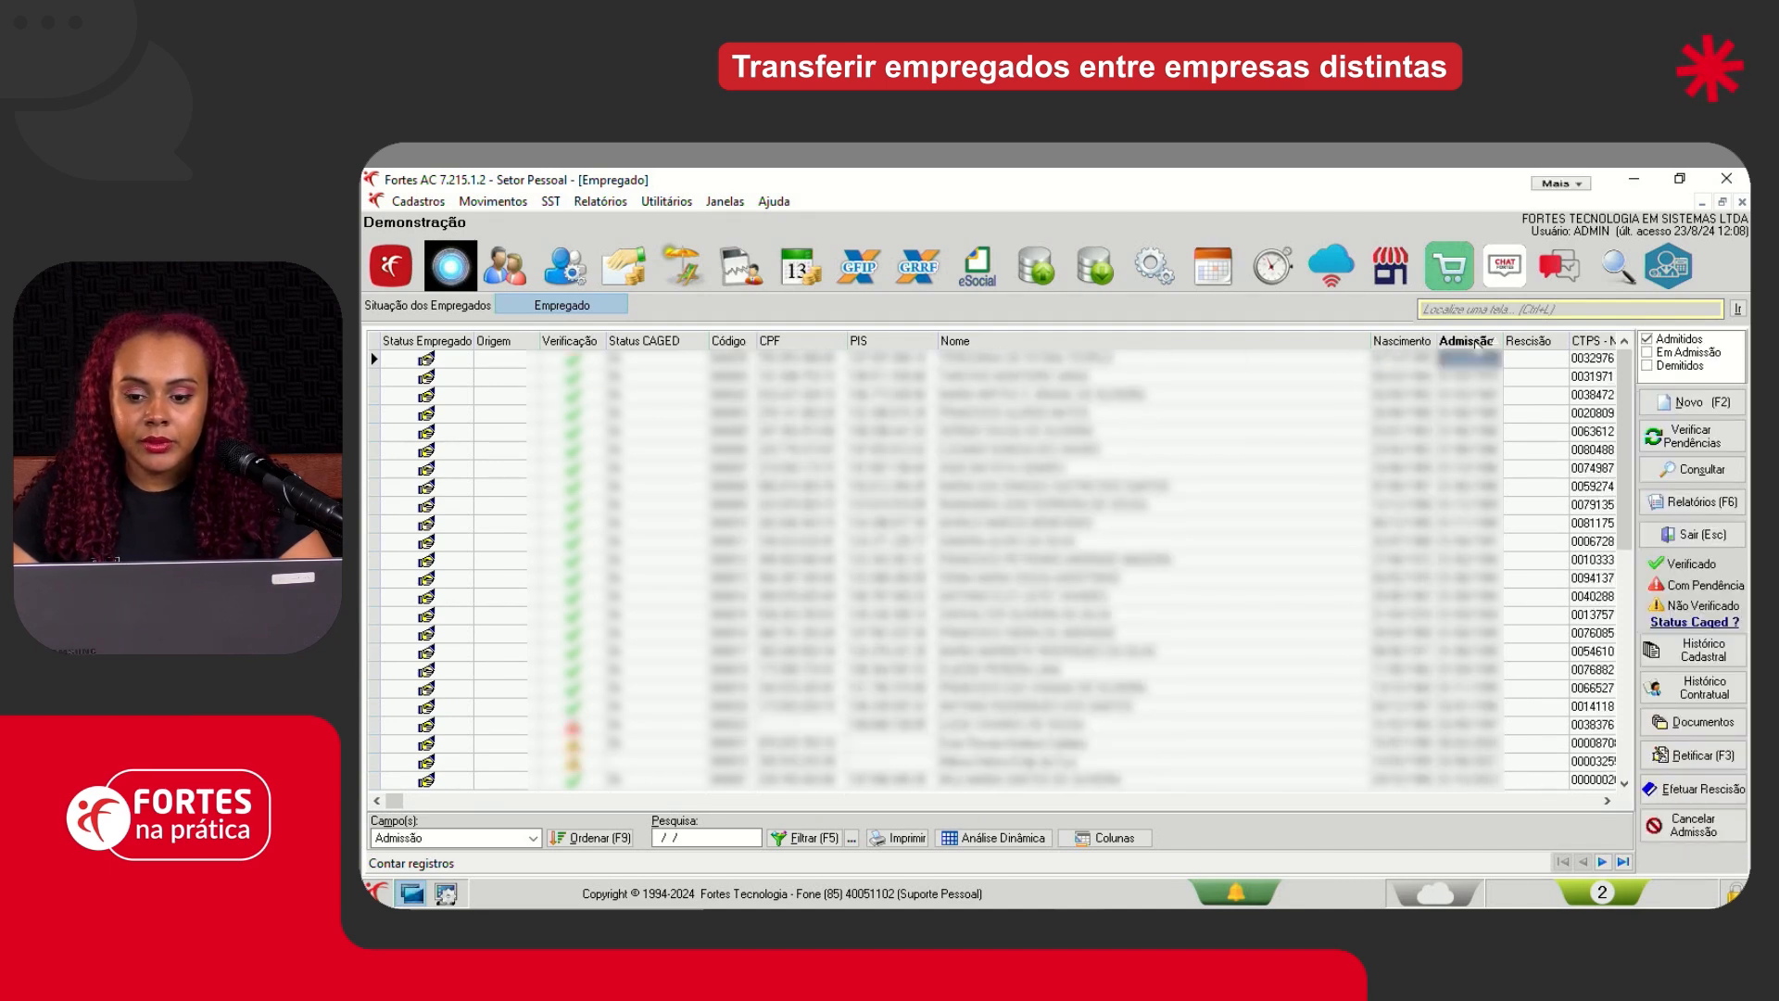
{"action": "left_click", "coordinate": [1476, 342]}
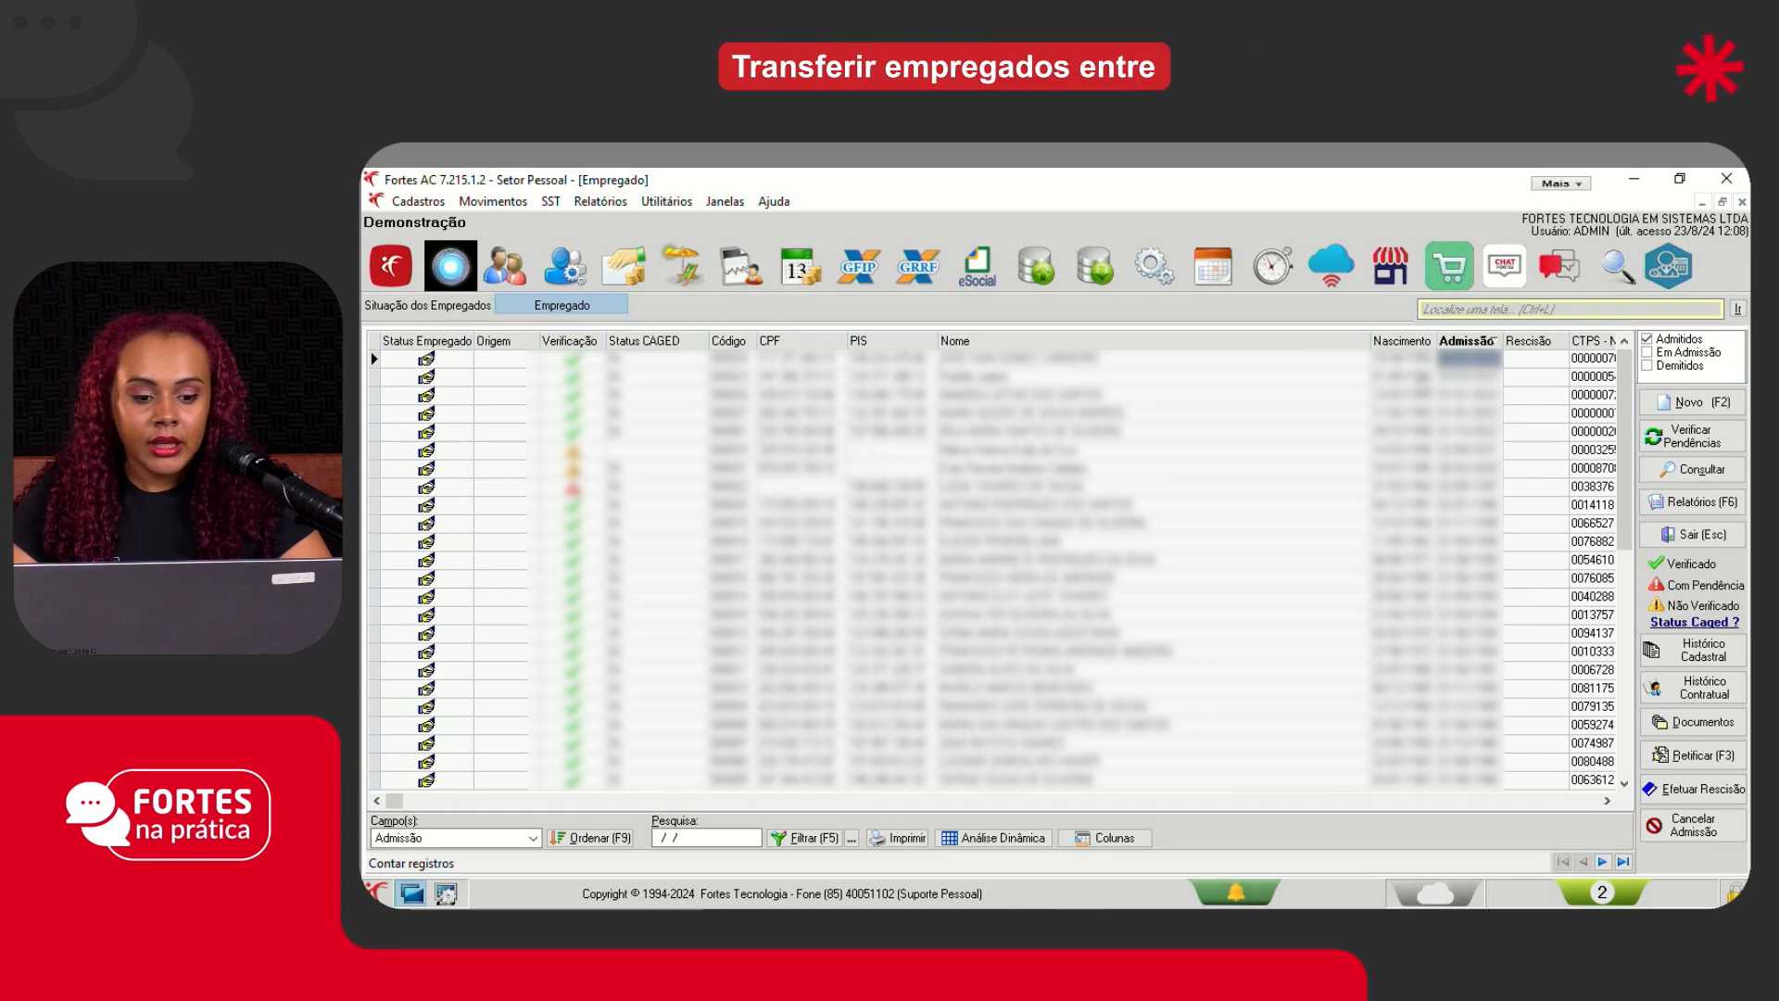
{"action": "left_click", "coordinate": [1007, 360]}
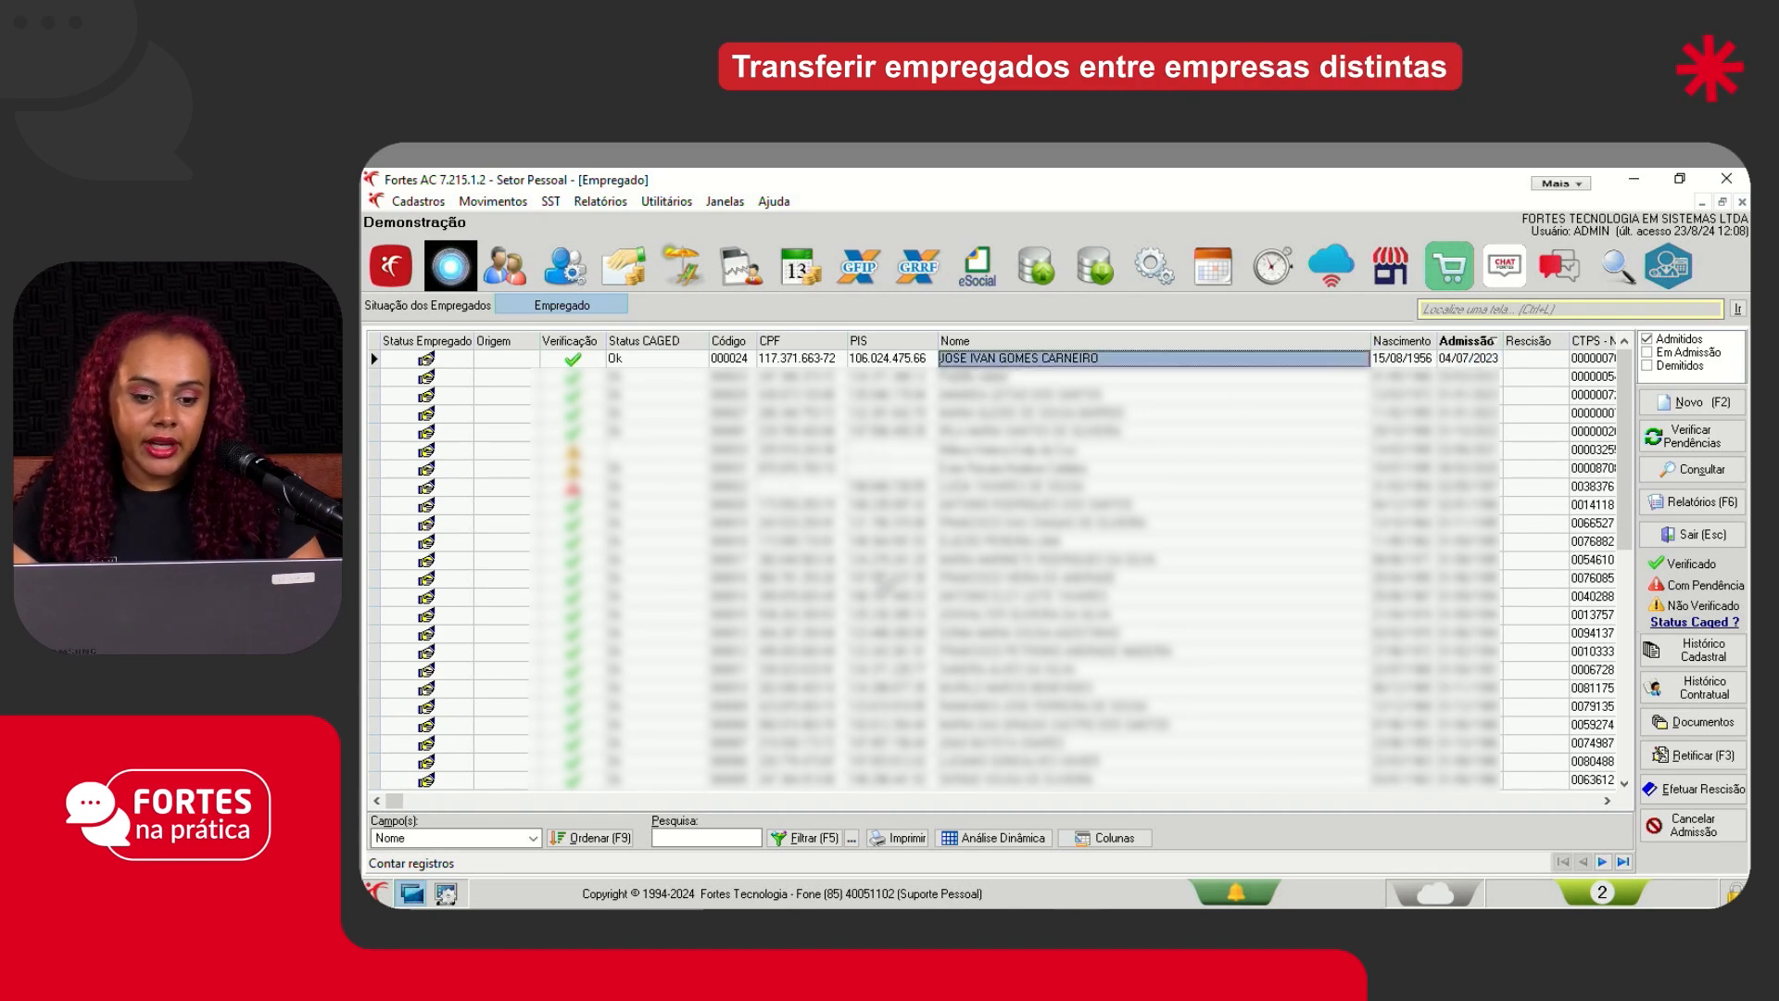
- Return to the FNP company window and check the transferred employee's CPF and name in the register
{"action": "left_click", "coordinate": [1081, 922]}
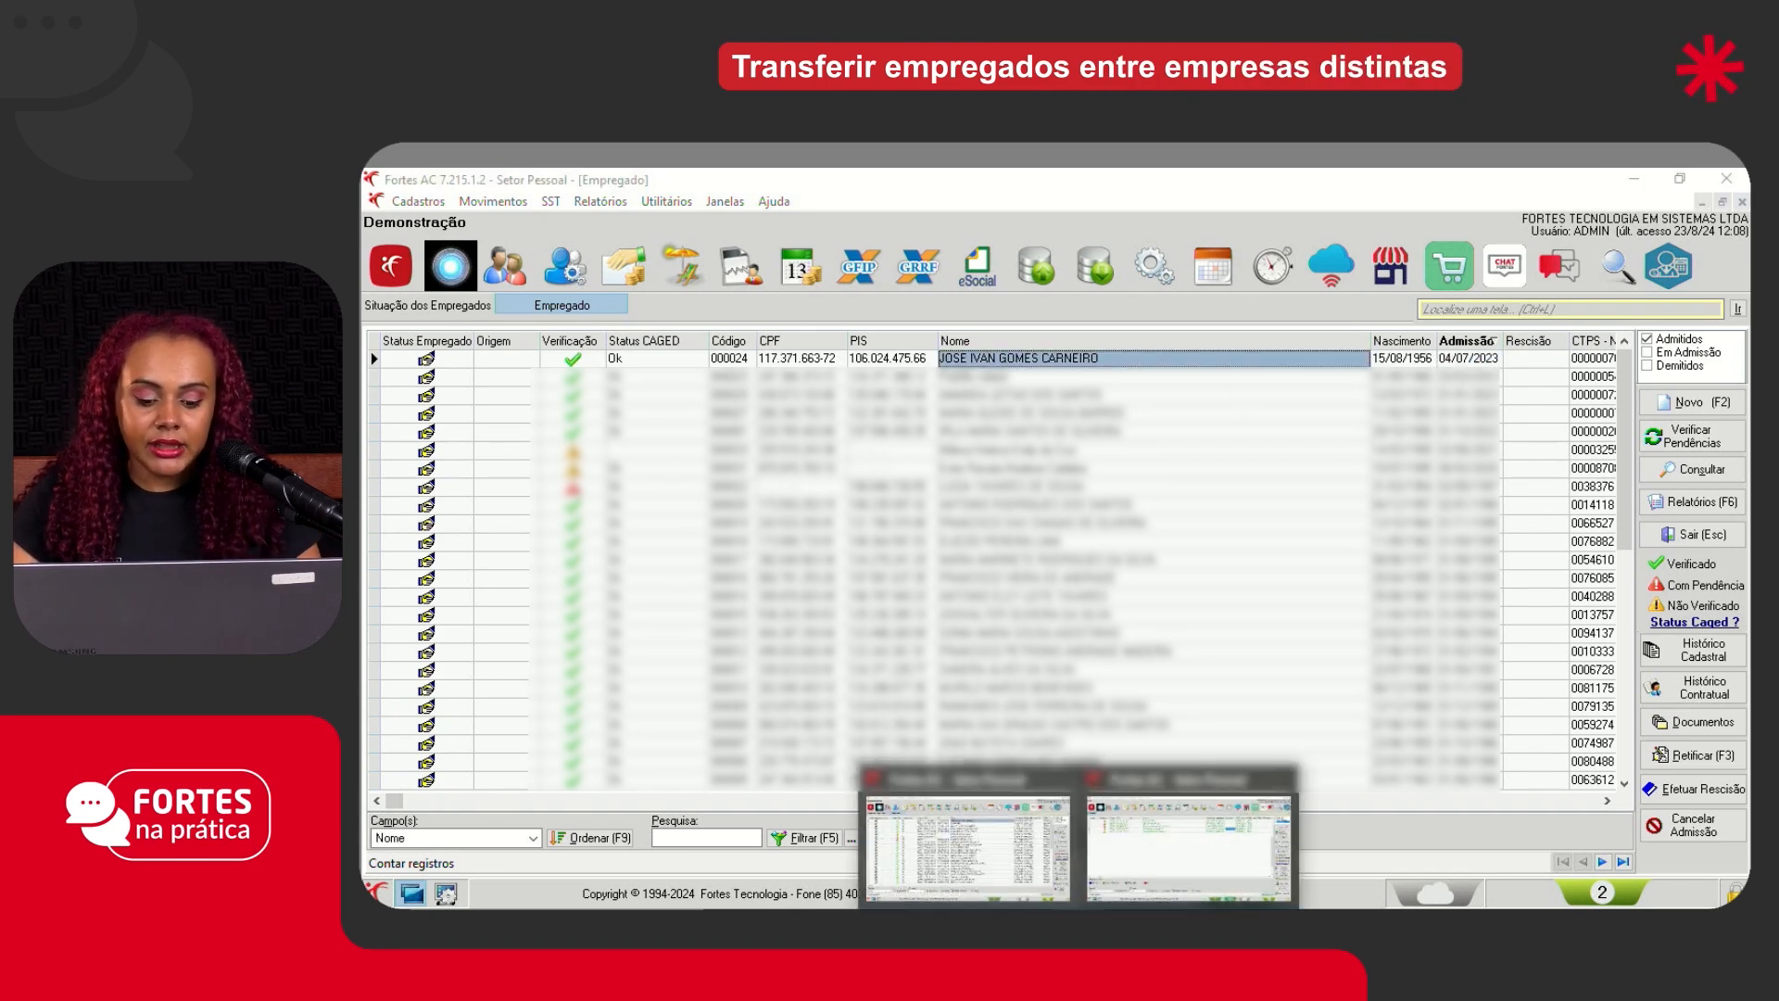
{"action": "left_click", "coordinate": [1136, 854]}
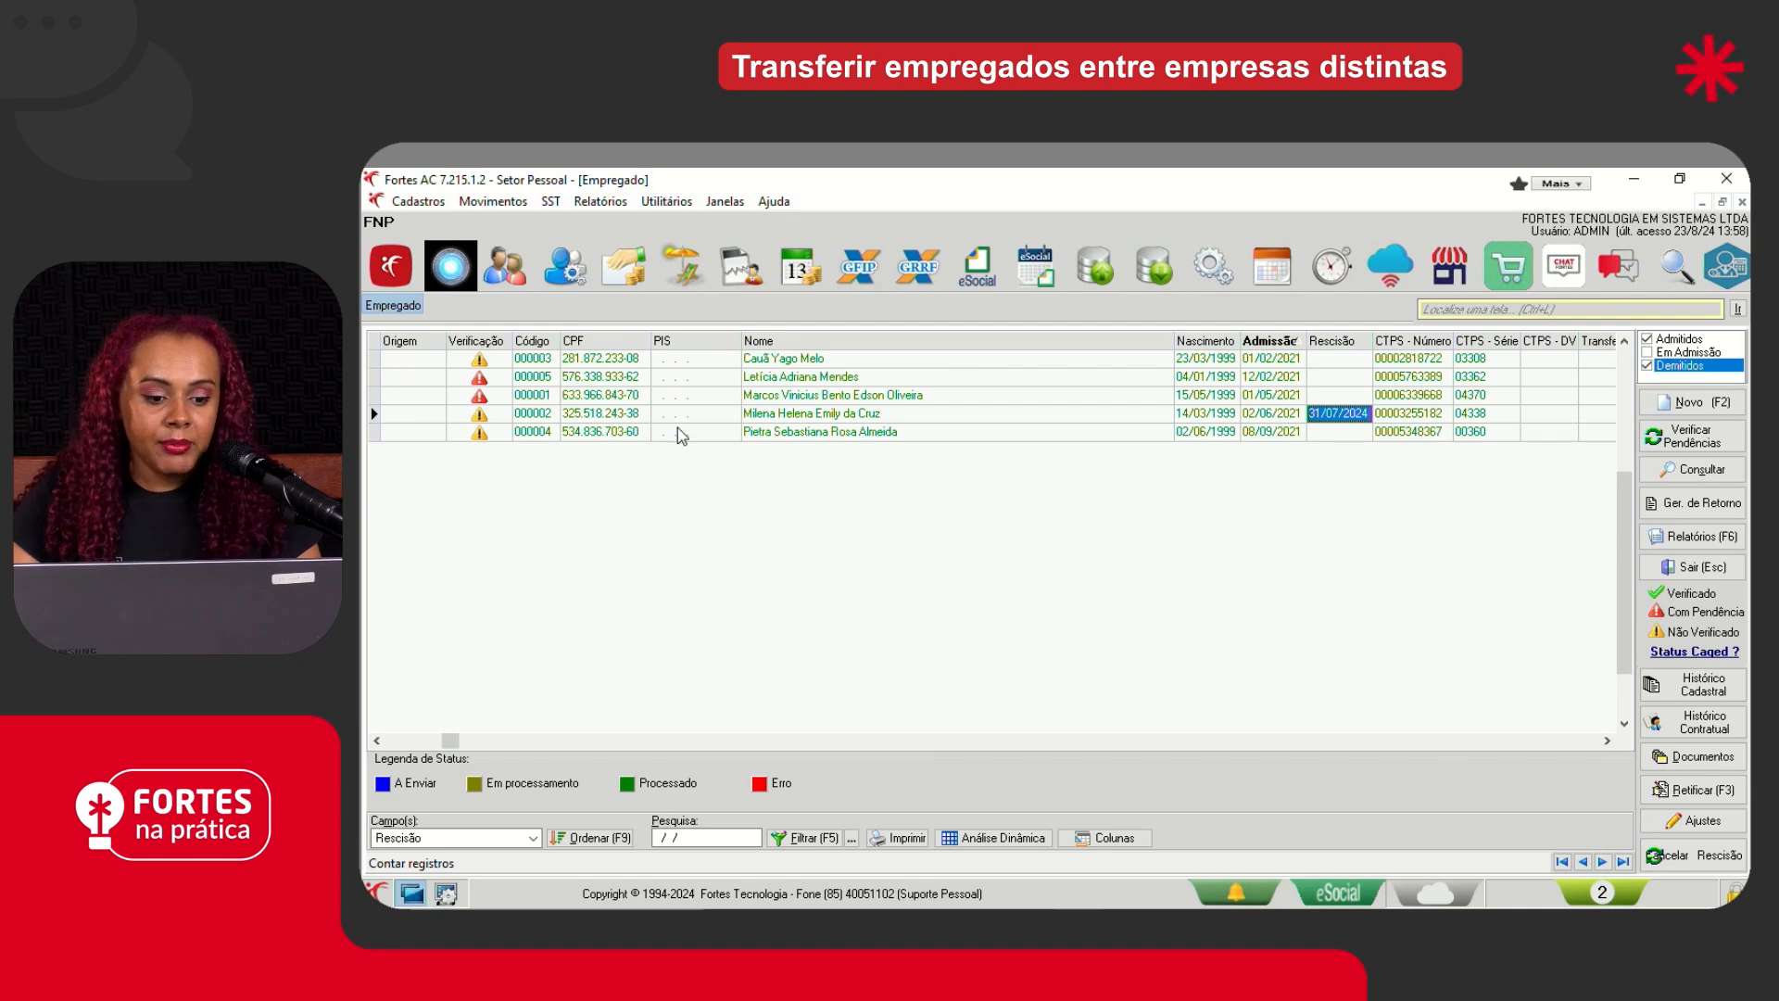
{"action": "left_click", "coordinate": [604, 414]}
{"action": "left_click", "coordinate": [827, 419]}
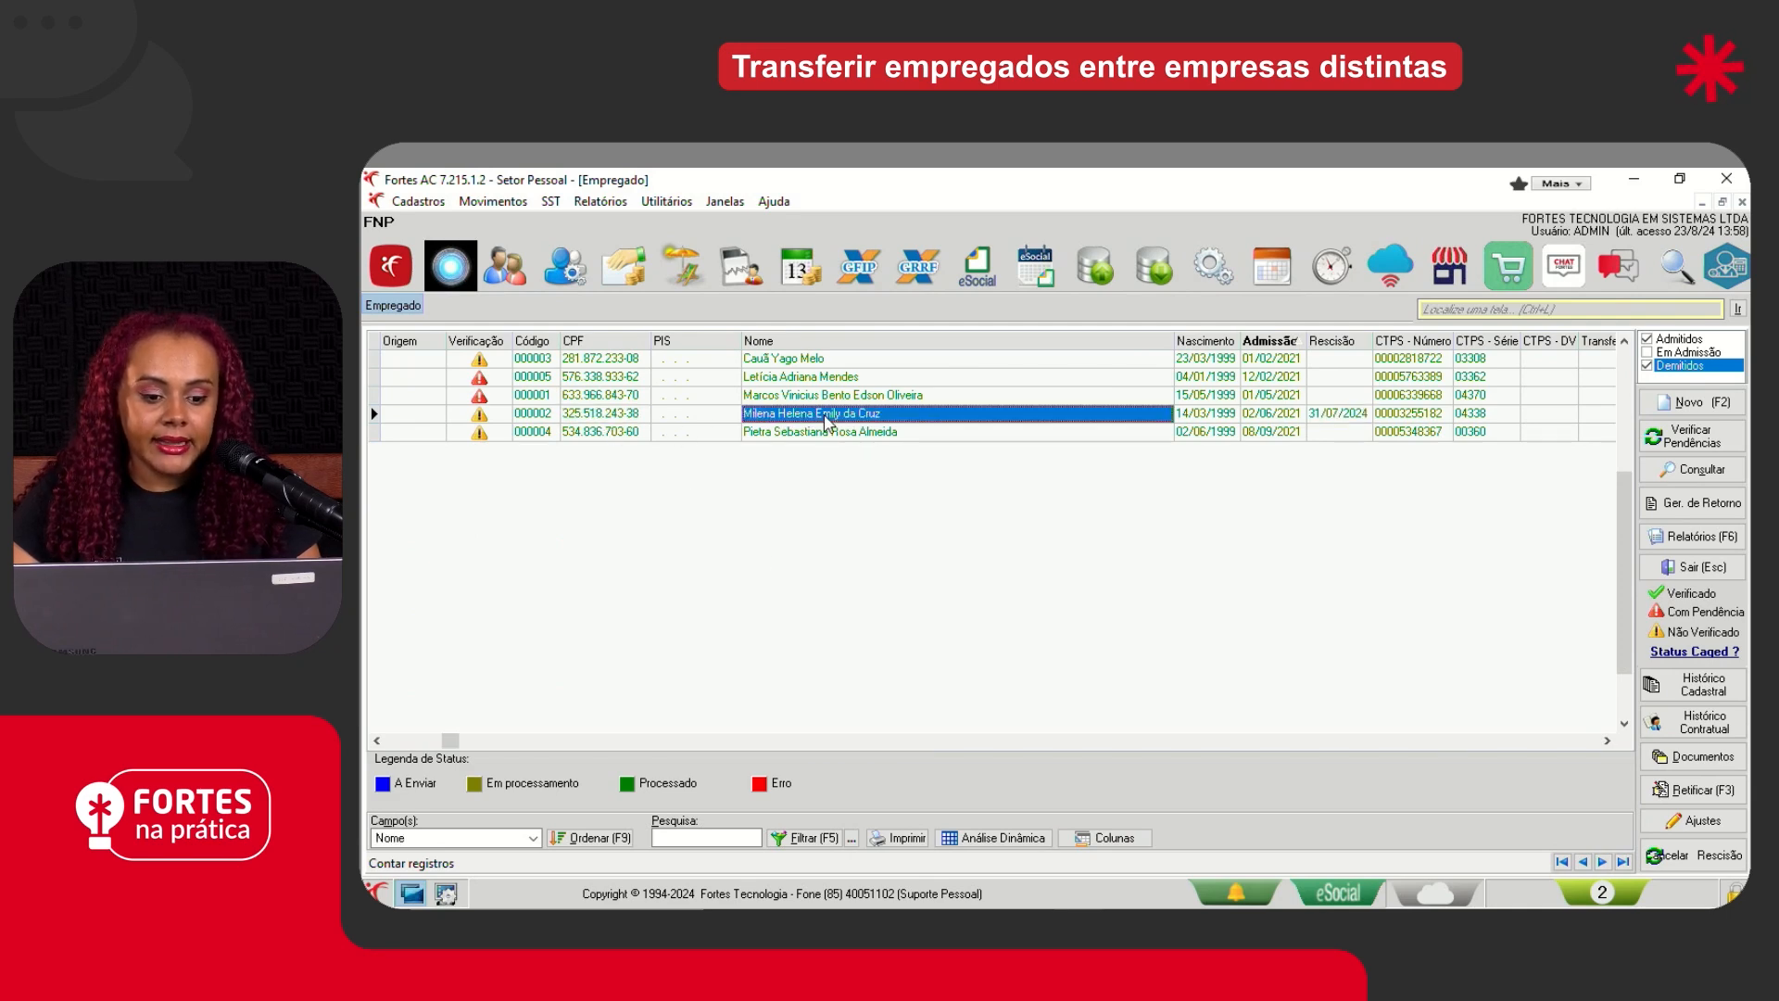
- Search the Demonstração employee register by the transferred employee's first name and check the employee's code and admission date
{"action": "left_click", "coordinate": [1070, 922]}
{"action": "left_click", "coordinate": [996, 839]}
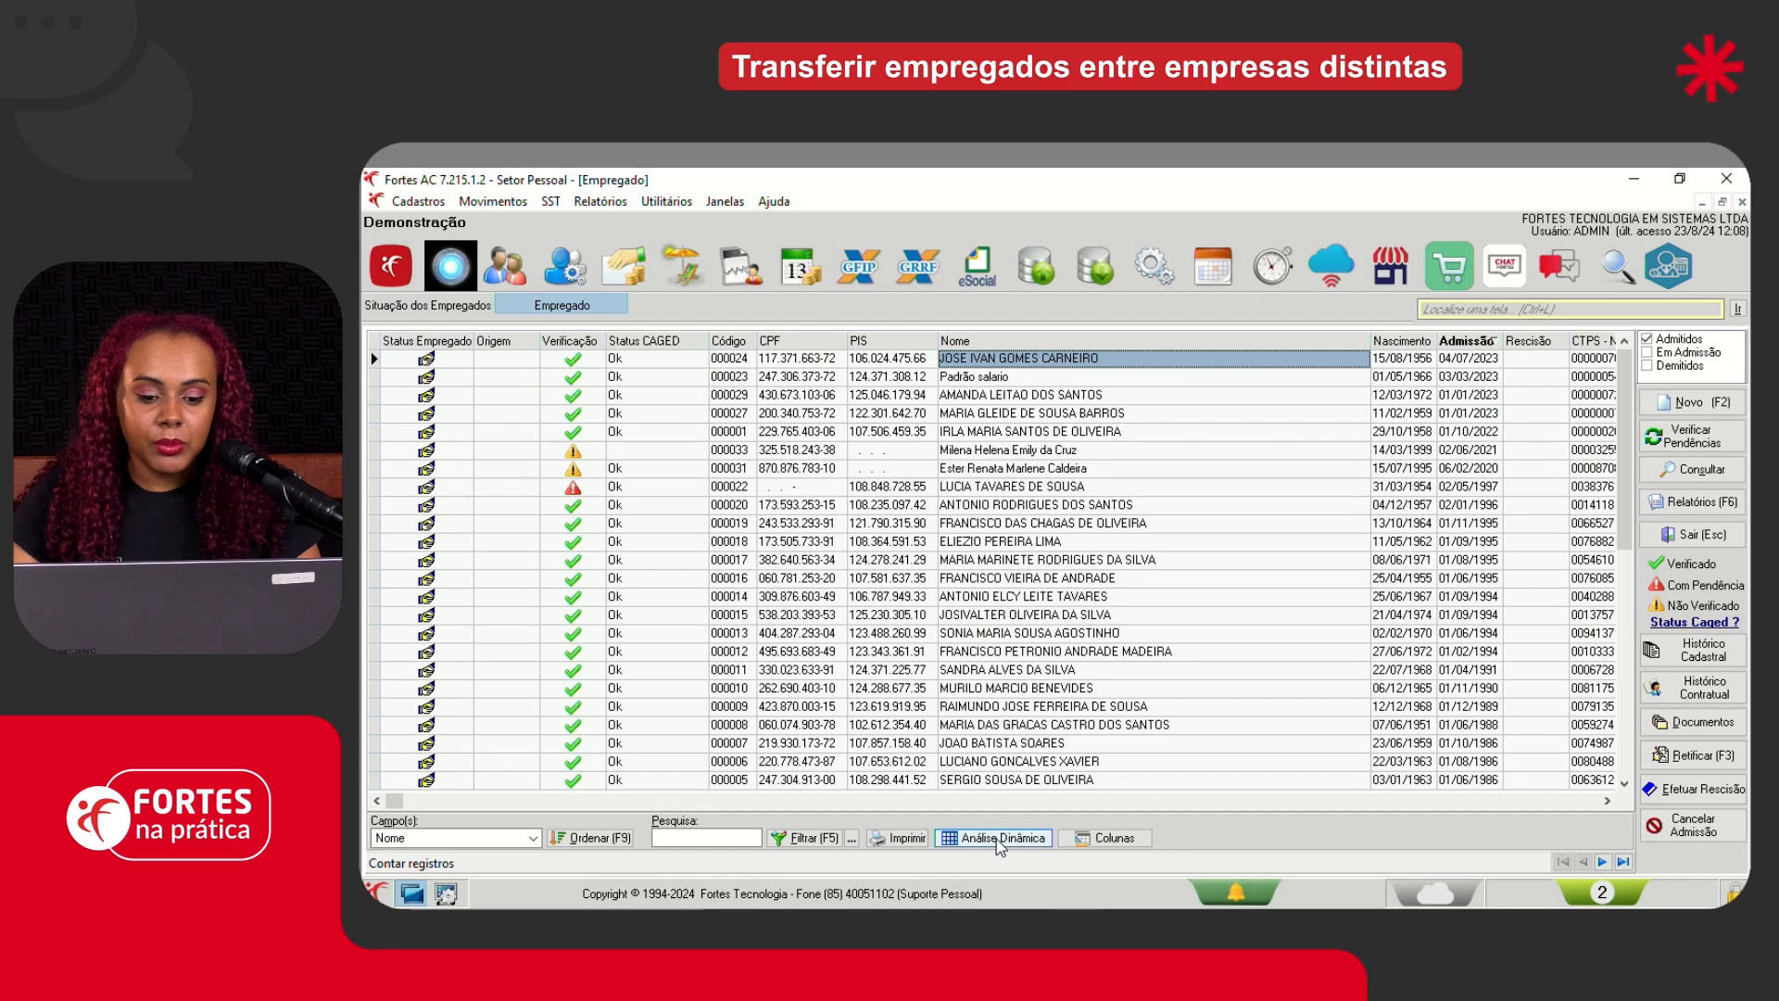
{"action": "scroll", "coordinate": [976, 691], "scroll_direction": "down", "scroll_amount": 5}
{"action": "type", "text": "M"}
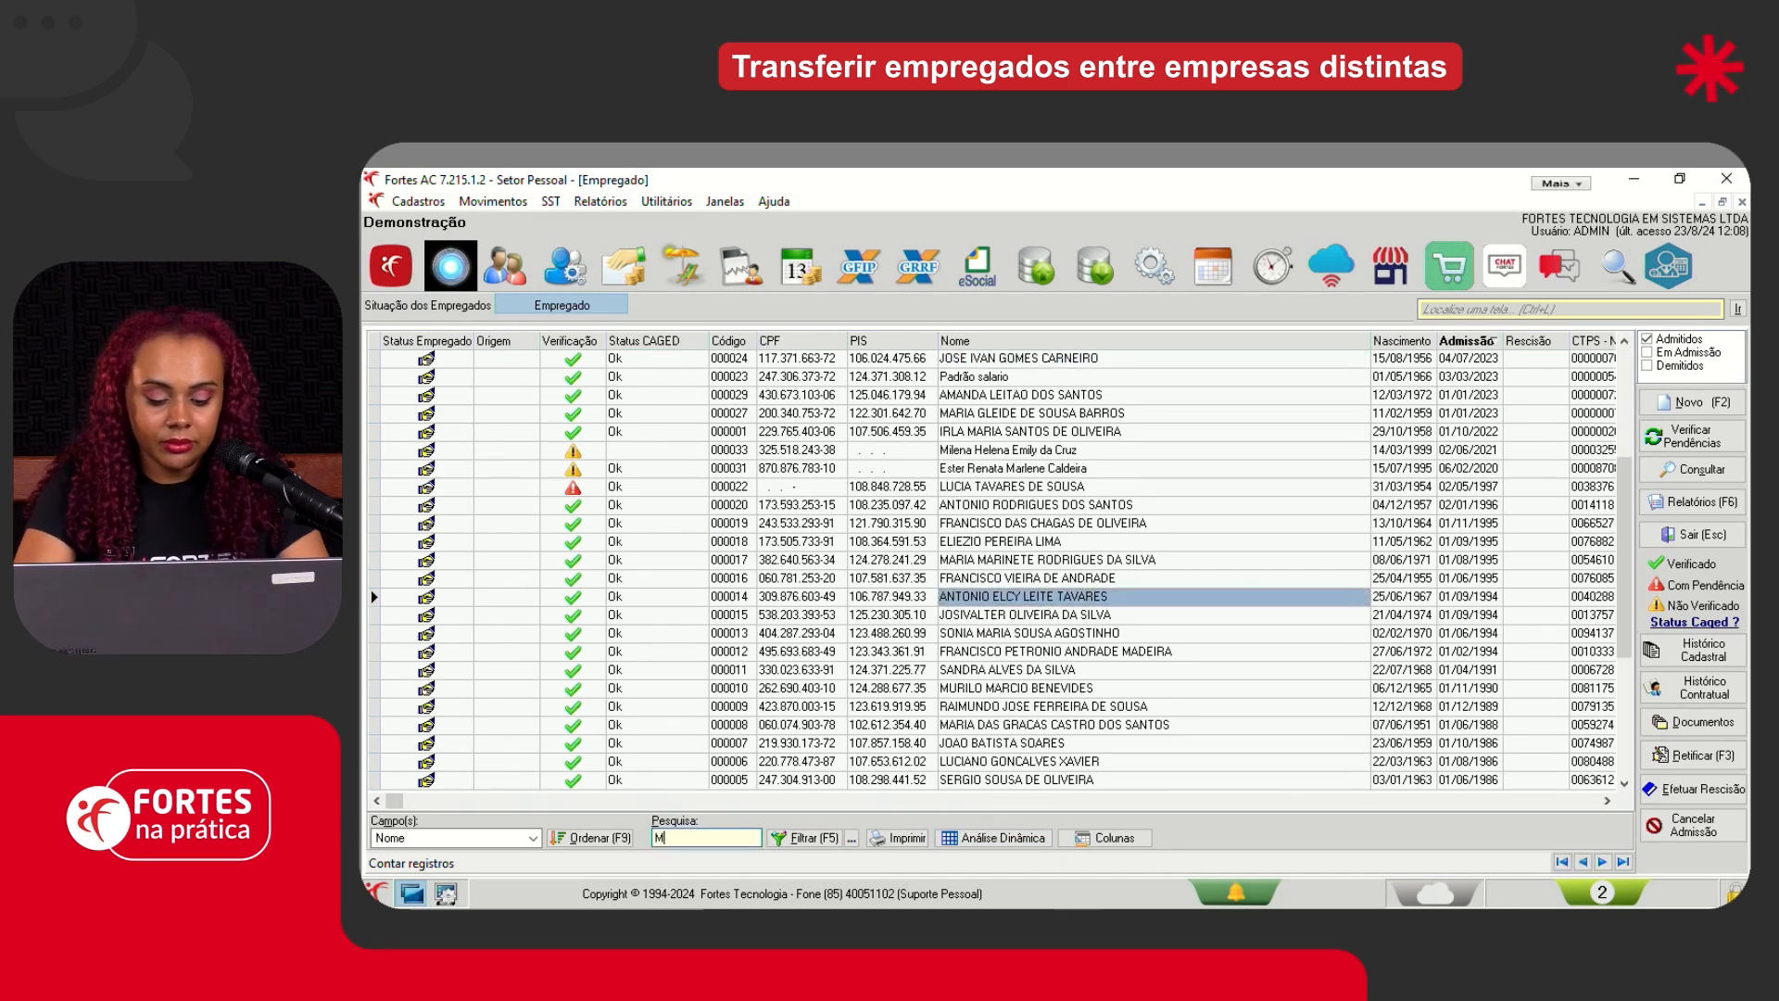
{"action": "type", "text": "ILENA"}
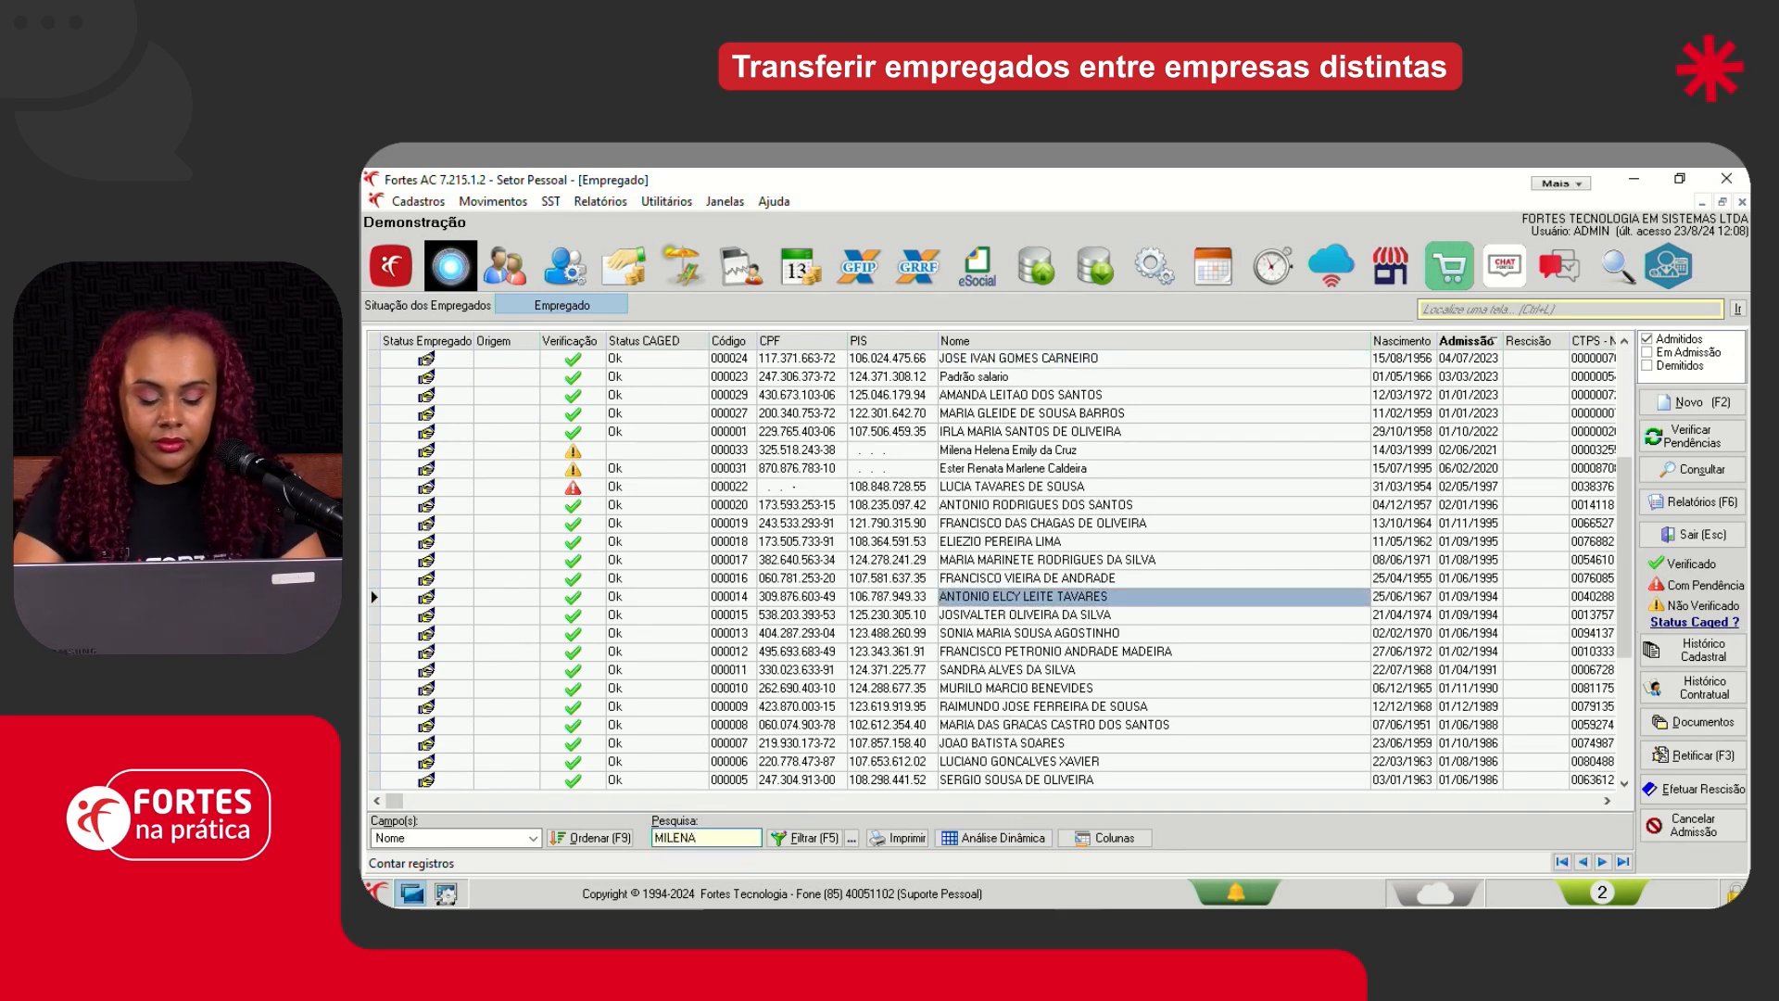
{"action": "key", "text": "Return"}
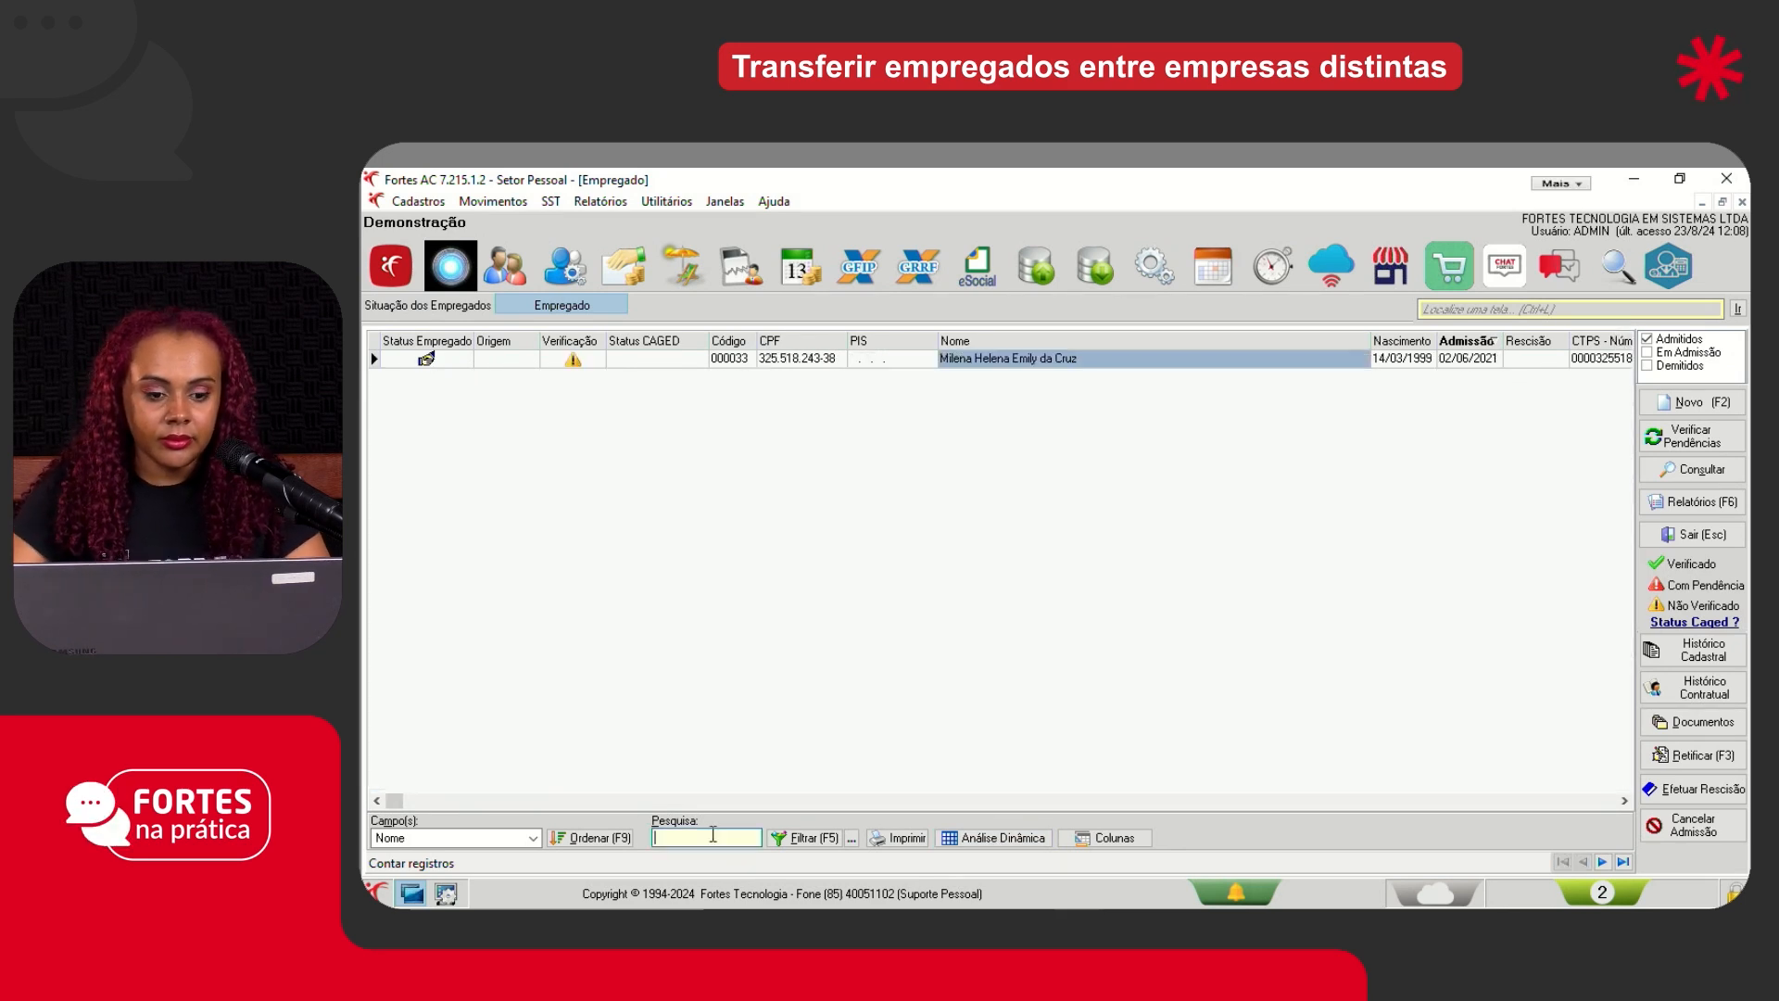
{"action": "left_click", "coordinate": [741, 360]}
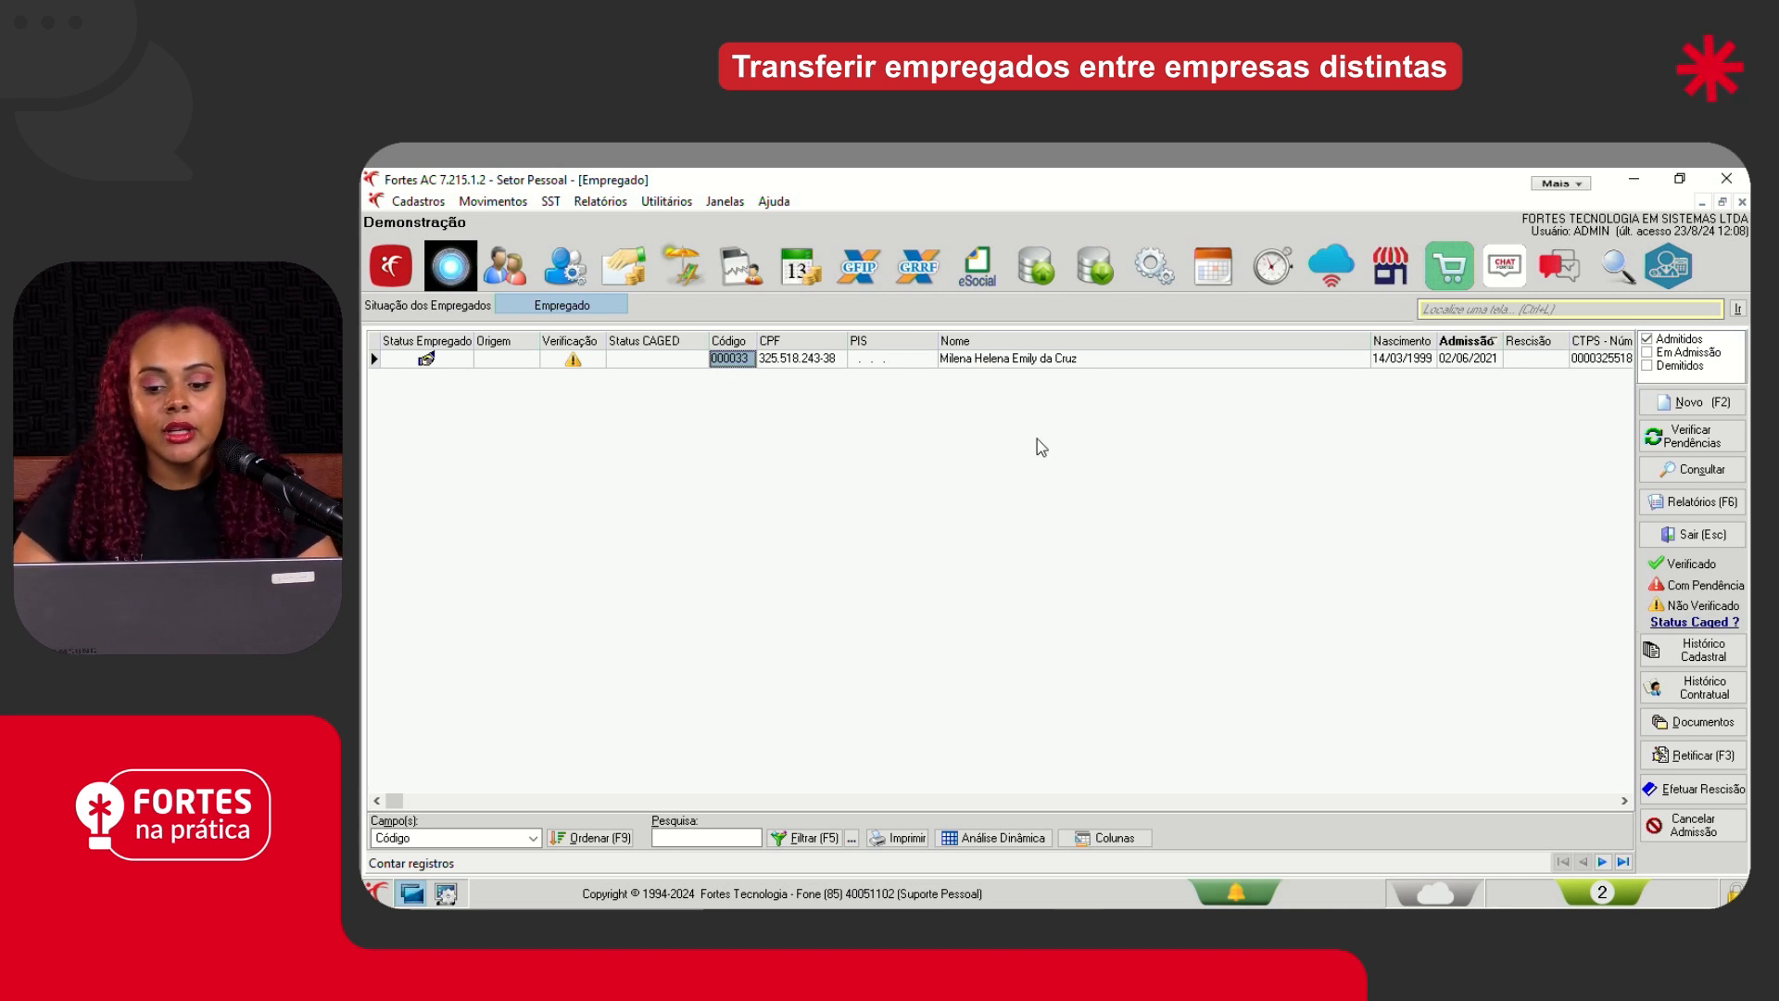
{"action": "left_click", "coordinate": [1452, 363]}
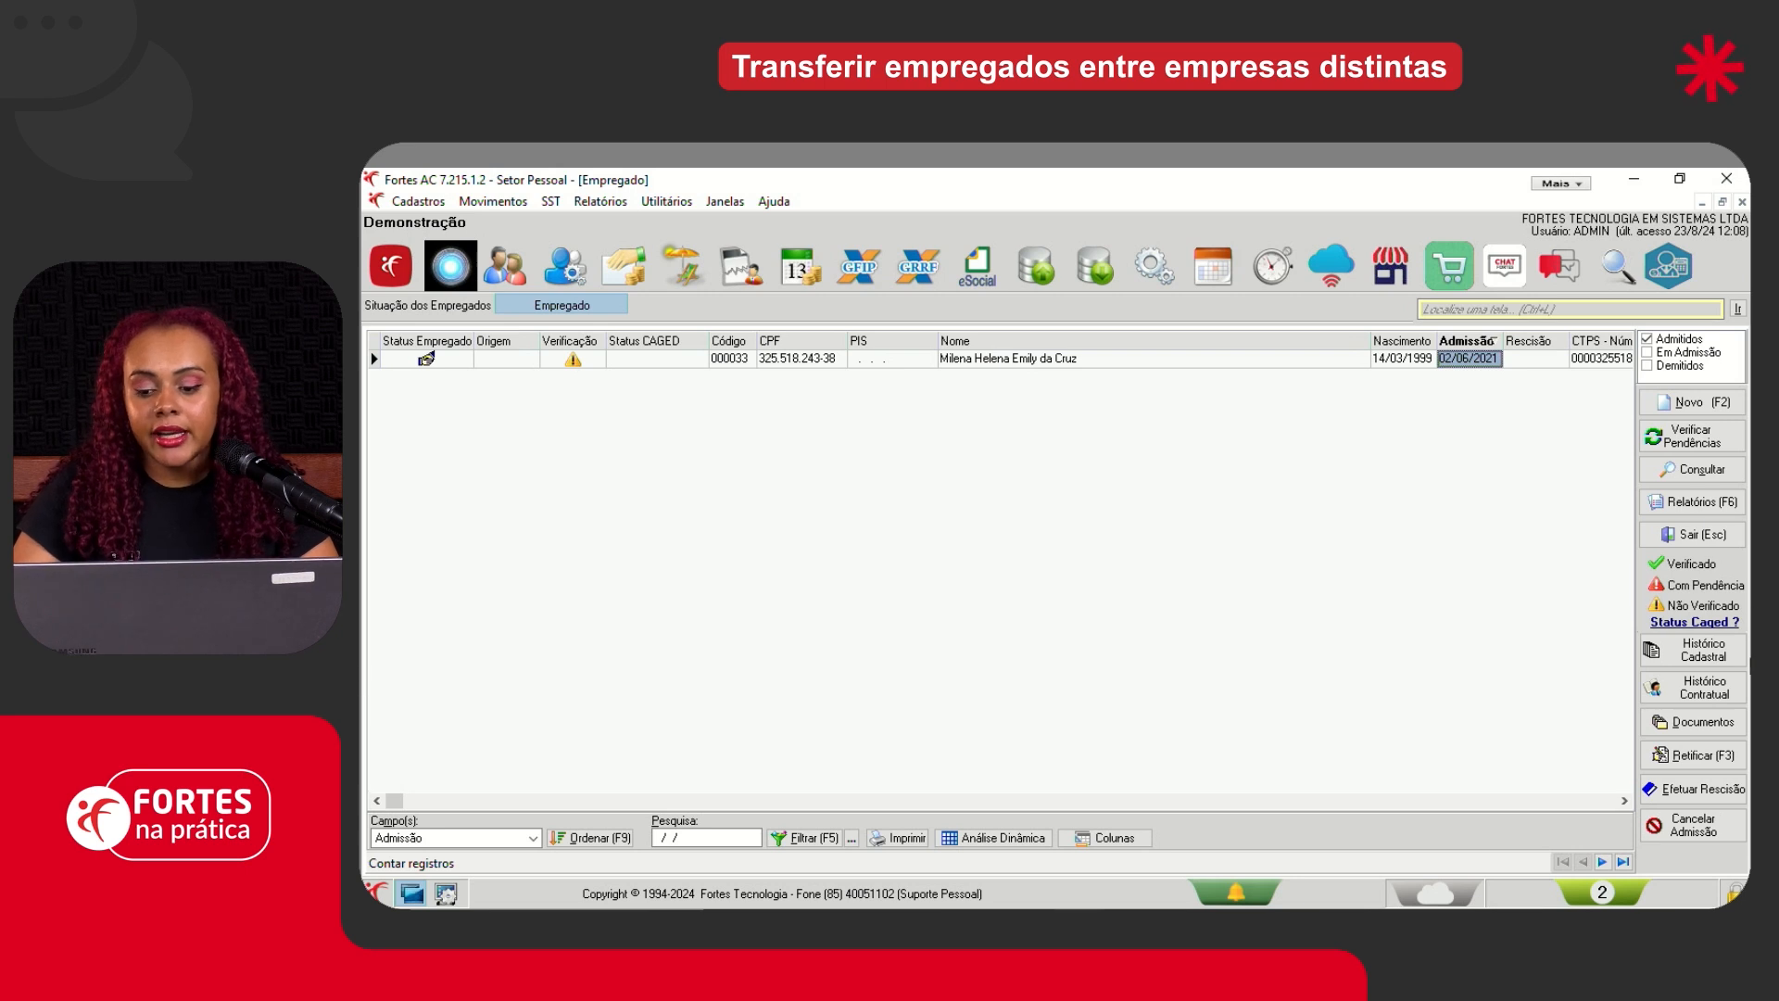
- Consult the employee's admission details in Dados Contratuais, examine the transfer's Número de Inscrição and Matrícula Anterior, and close the record
{"action": "left_click", "coordinate": [1692, 468]}
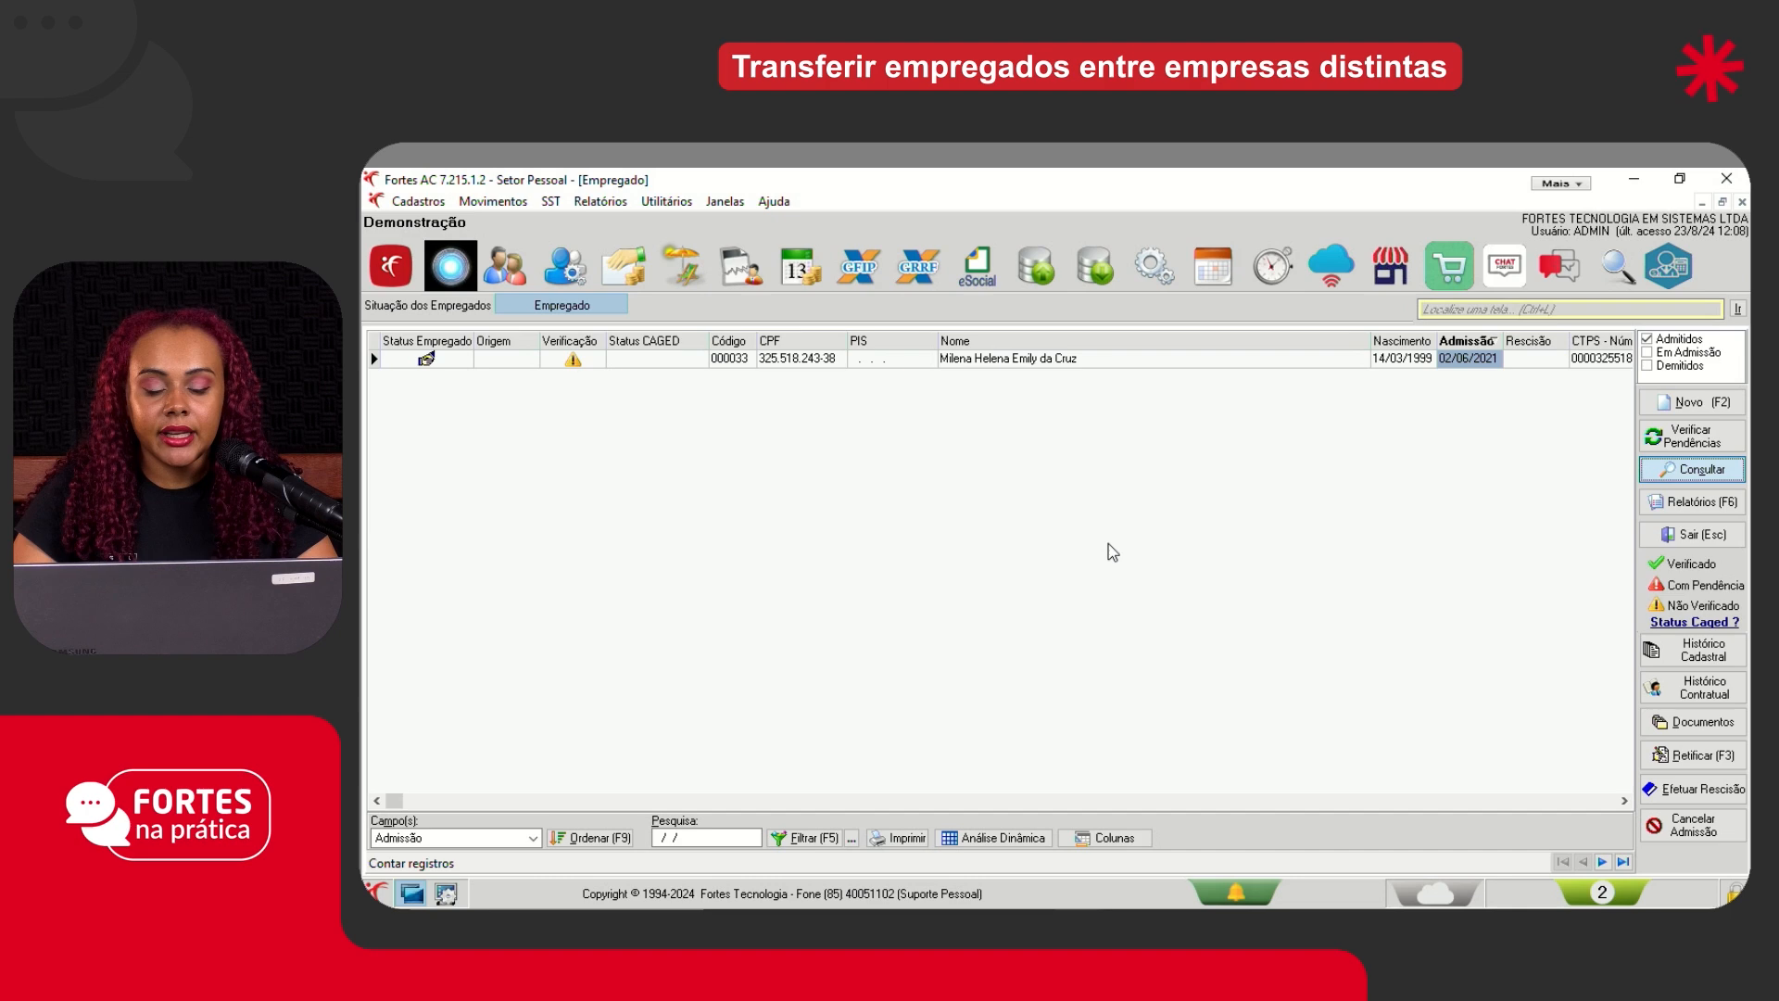
{"action": "left_click", "coordinate": [1196, 286]}
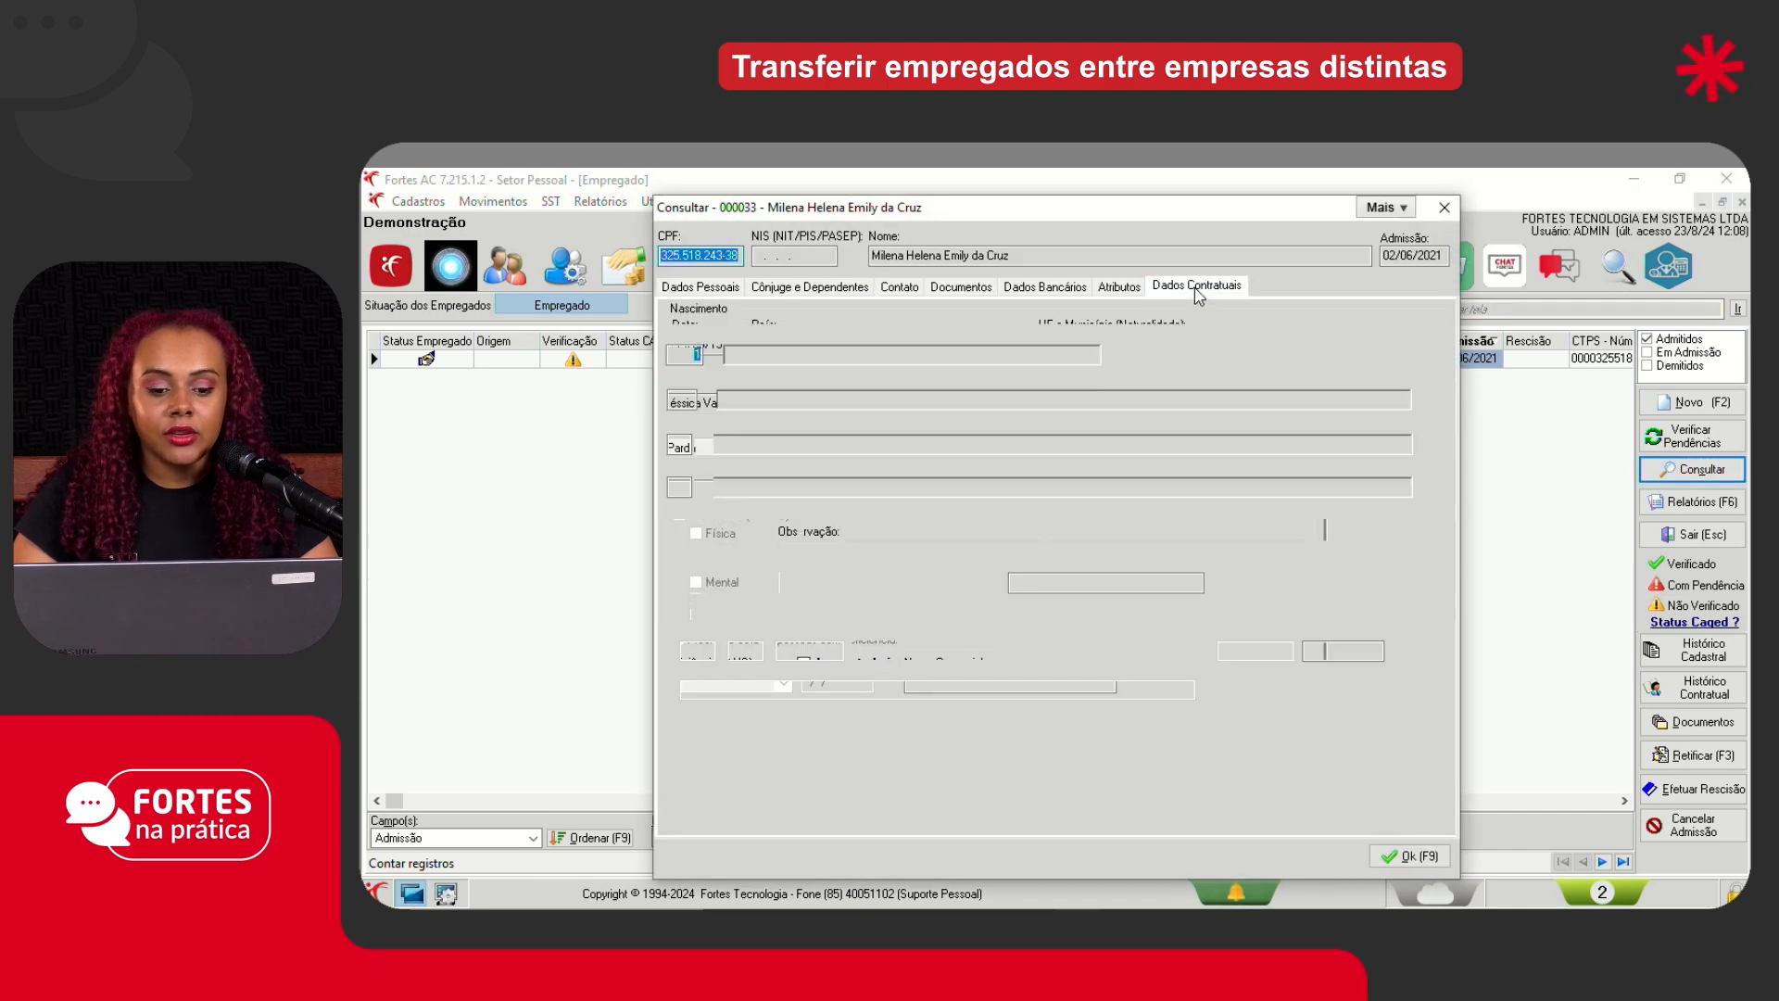
{"action": "left_click", "coordinate": [739, 312]}
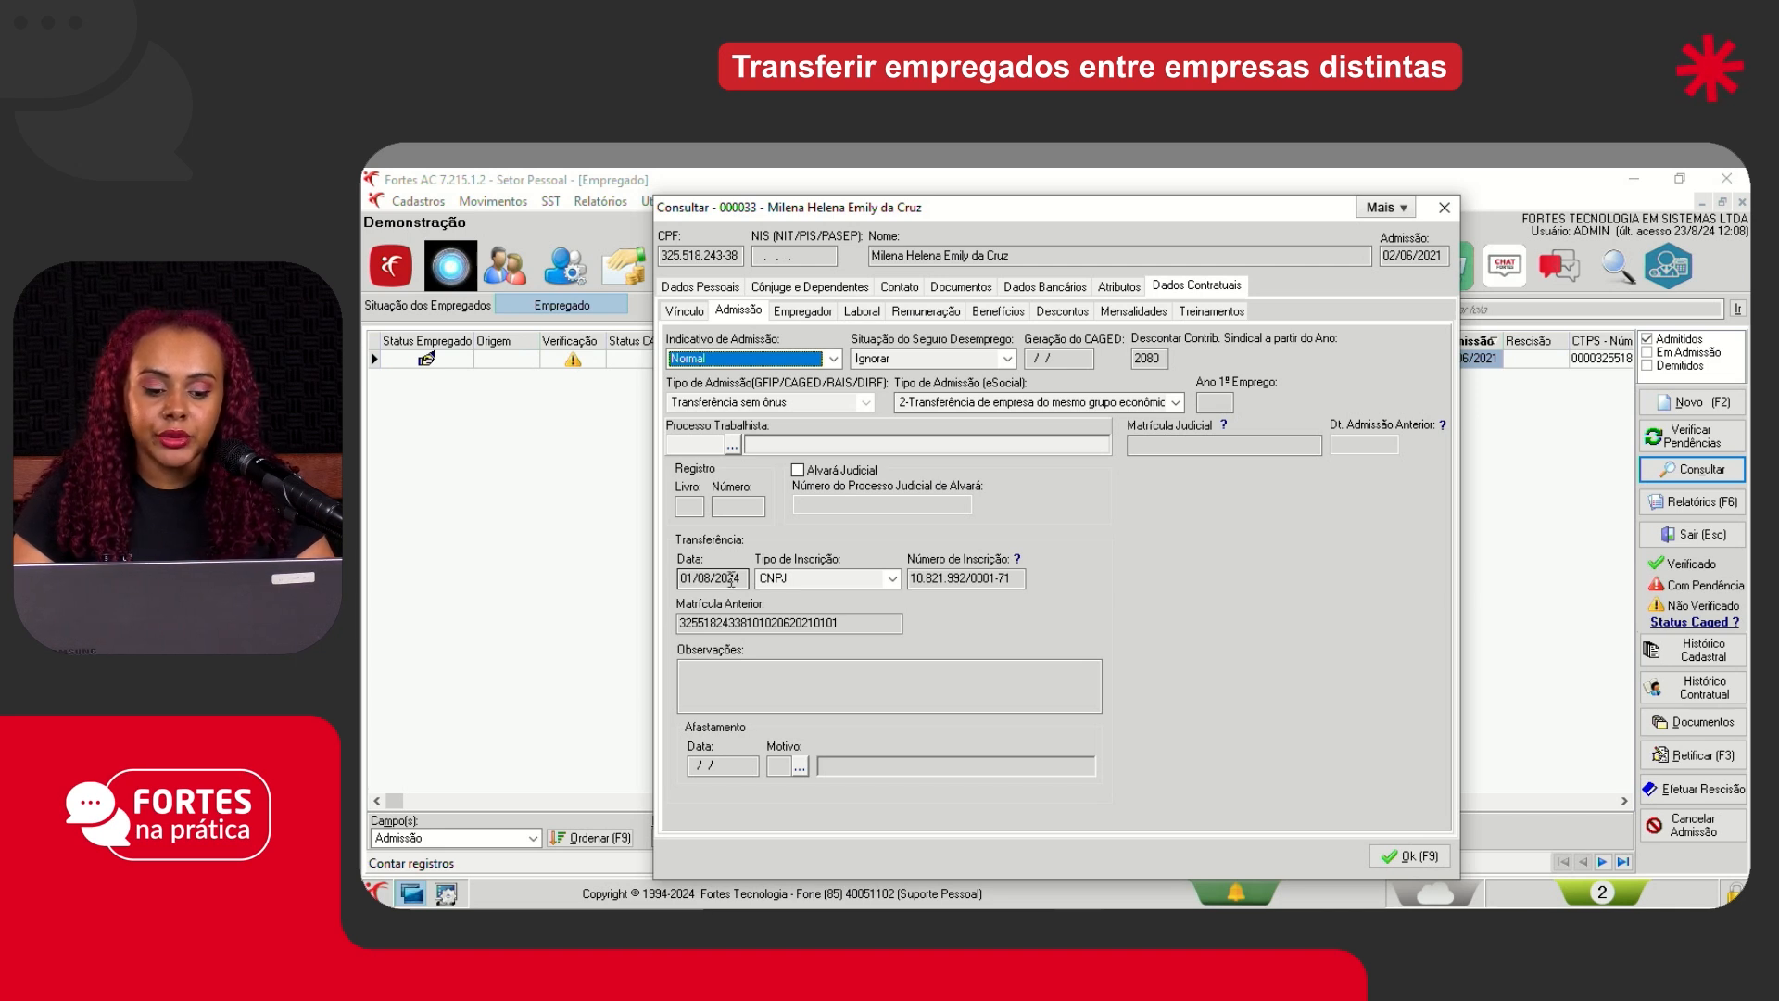
{"action": "double_click", "coordinate": [1017, 579]}
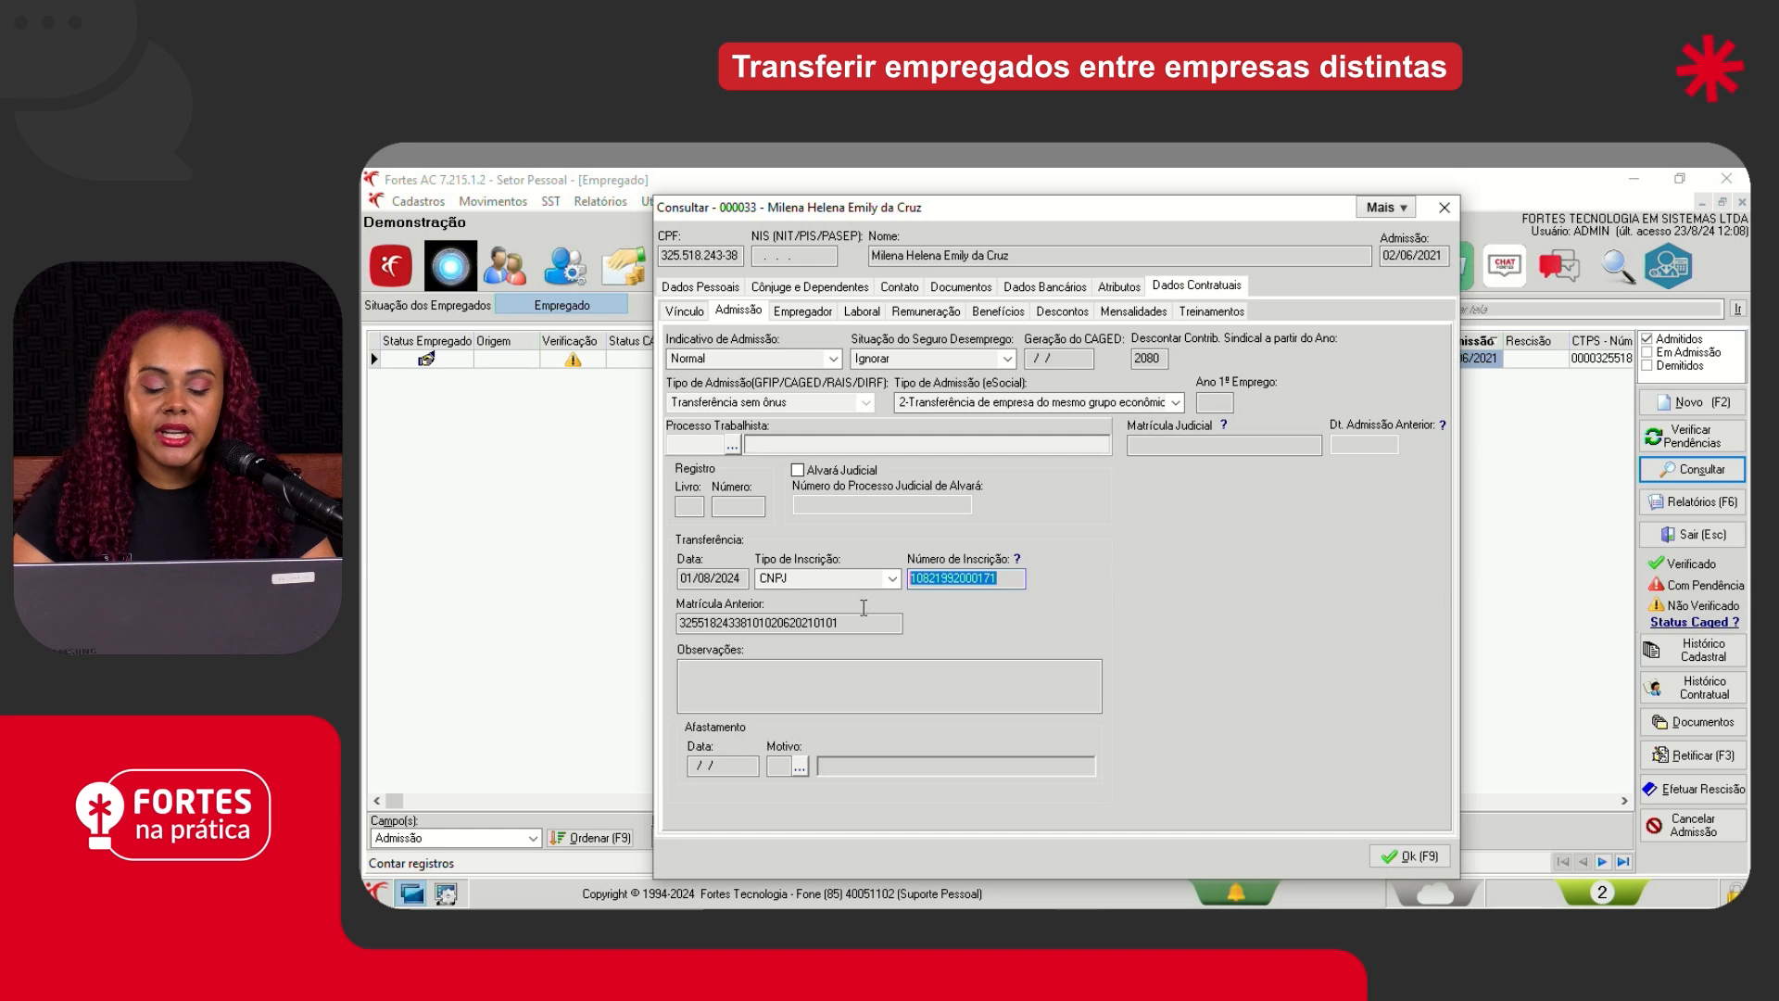
{"action": "left_click_drag", "start_coordinate": [859, 620], "coordinate": [678, 623]}
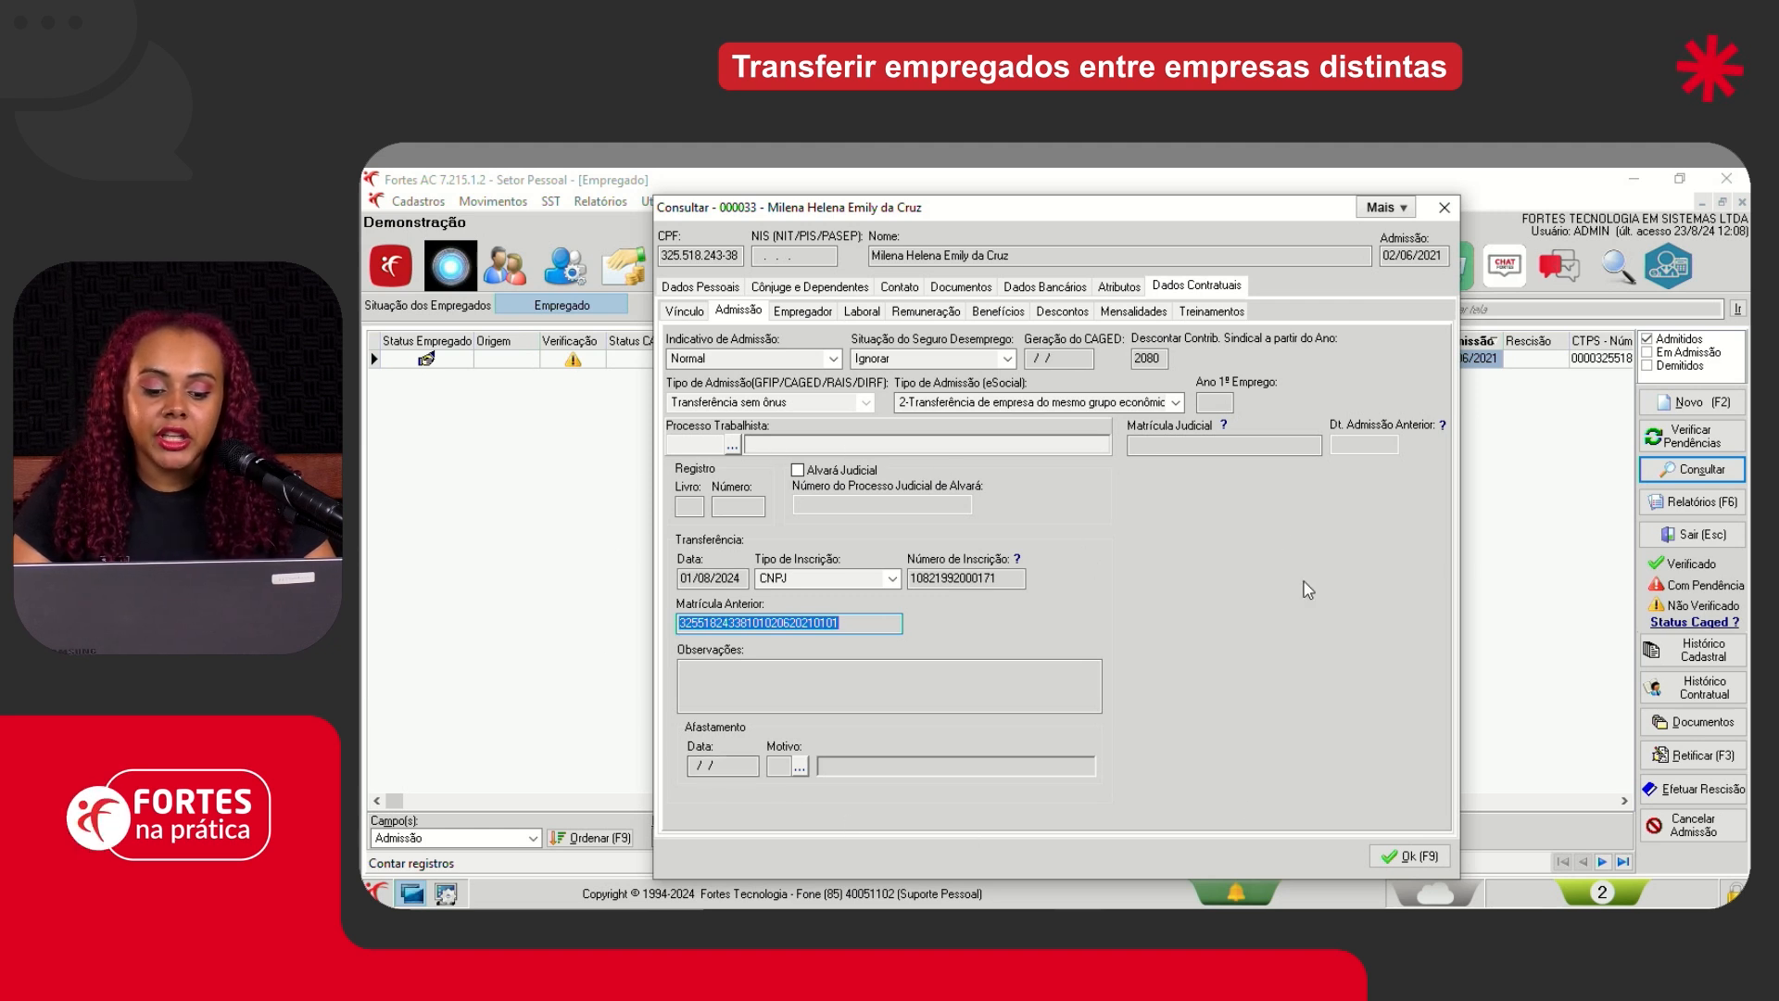
{"action": "left_click", "coordinate": [1409, 856]}
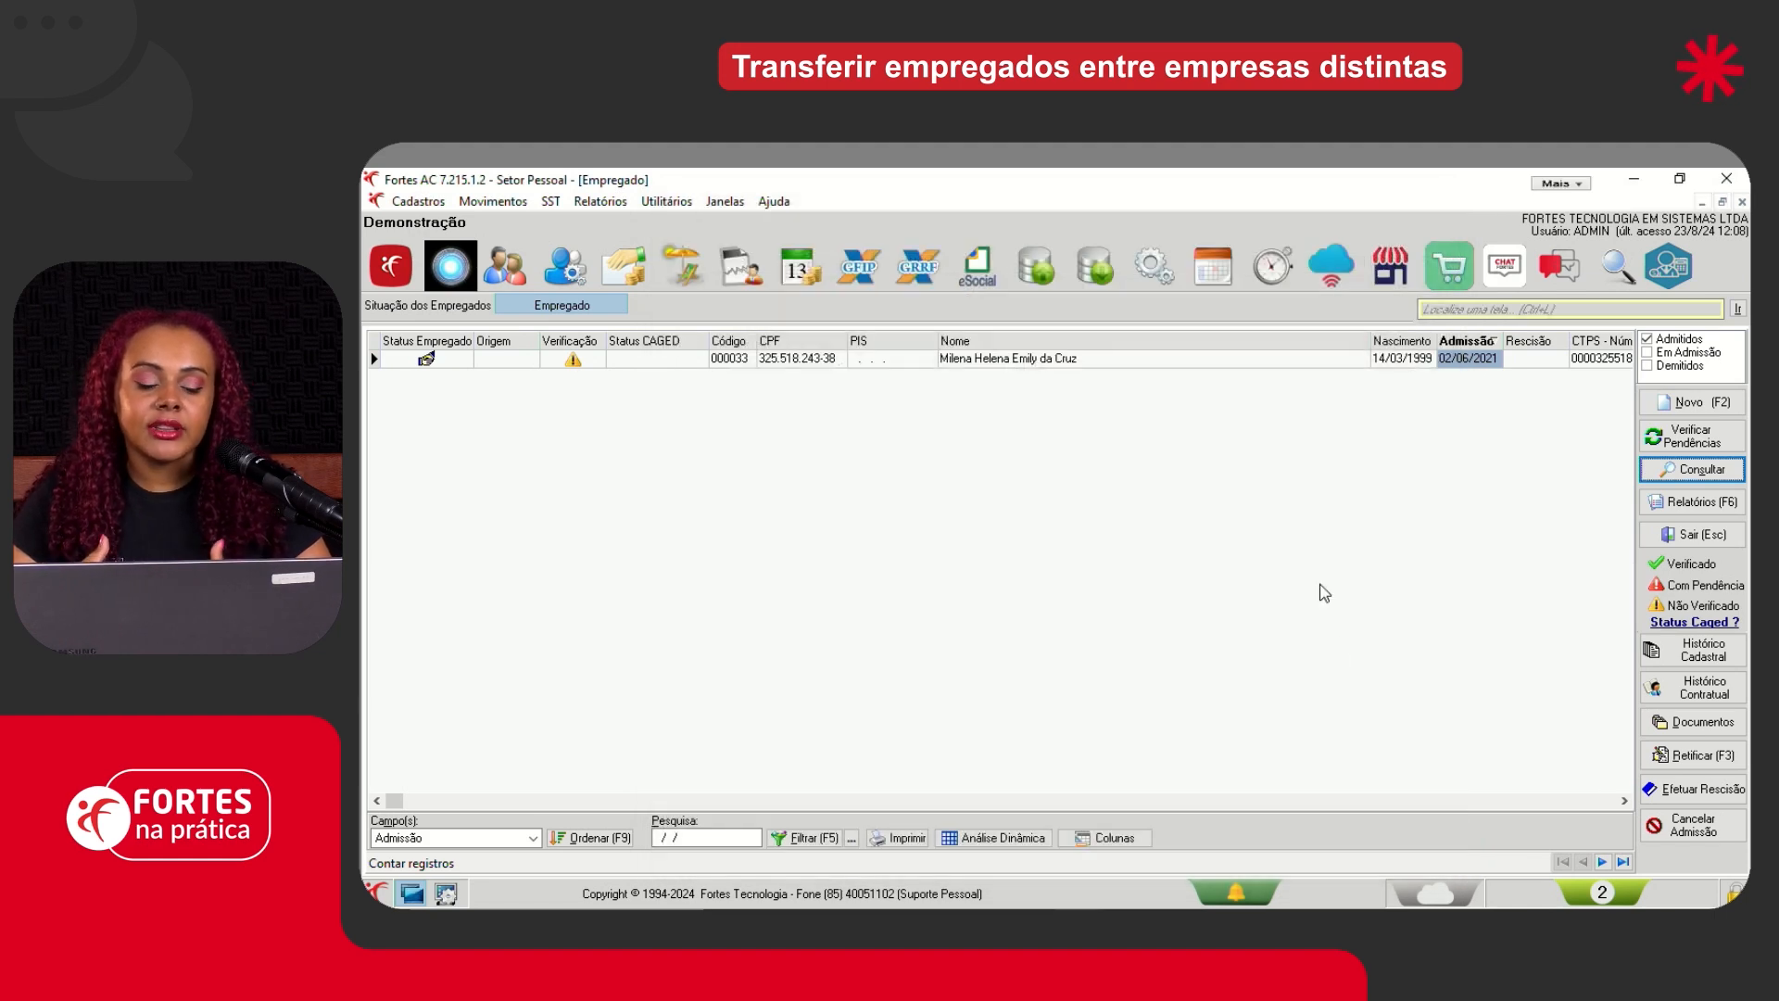